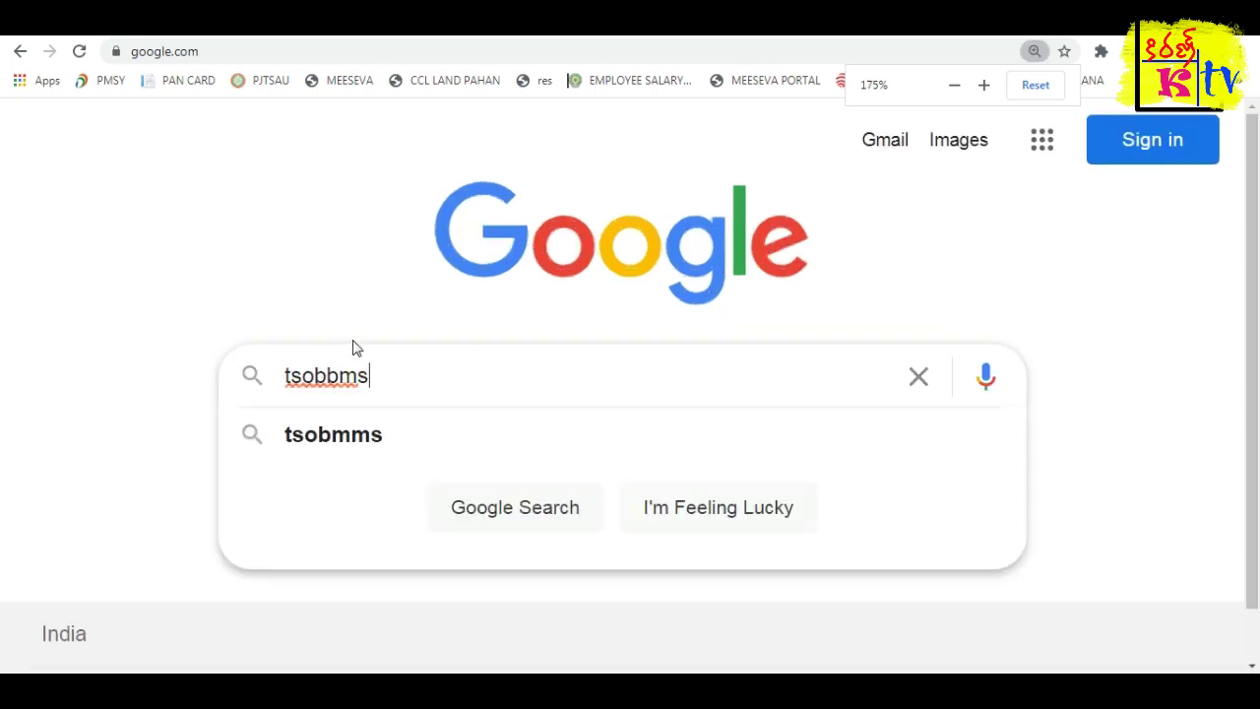
Run the Google search for tsobmms and open the tsobmms.cgg.gov.in result.
click(390, 540)
key(Return)
key(ctrl+minus)
key(ctrl+minus)
key(ctrl+minus)
key(ctrl+minus)
key(ctrl+minus)
key(ctrl+minus)
key(ctrl+minus)
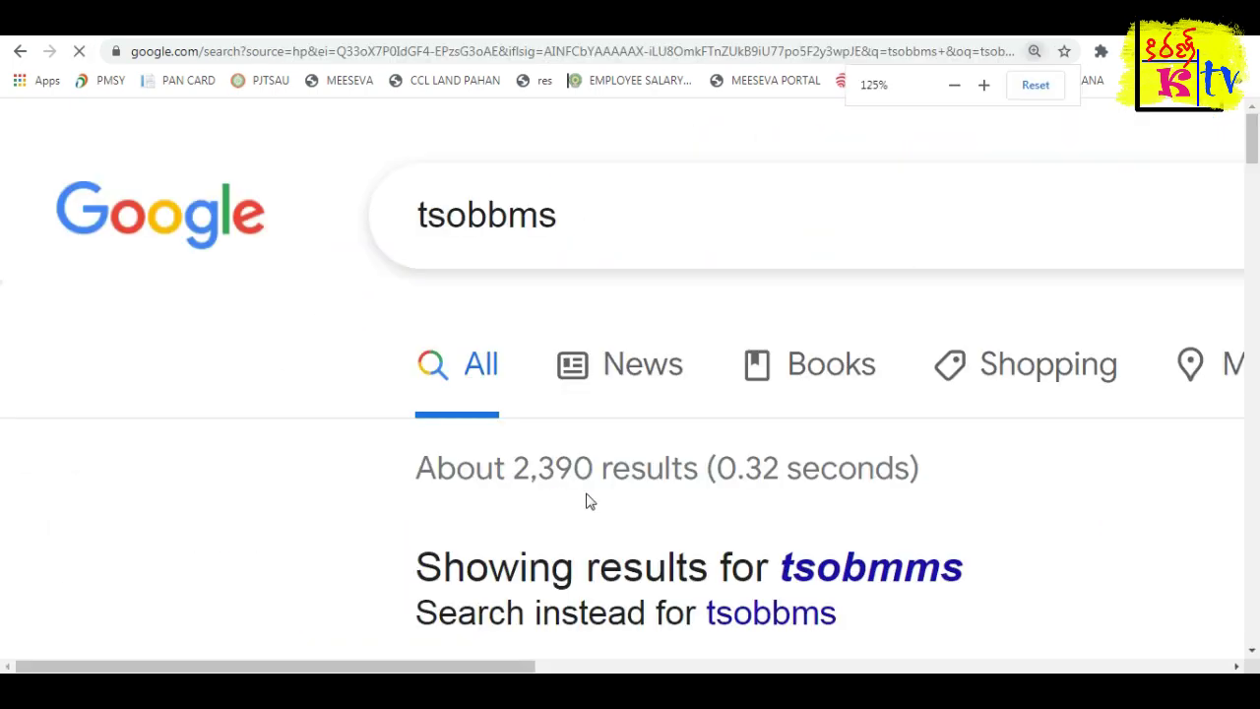
key(ctrl+plus)
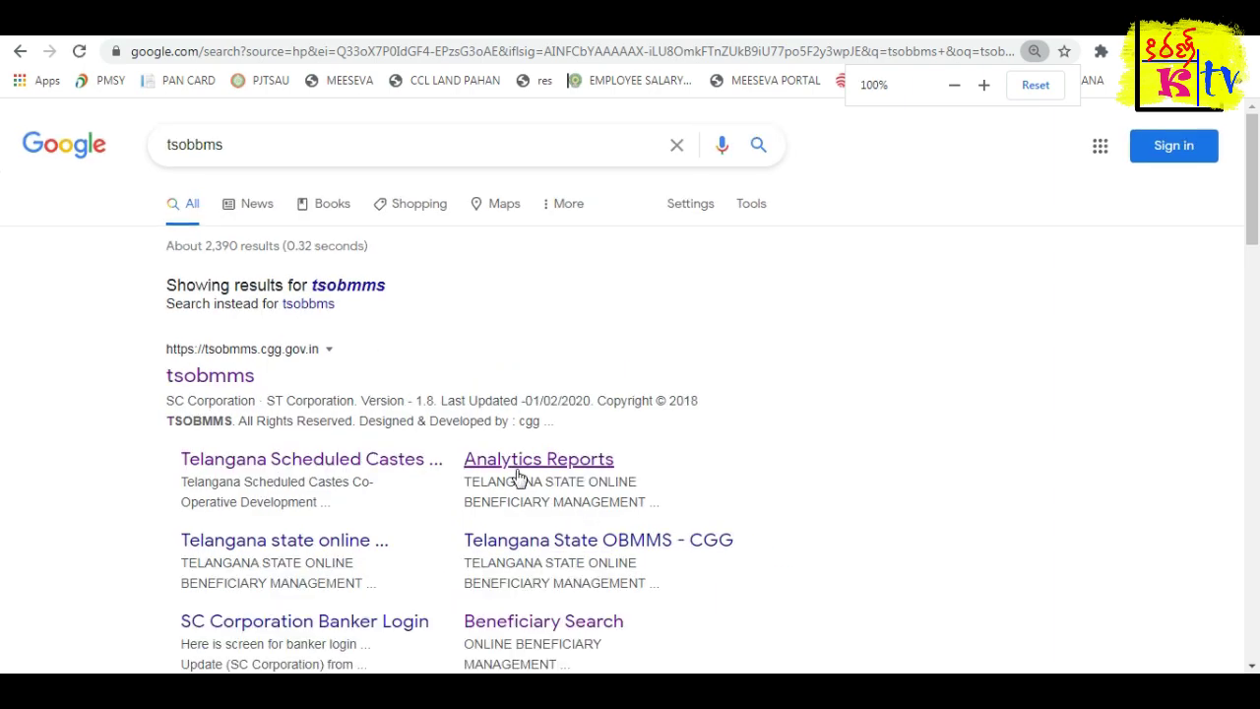
scroll(772, 391, down, 1)
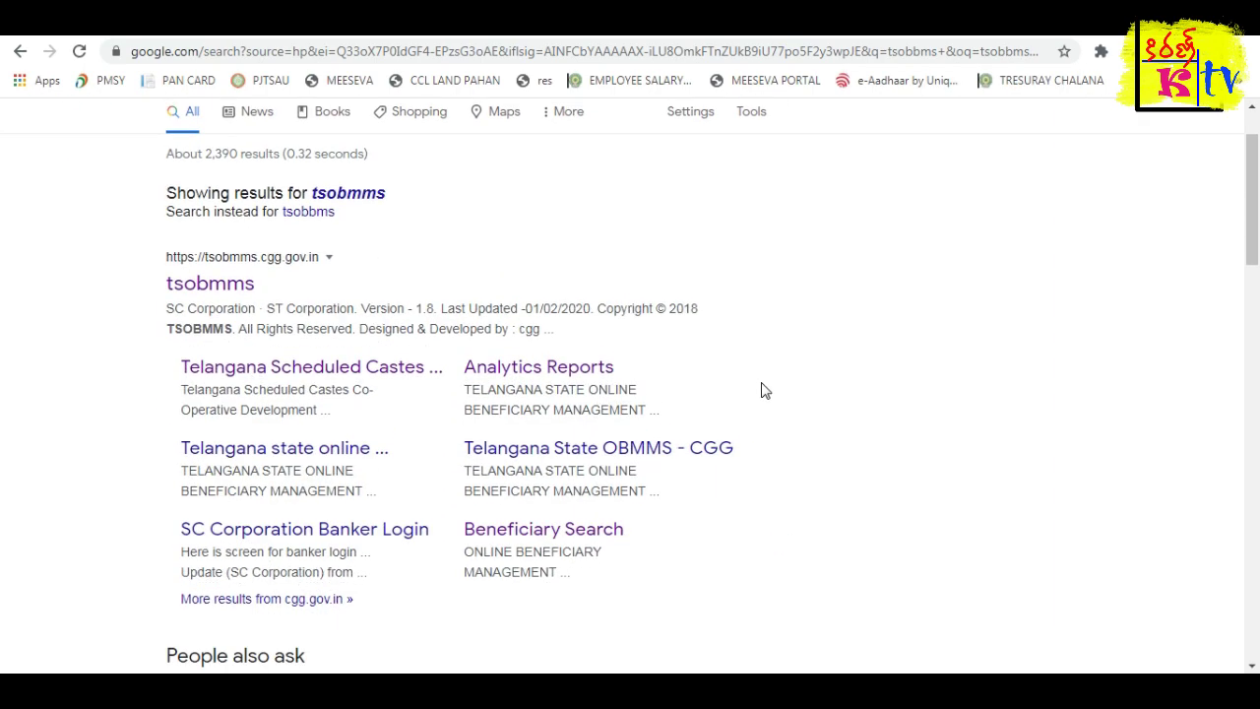
drag(174, 285, 581, 522)
key(ctrl+plus)
key(ctrl+plus)
key(ctrl+plus)
key(ctrl+plus)
key(ctrl+plus)
key(ctrl+plus)
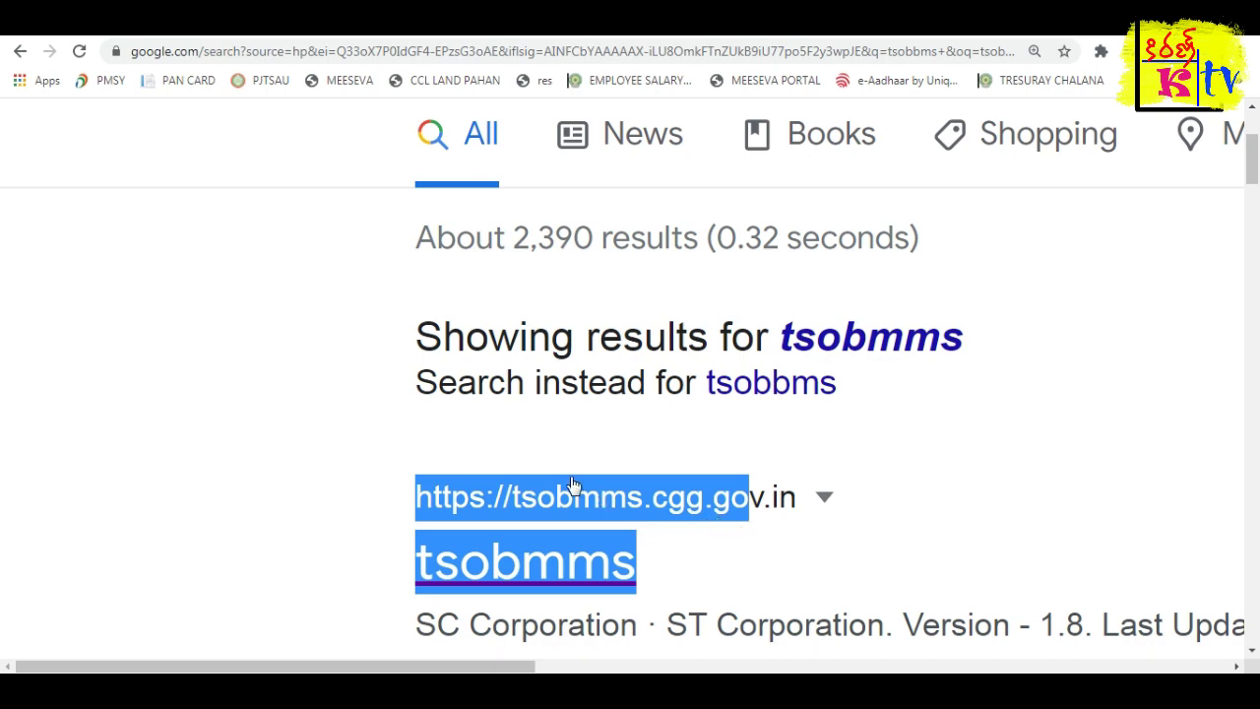
key(ctrl+minus)
key(ctrl+minus)
key(ctrl+minus)
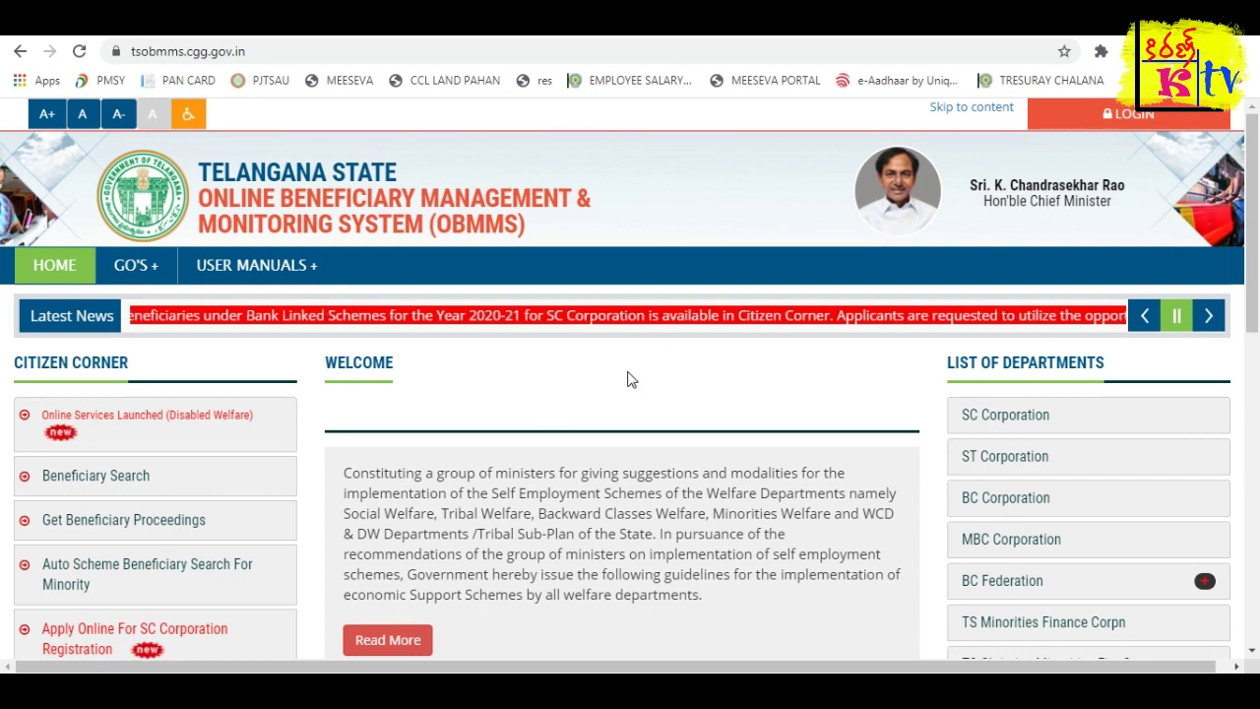
Read the latest news line and scroll through the OBMMS homepage.
triple_click(655, 317)
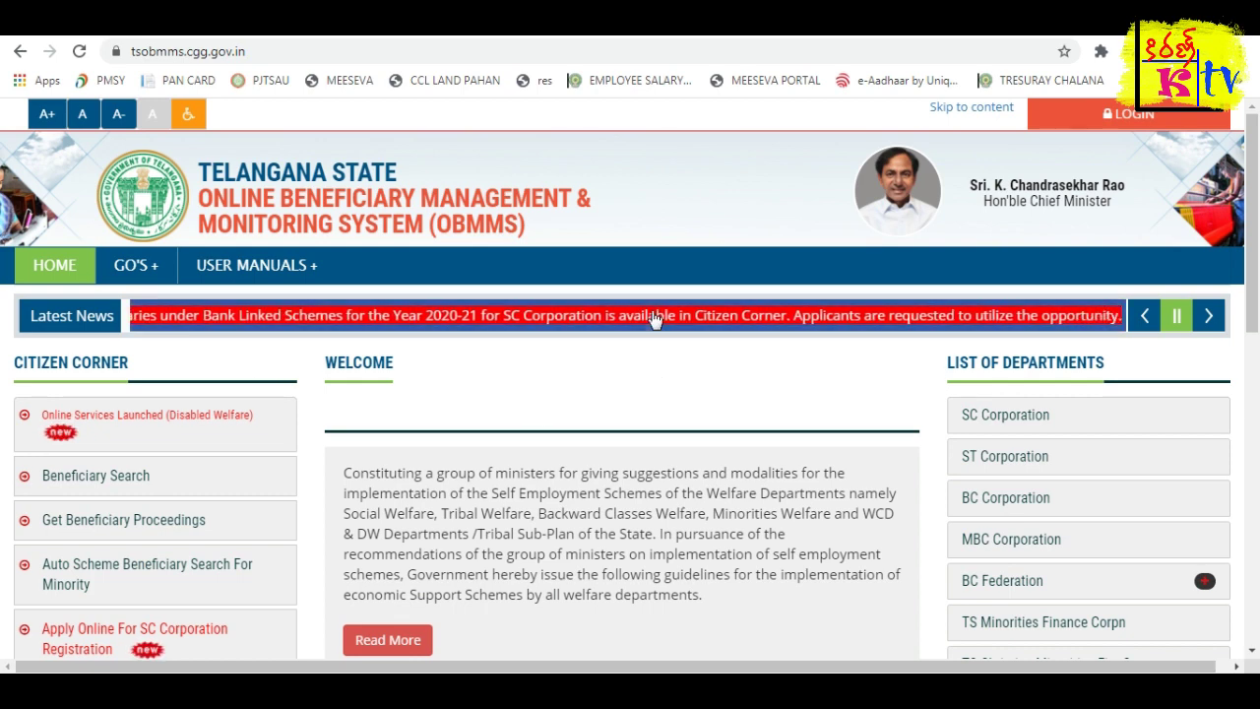
click(655, 317)
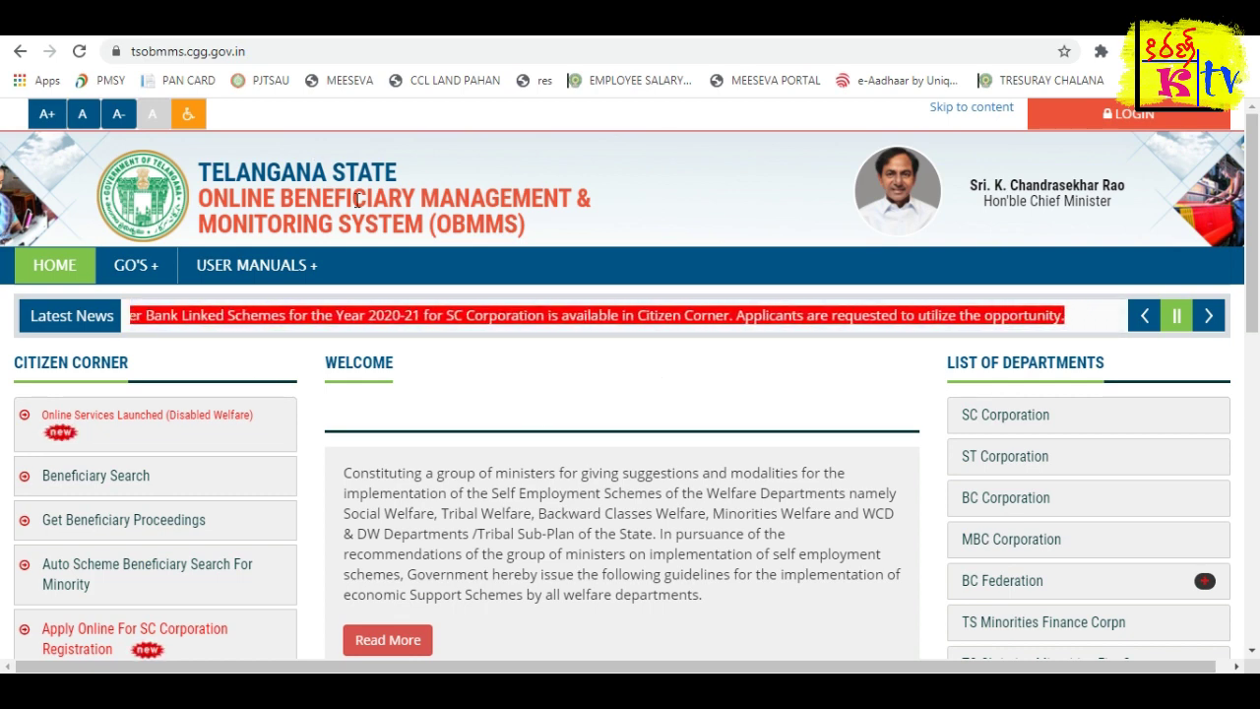
scroll(736, 375, up, 6)
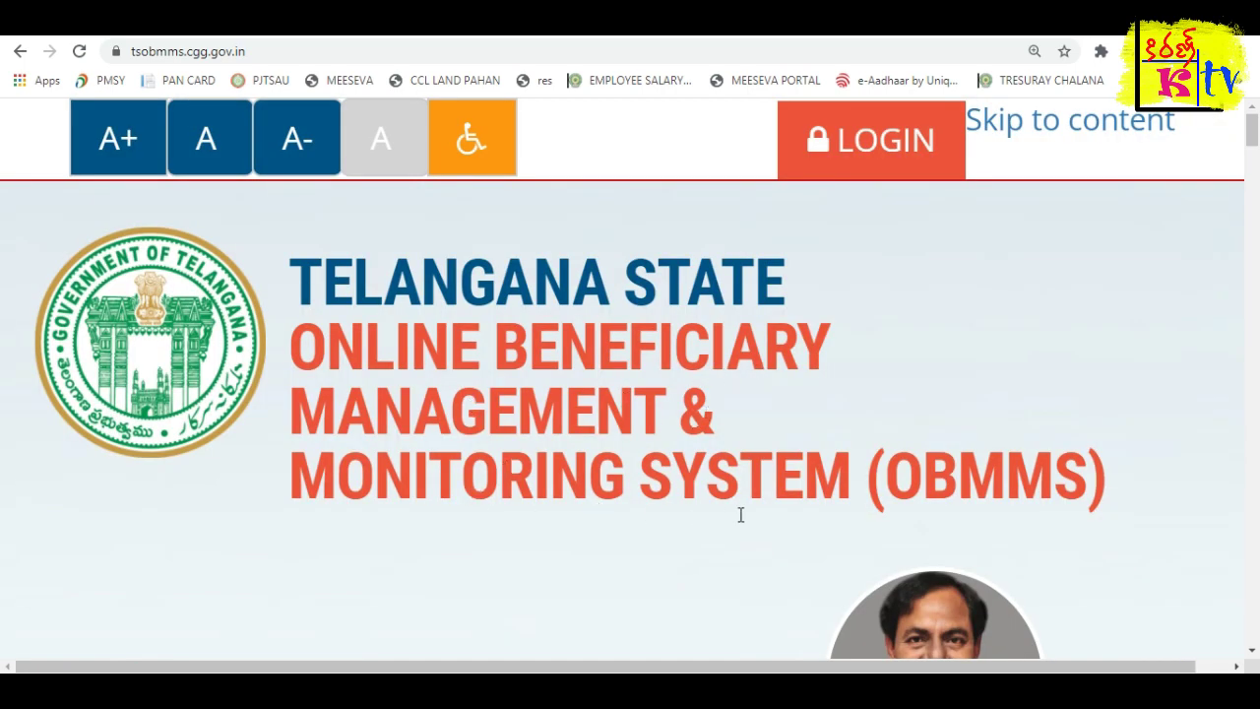
scroll(817, 504, down, 6)
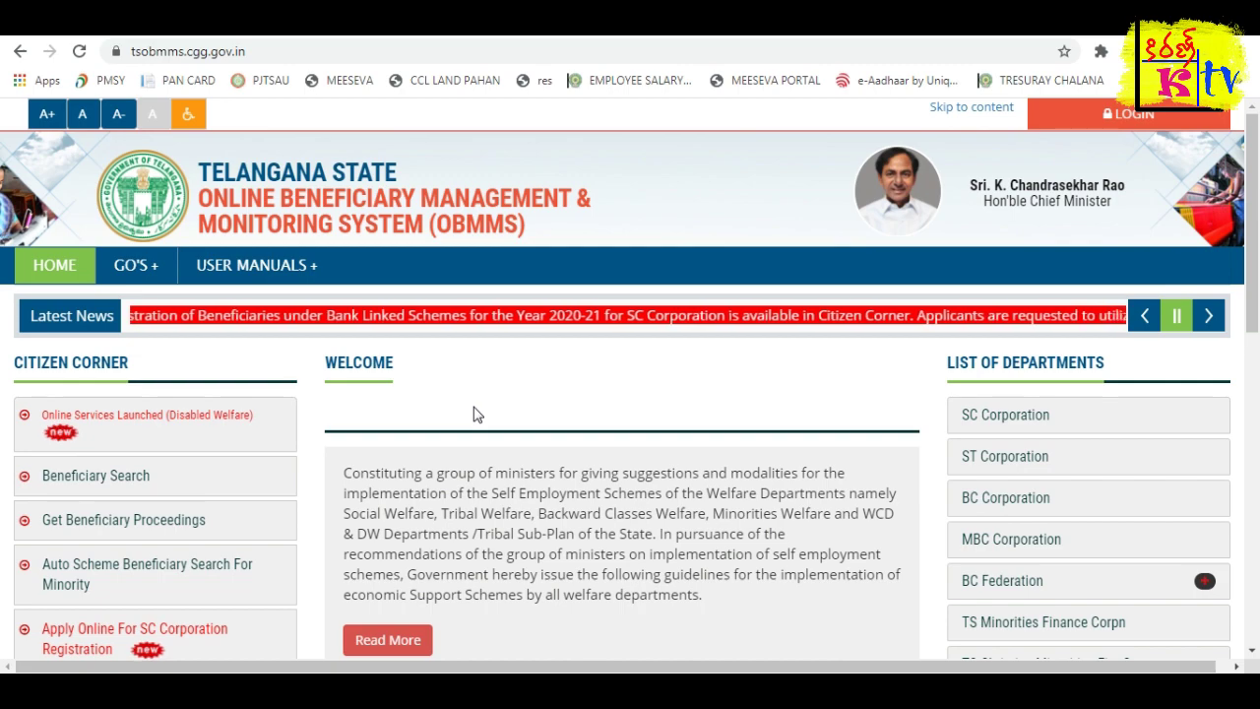
scroll(473, 413, down, 1)
scroll(43, 360, down, 1)
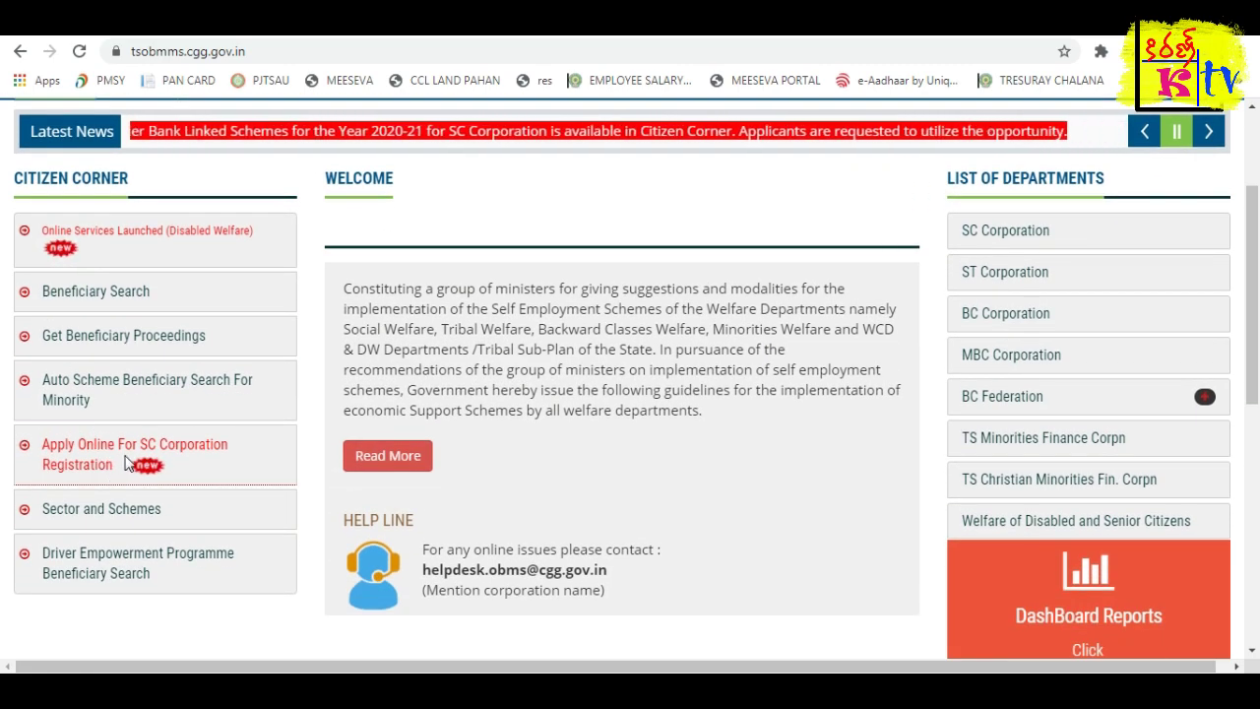
Reset the page zoom and open Apply Online For SC Corporation Registration from Citizen Corner.
key(ctrl+plus)
key(ctrl+plus)
key(ctrl+plus)
key(ctrl+plus)
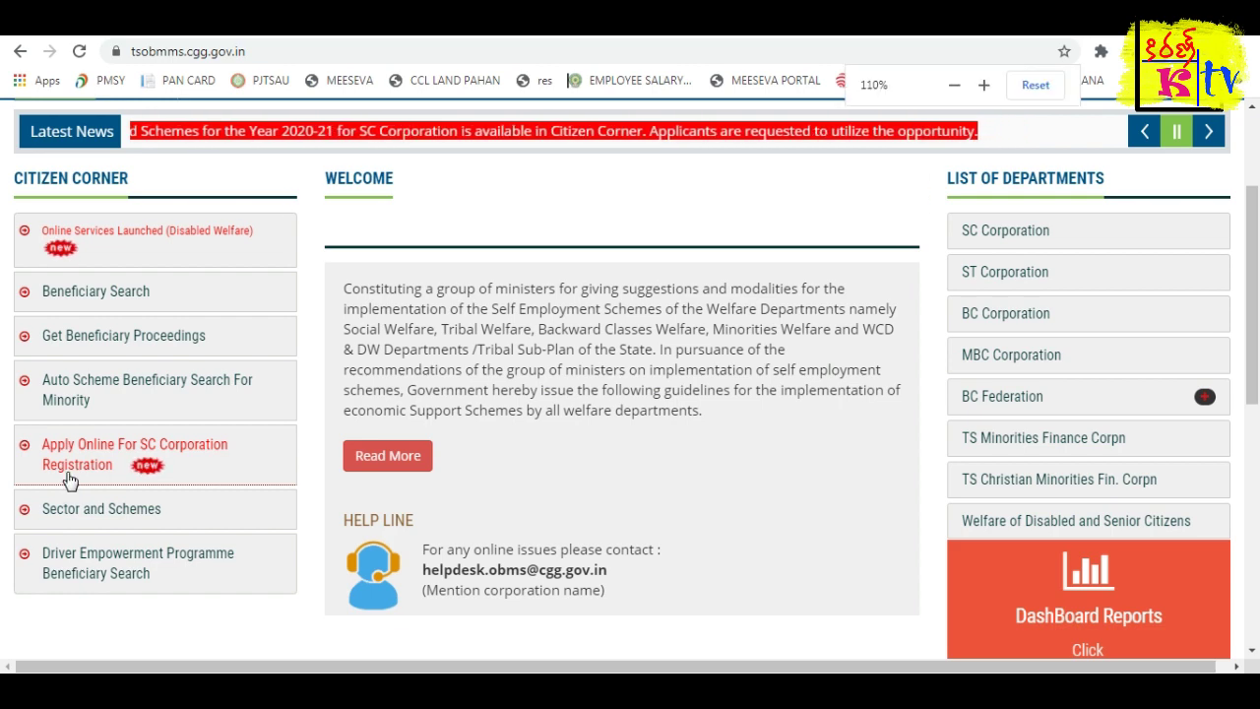
key(ctrl+minus)
scroll(77, 483, down, 3)
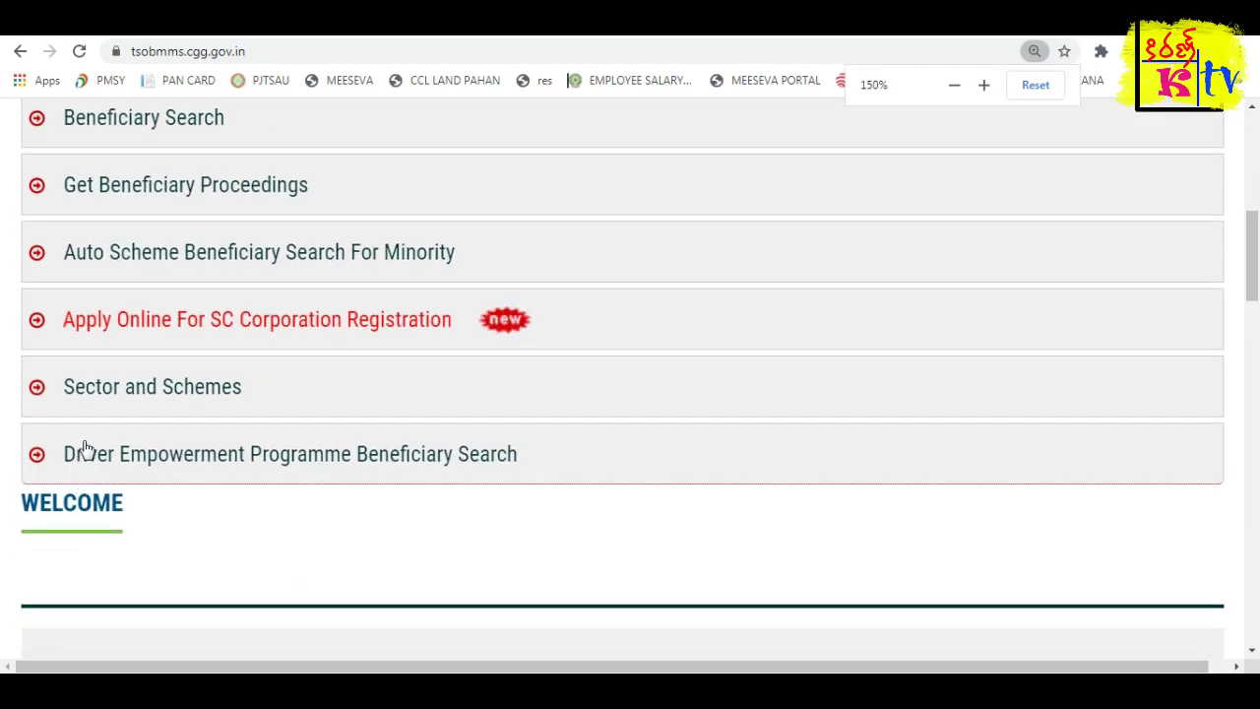
scroll(88, 453, up, 1)
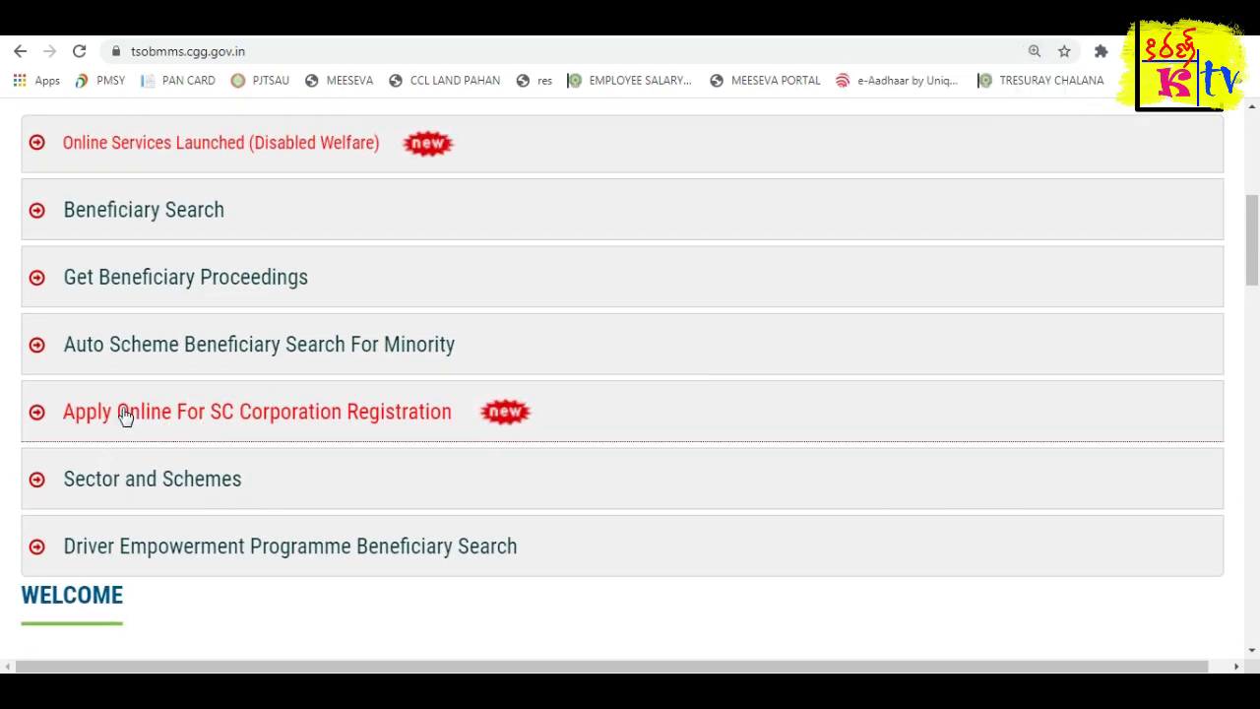
key(ctrl+0)
click(108, 305)
scroll(133, 574, down, 1)
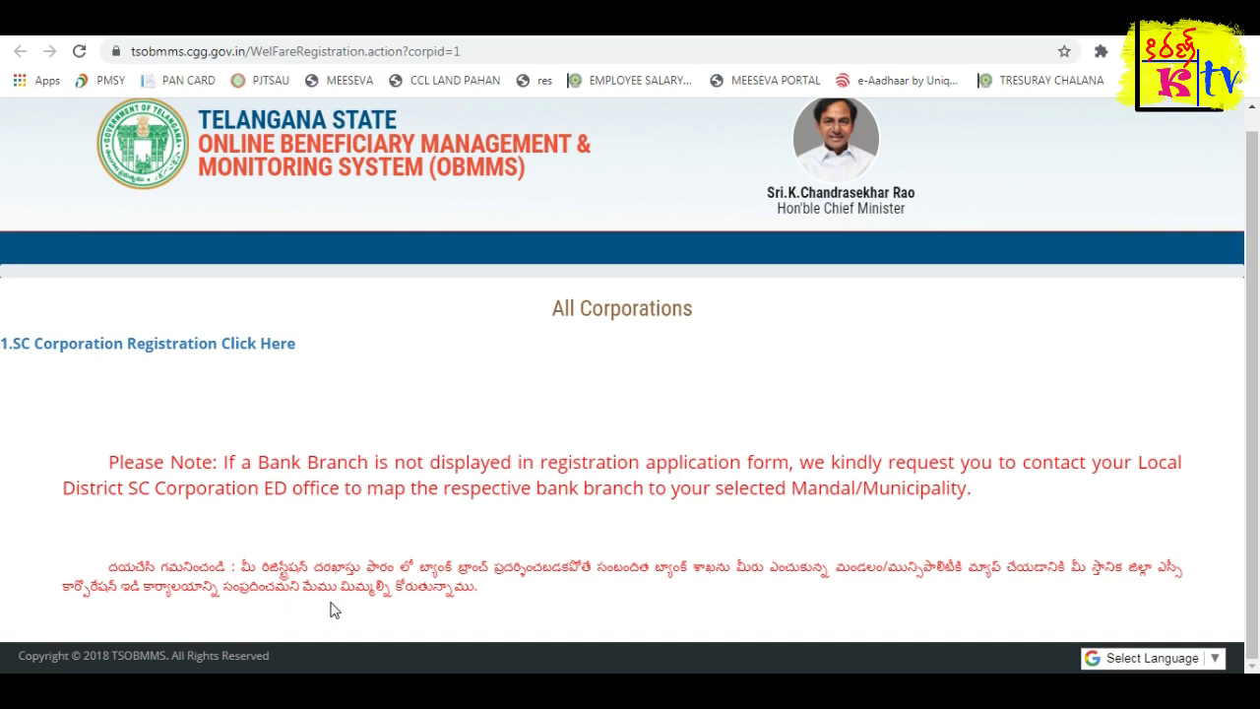
Read the Telugu note, zoom in, and open '1.SC Corporation Registration Click Here'.
triple_click(251, 564)
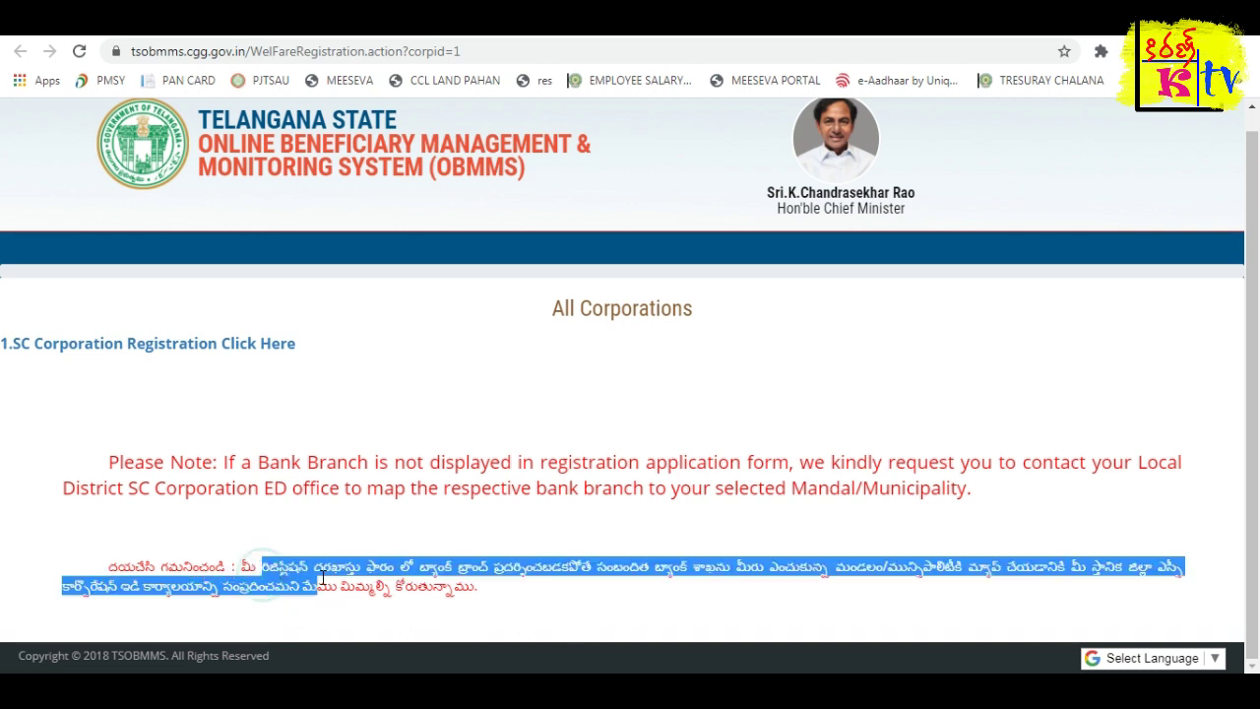
click(347, 595)
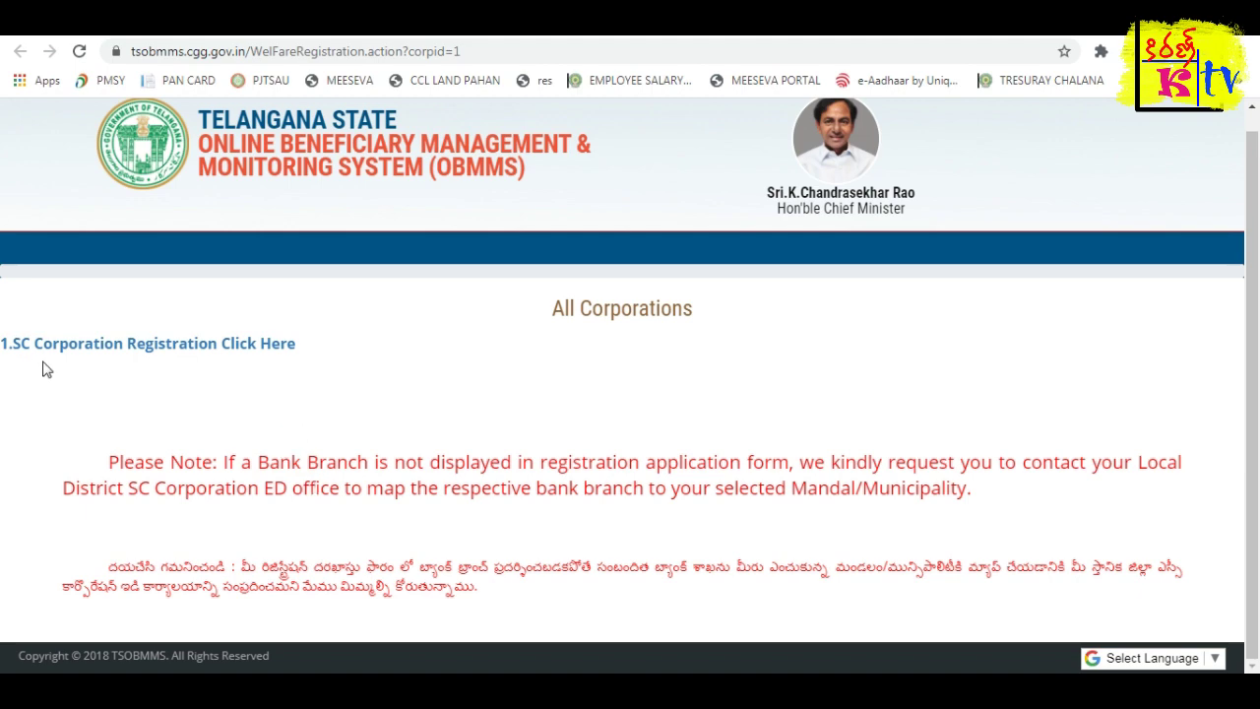
key(ctrl+plus)
key(ctrl+plus)
key(ctrl+plus)
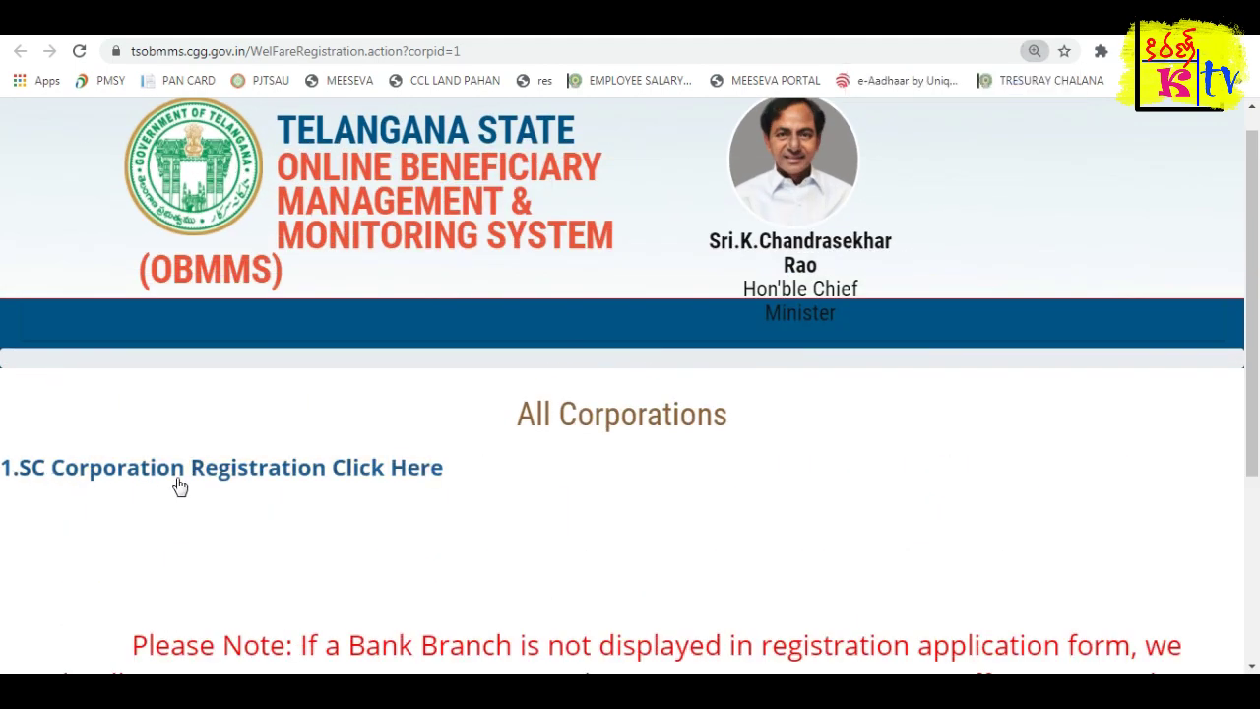
click(243, 466)
Enter the beneficiary's full name in the Name as Per Aadhaar field.
key(ctrl+minus)
key(ctrl+minus)
key(ctrl+minus)
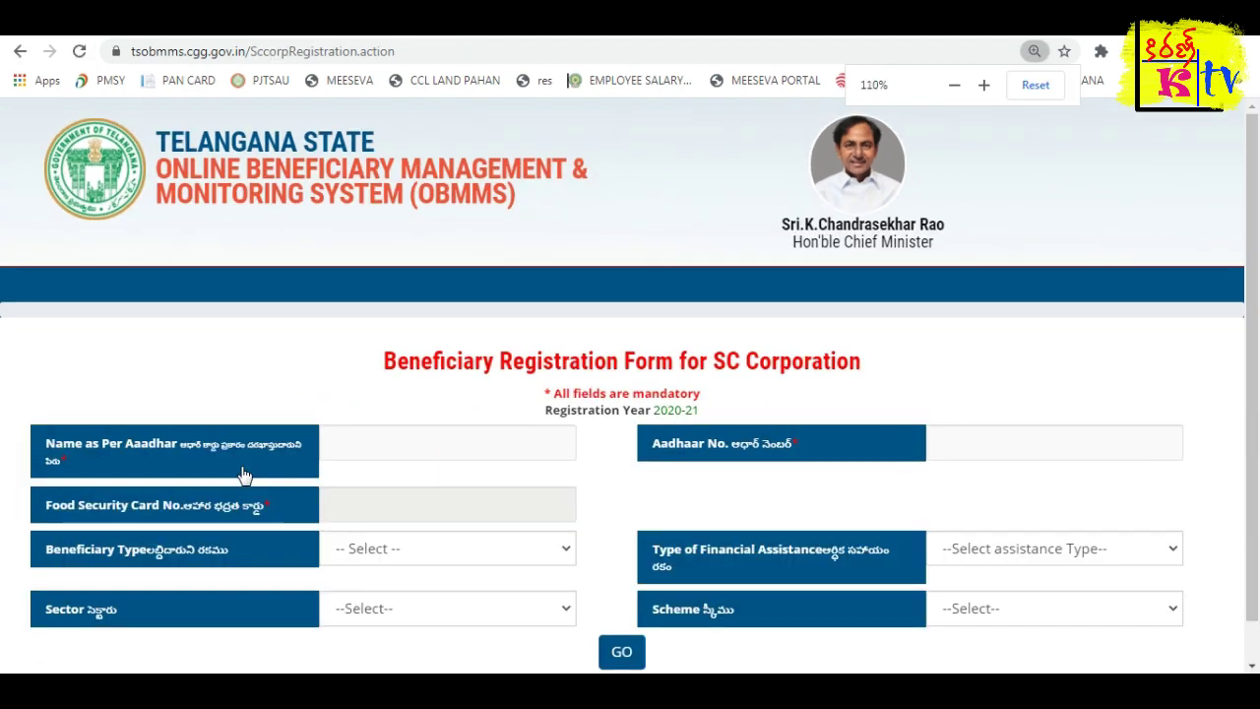
key(ctrl+plus)
key(ctrl+plus)
key(ctrl+plus)
key(ctrl+plus)
scroll(86, 365, down, 3)
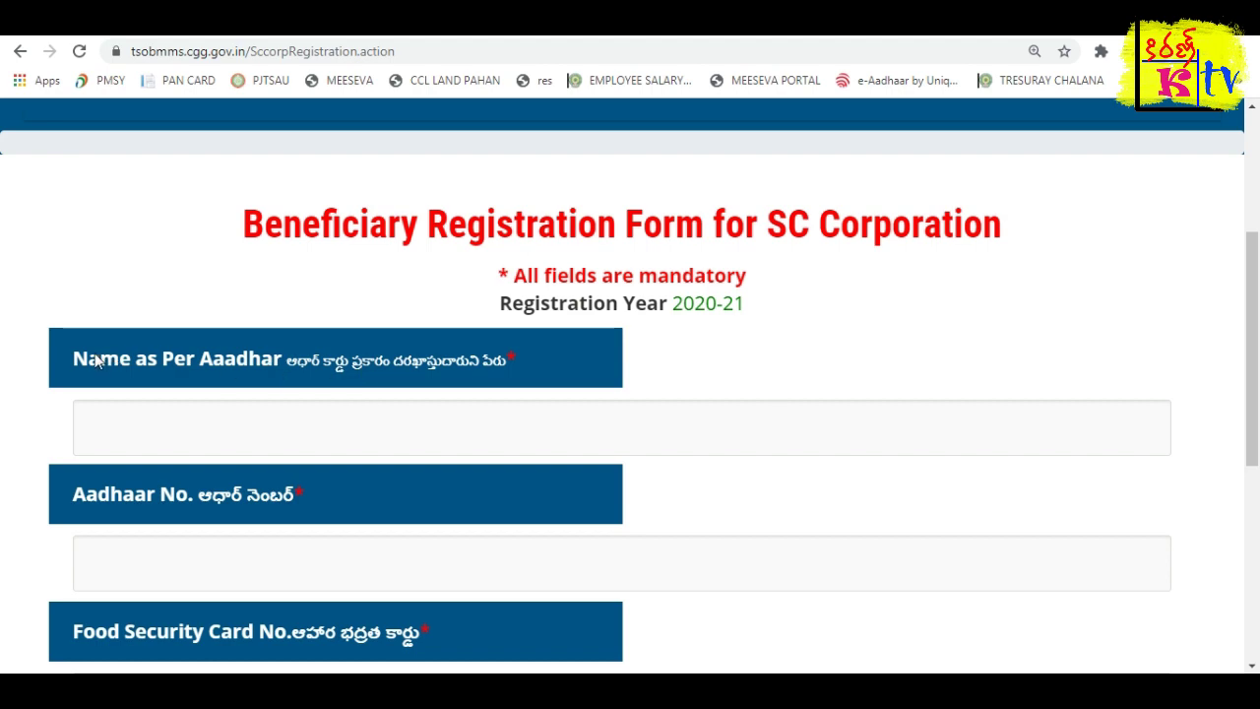
scroll(377, 442, down, 2)
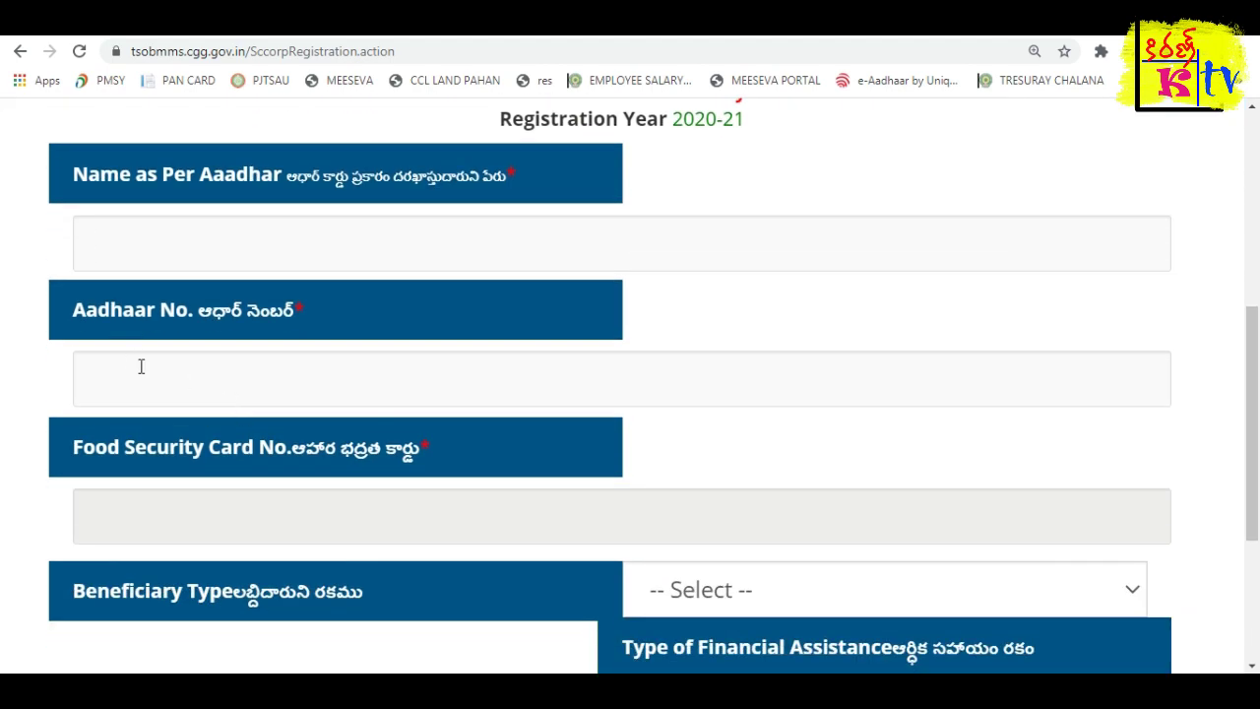
key(ctrl+minus)
key(ctrl+minus)
key(ctrl+minus)
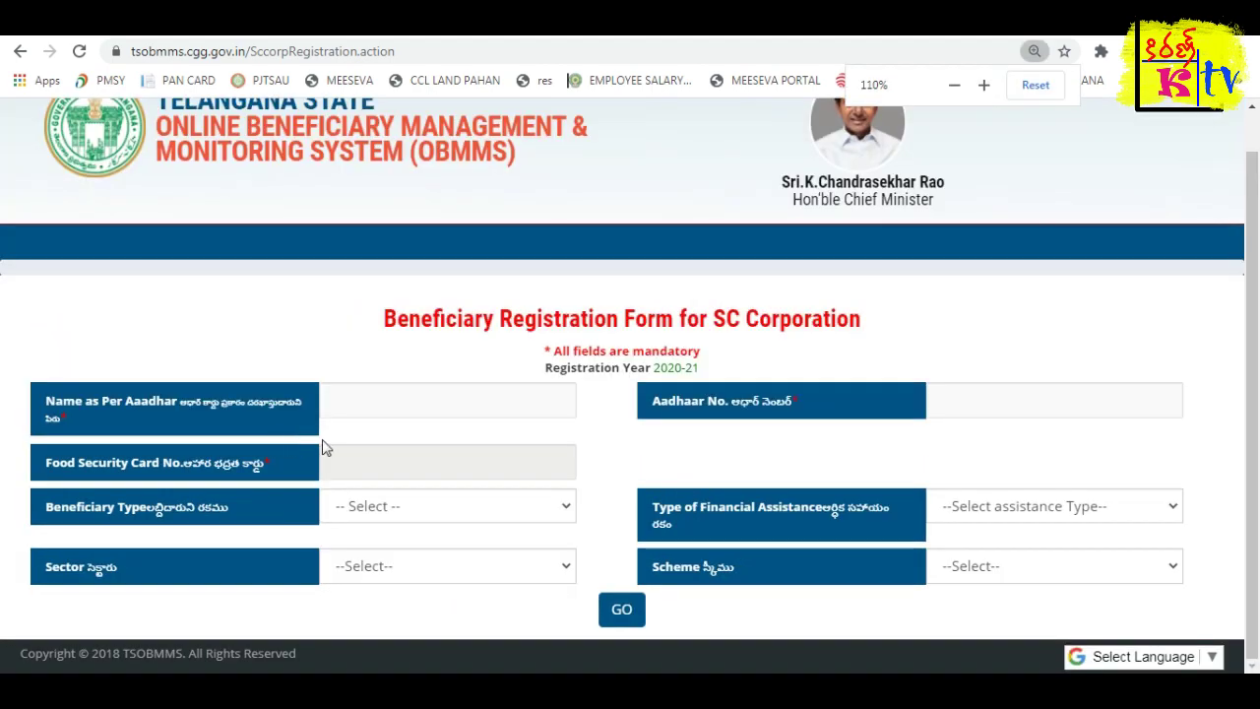
key(ctrl+plus)
click(415, 357)
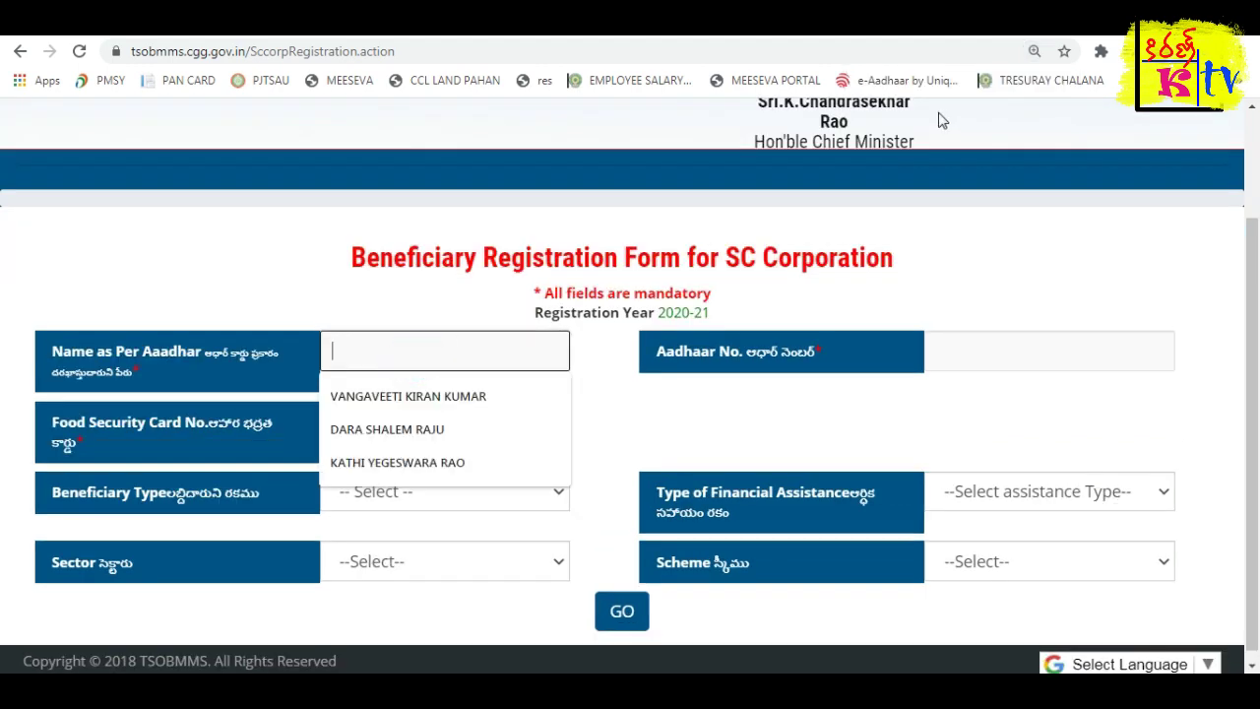
click(814, 301)
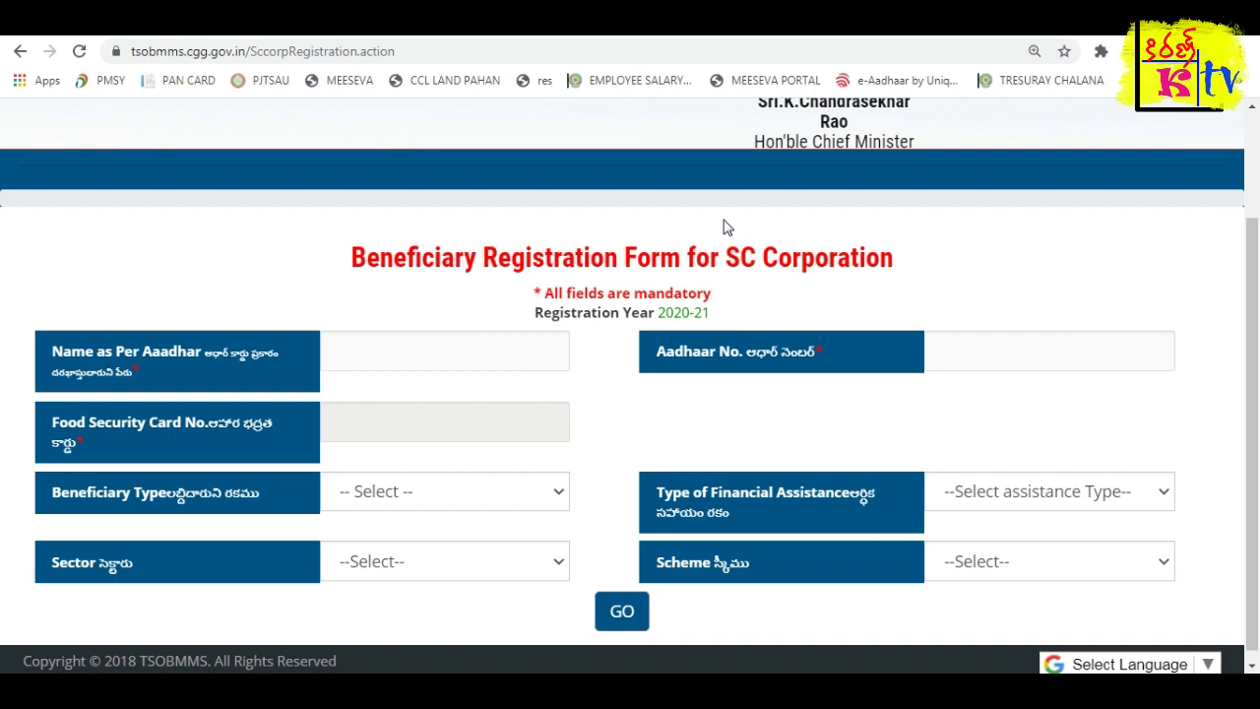
click(430, 347)
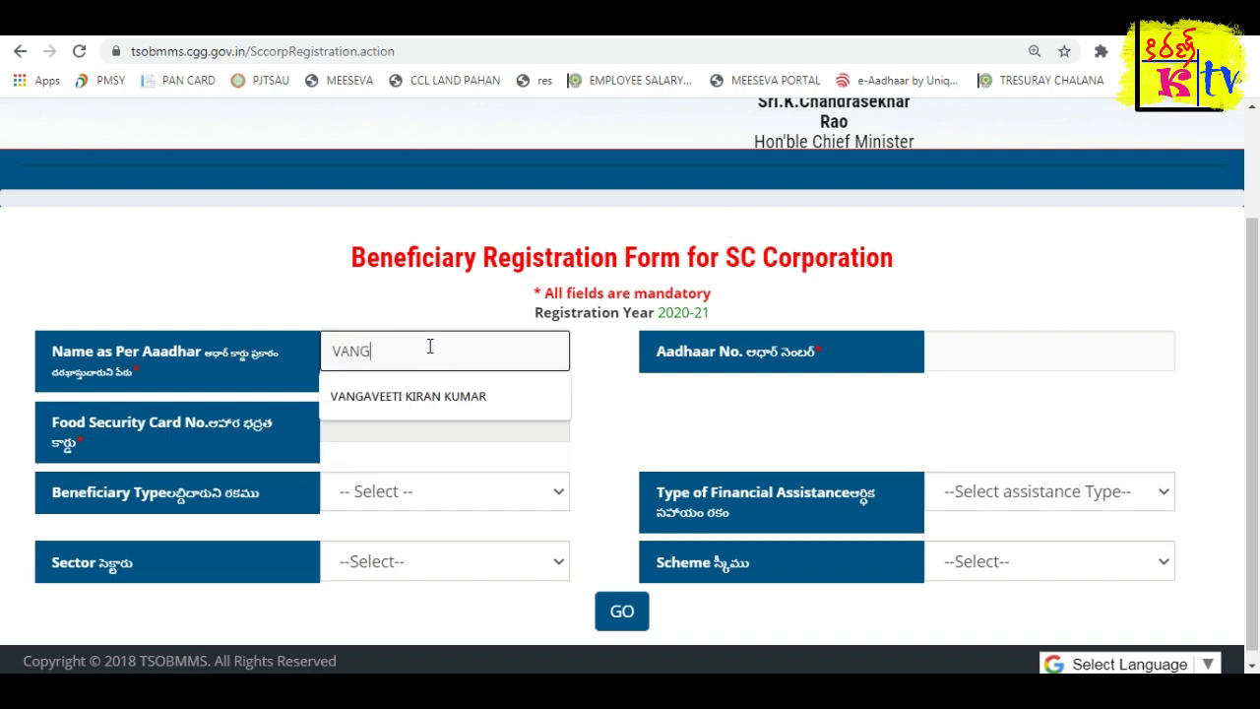
key(Tab)
click(485, 343)
Enter the beneficiary's Aadhaar number and tab out to validate it.
key(Tab)
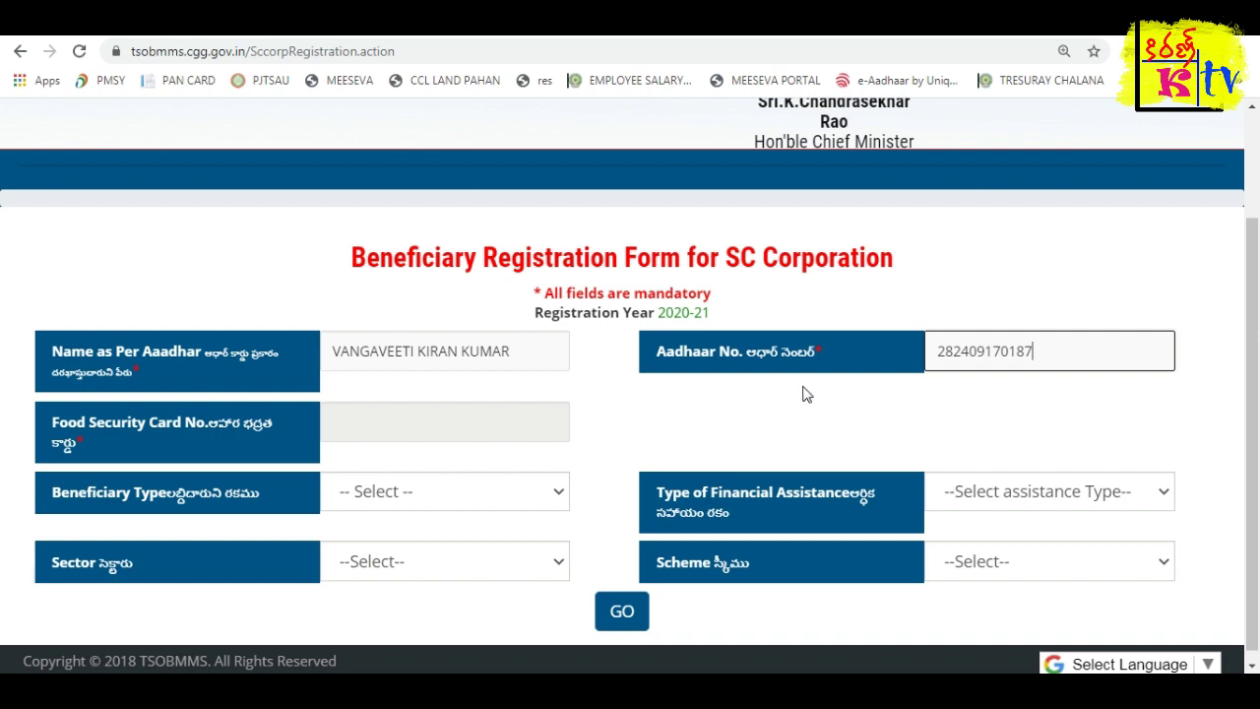
key(Tab)
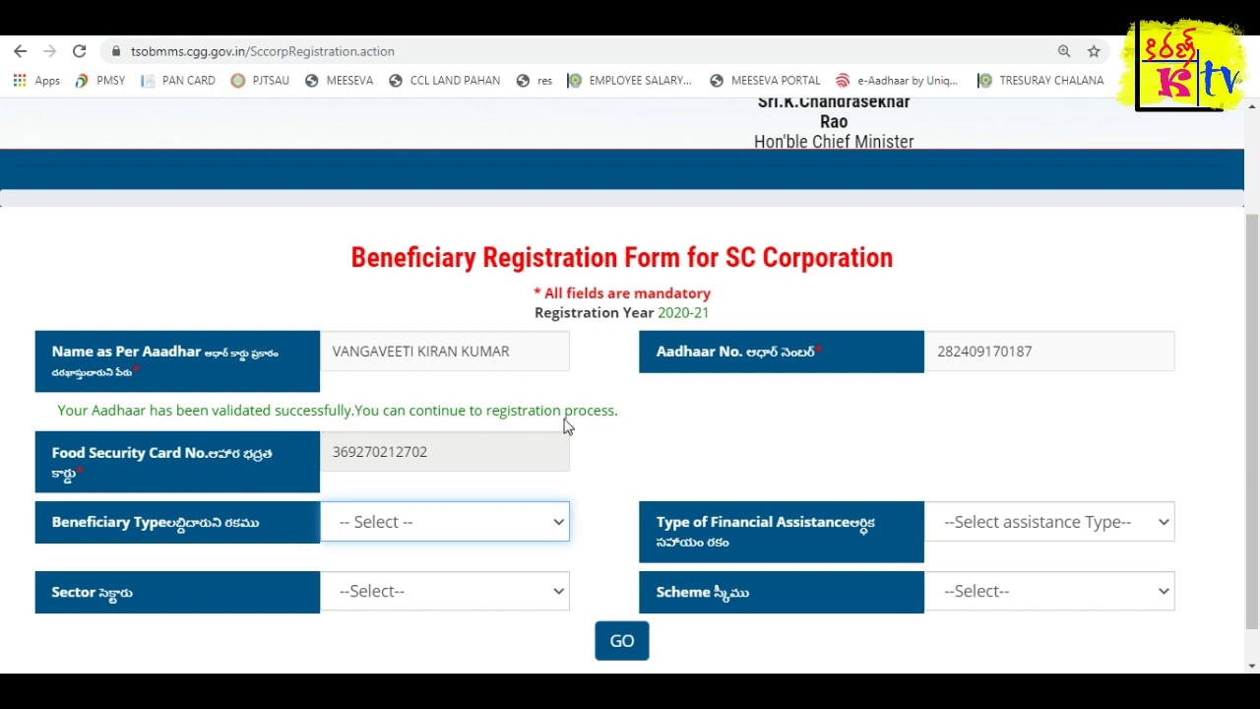
click(715, 397)
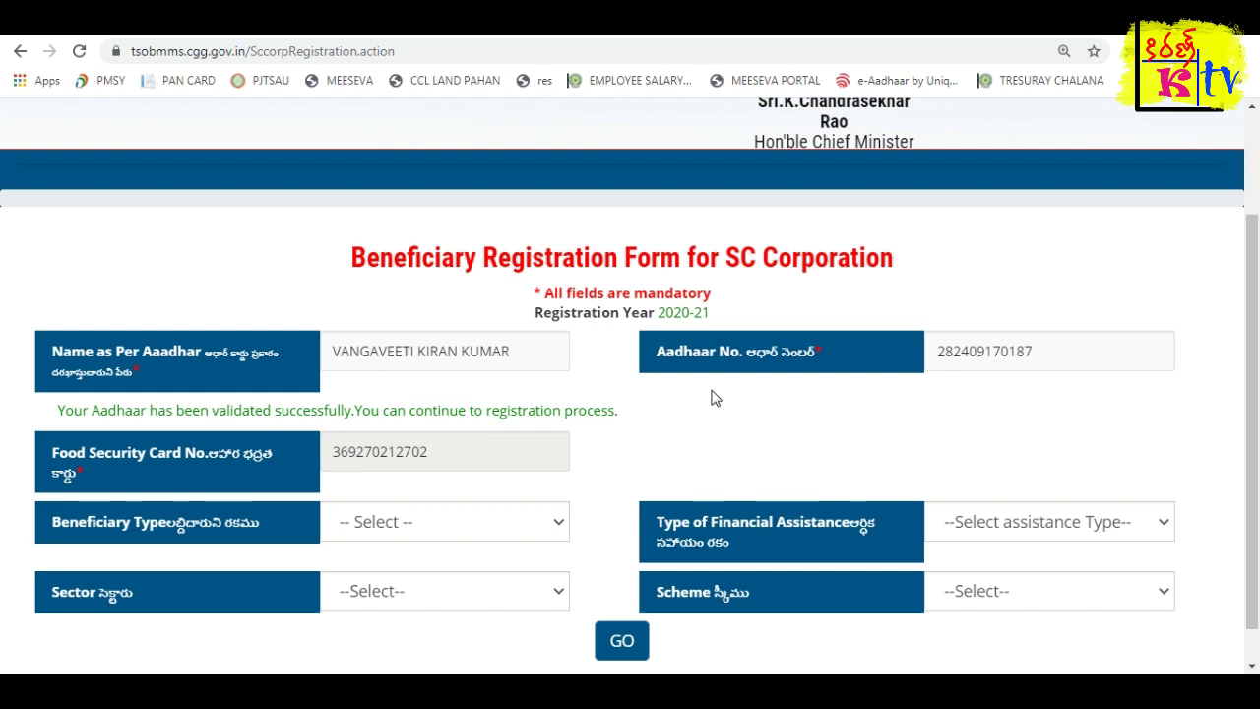
click(1056, 346)
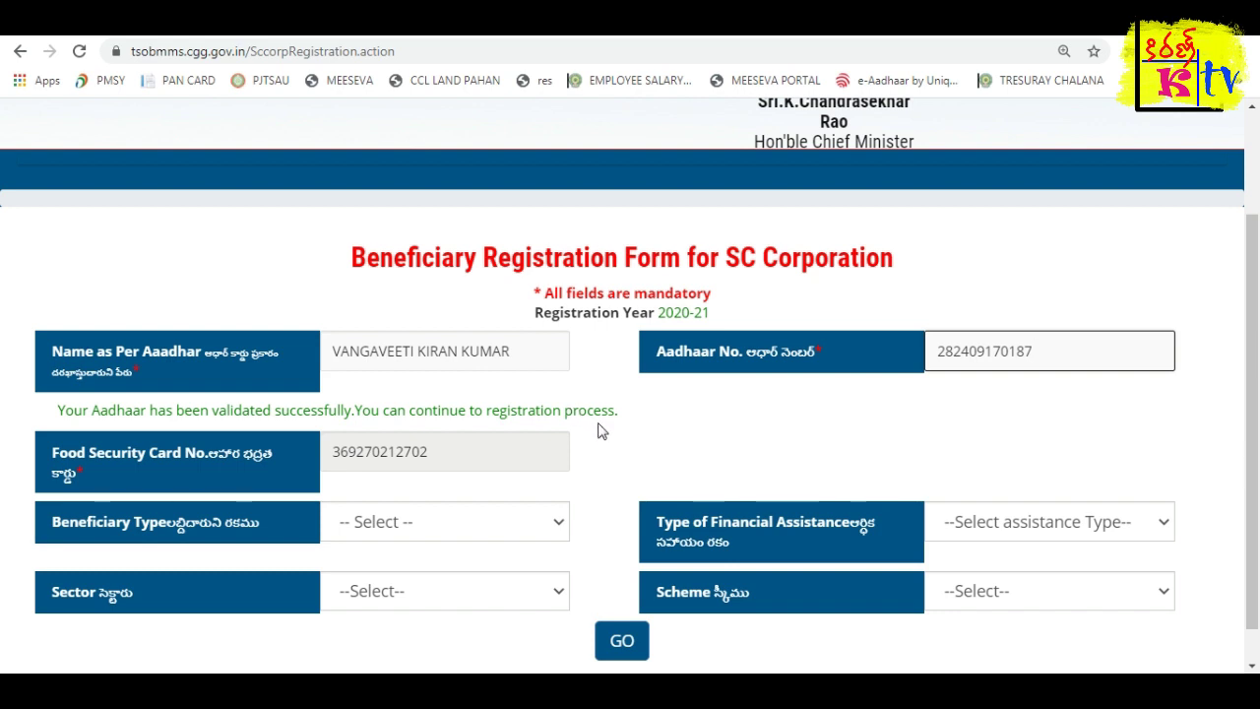
Replace the name with another beneficiary's, paste a new Aadhaar, and dismiss the duplicate-Aadhaar warning.
triple_click(494, 352)
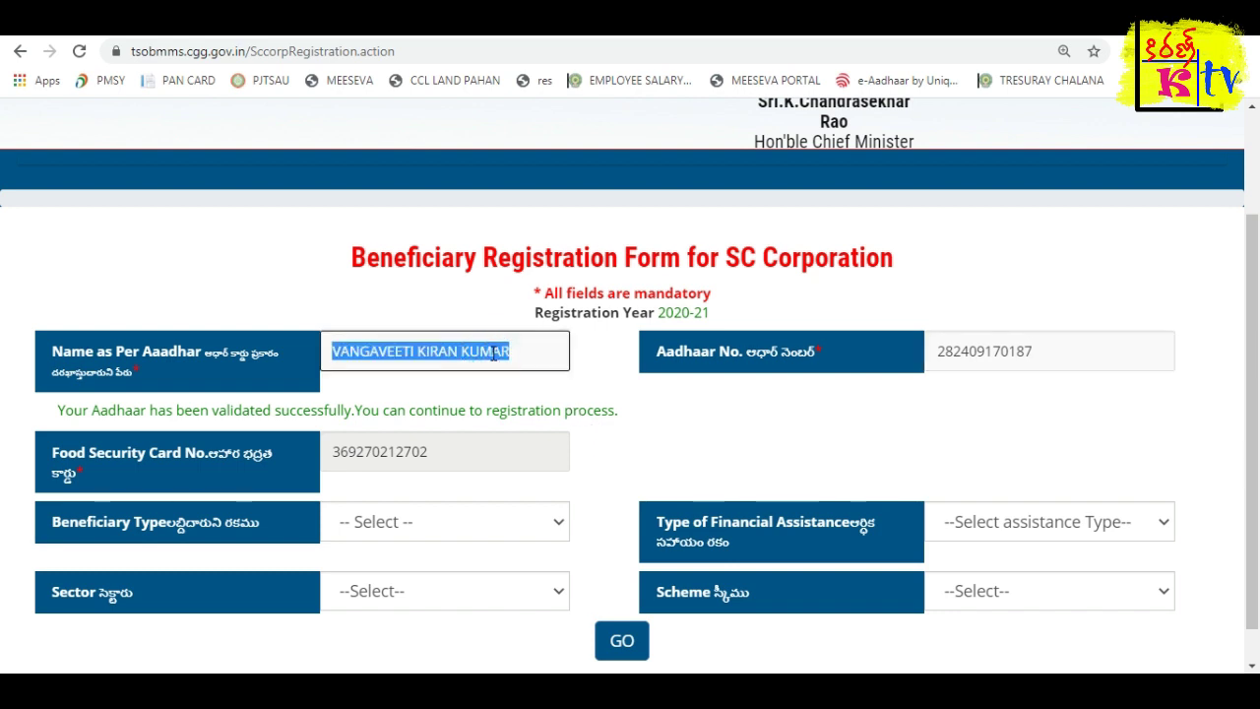
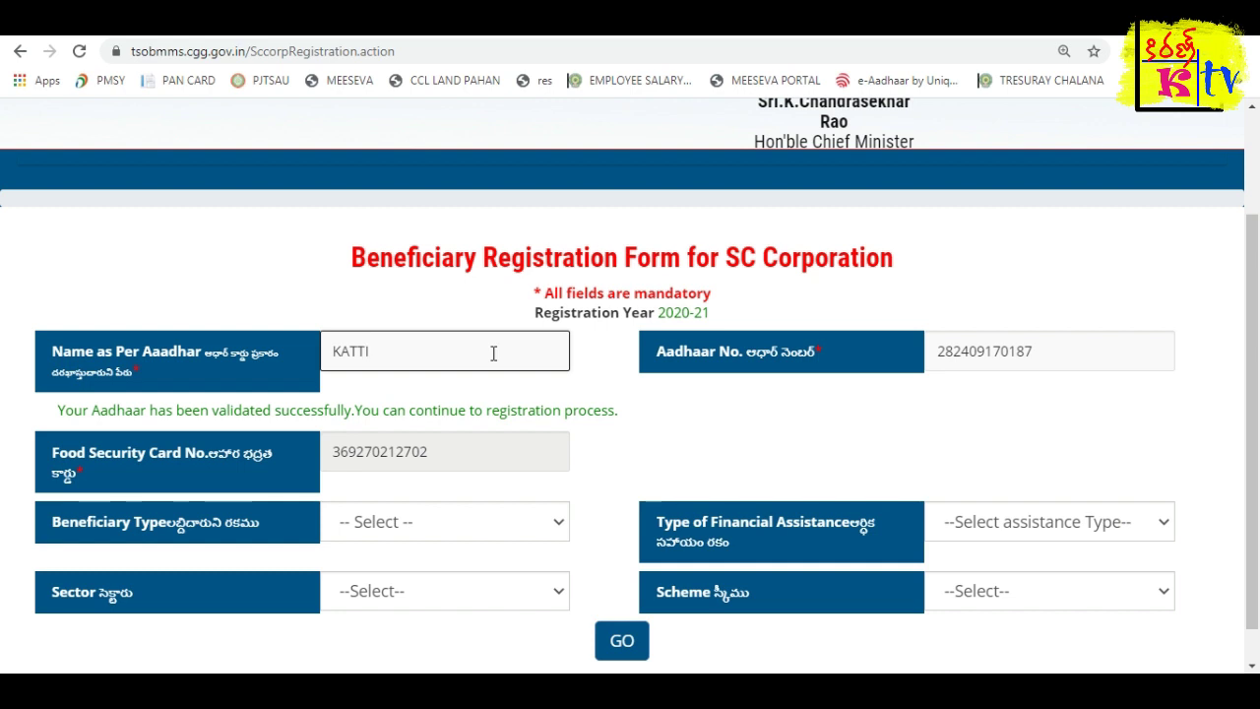
key(Tab)
key(ctrl+v)
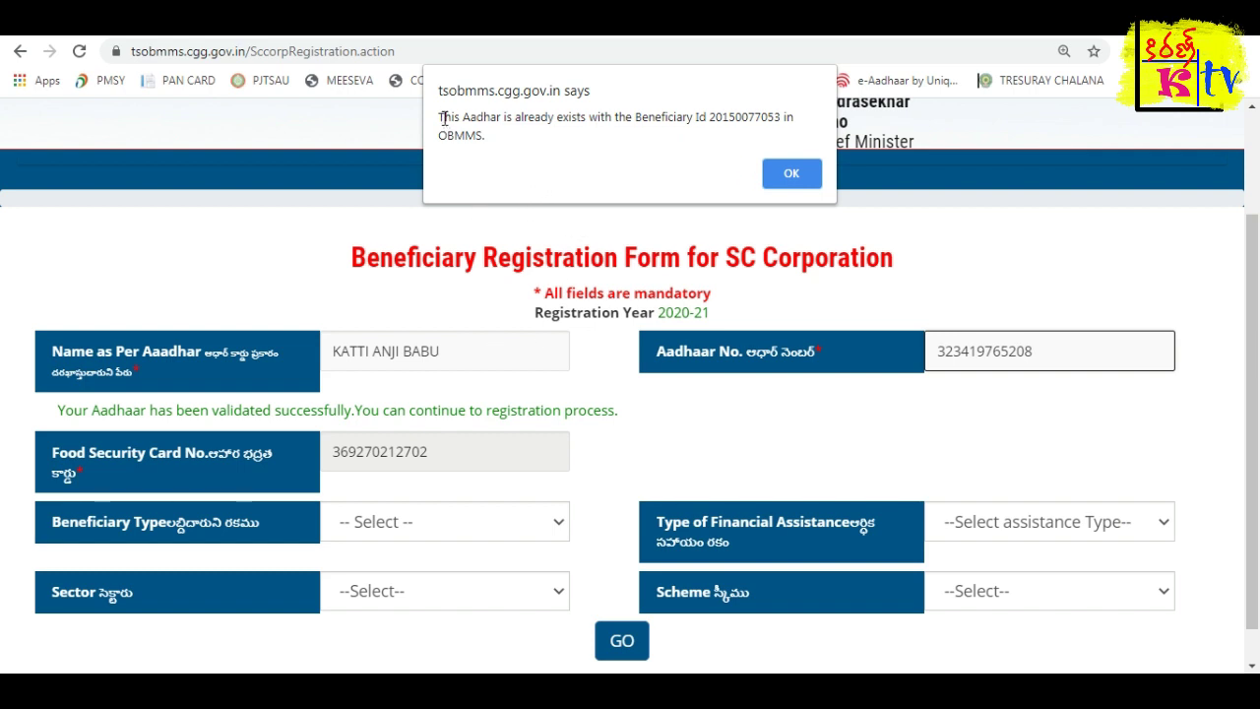
drag(466, 118, 692, 124)
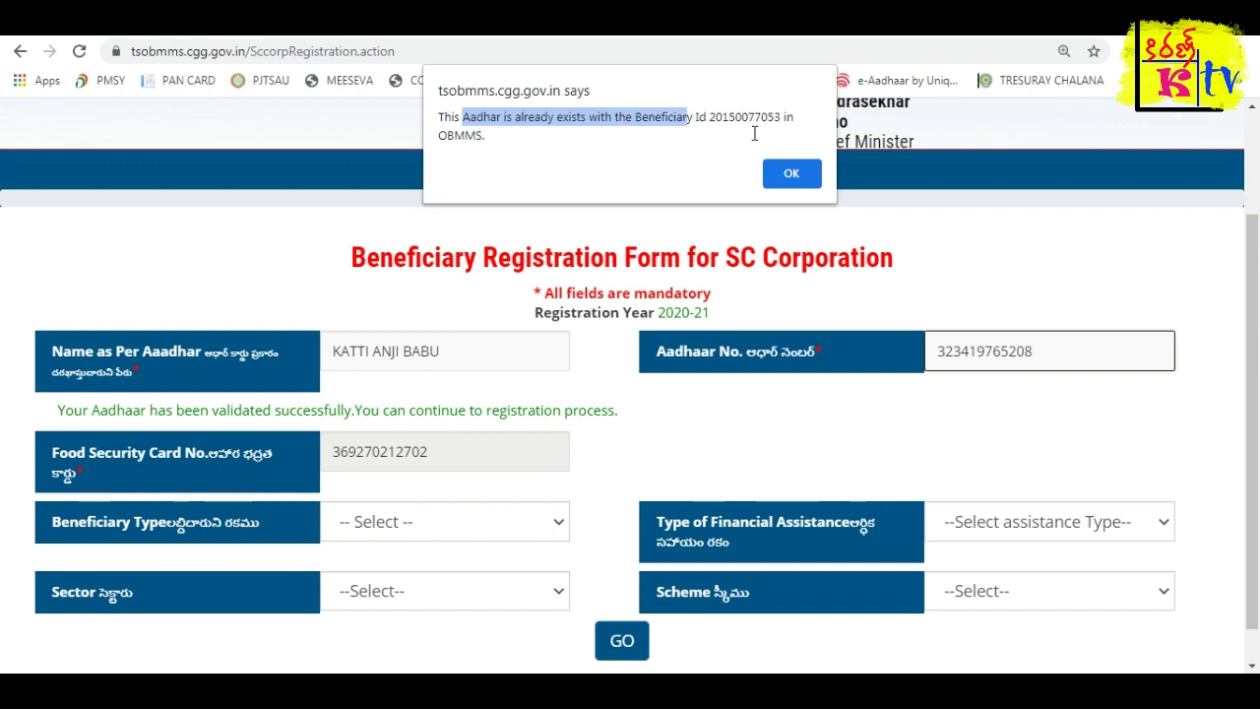
click(638, 118)
drag(710, 117, 779, 118)
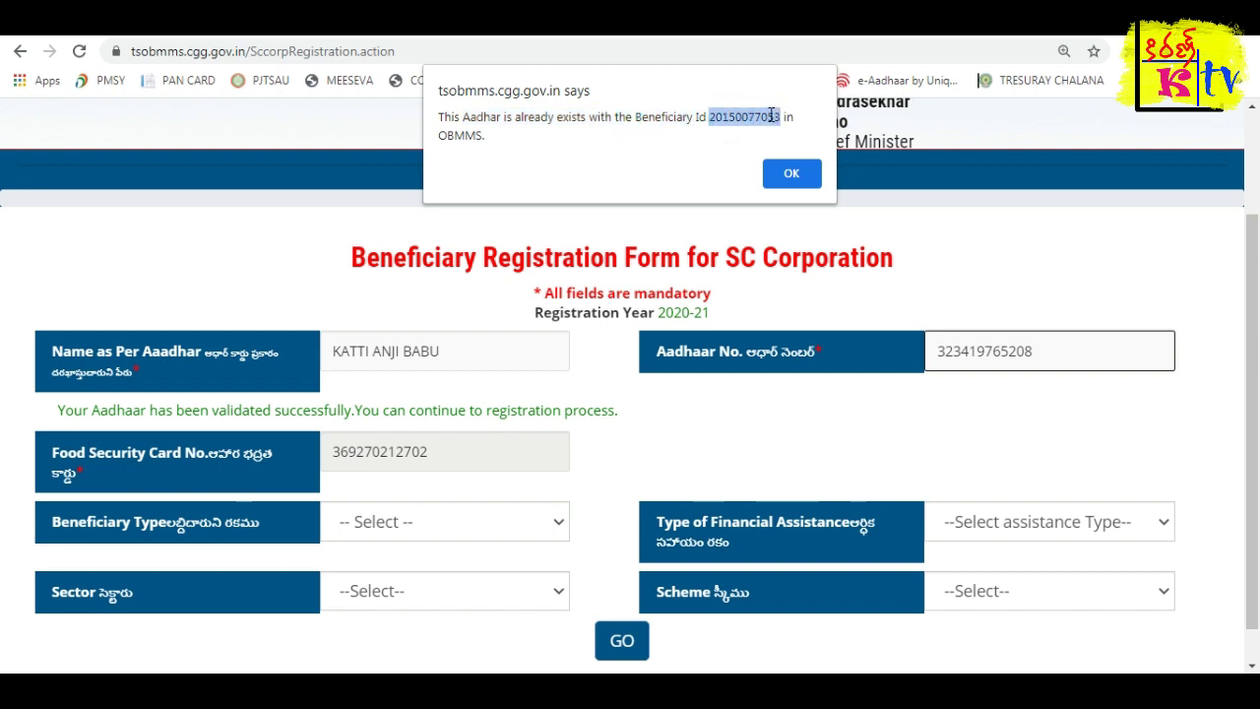
click(1014, 351)
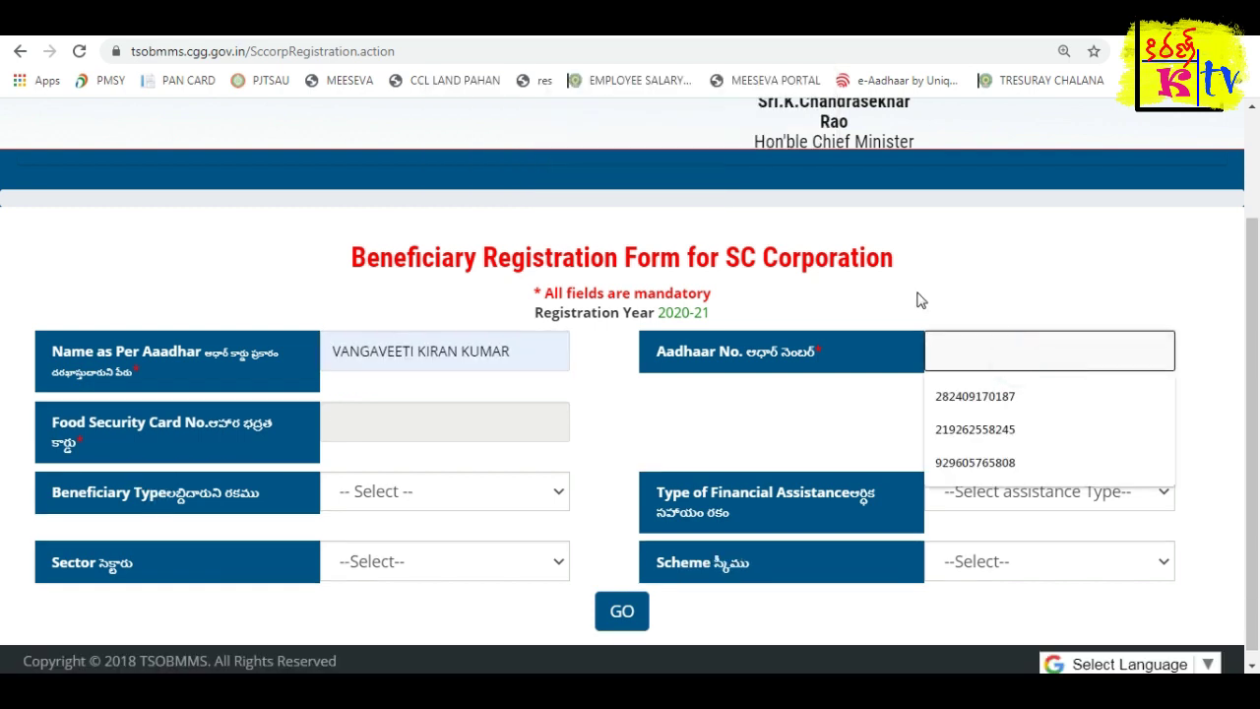
Pick the suggested Aadhaar number, set beneficiary type Individual and assistance Bank Linked Schemes.
text(28)
click(967, 397)
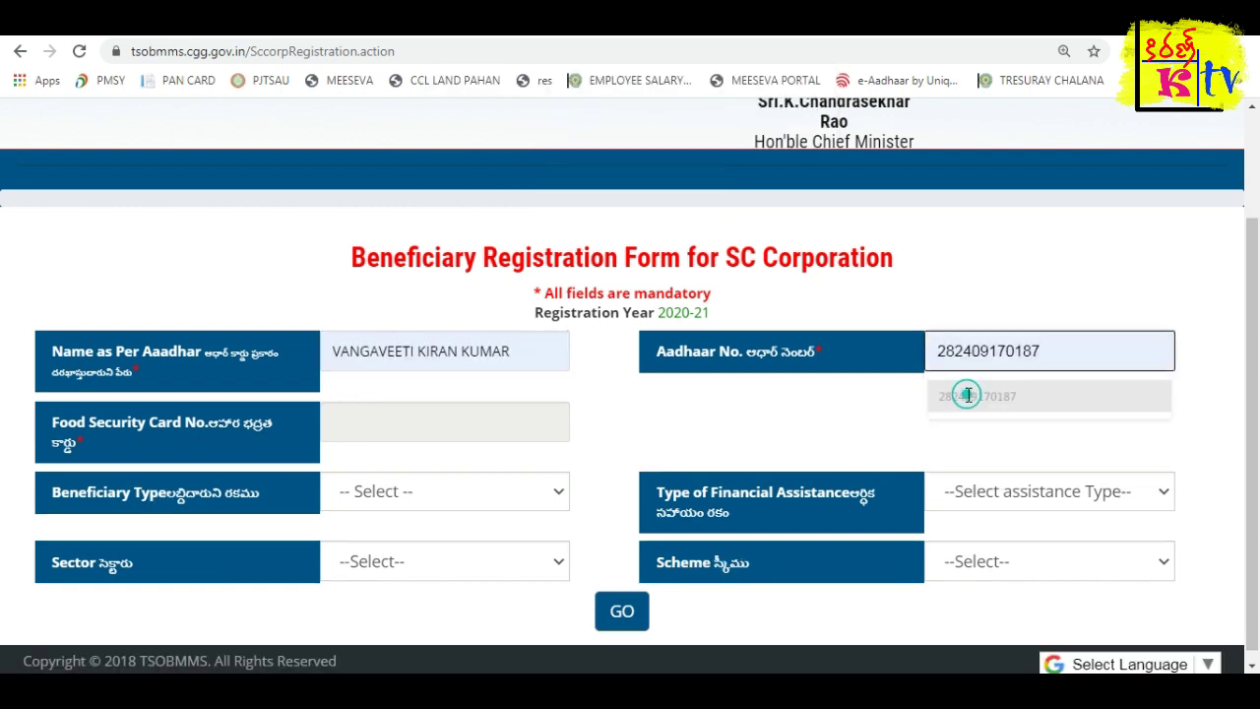
double_click(571, 445)
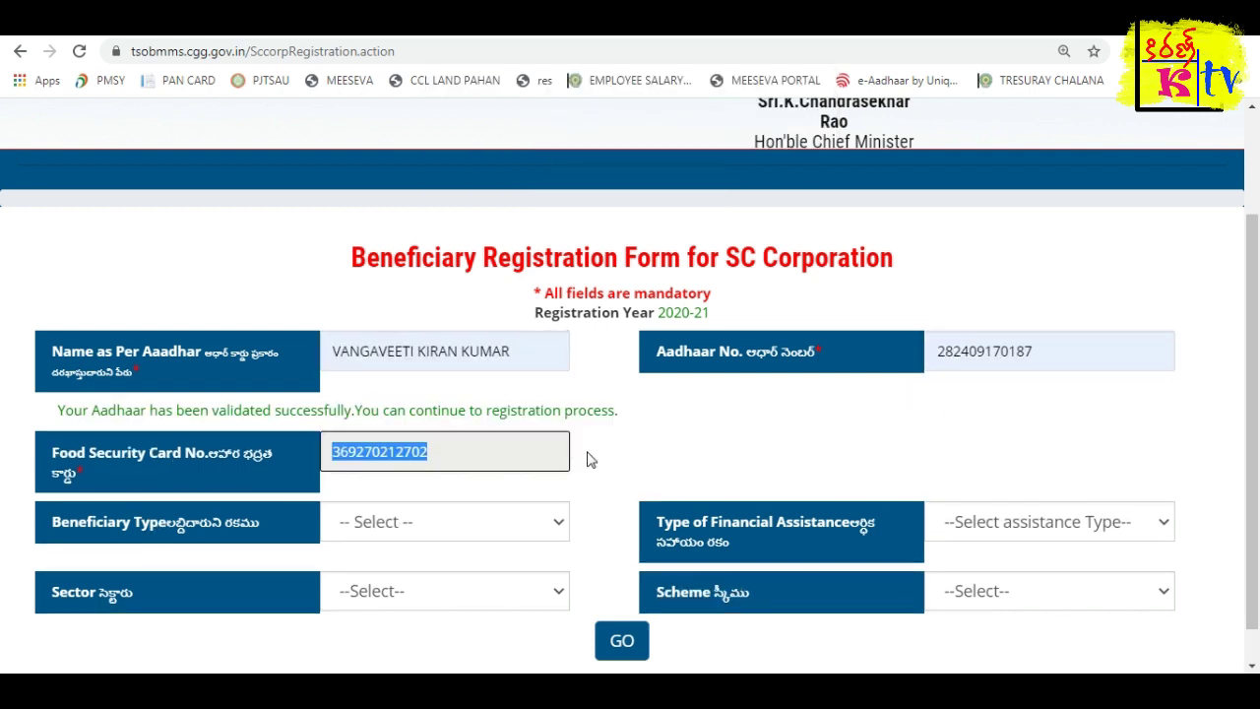
scroll(576, 464, down, 1)
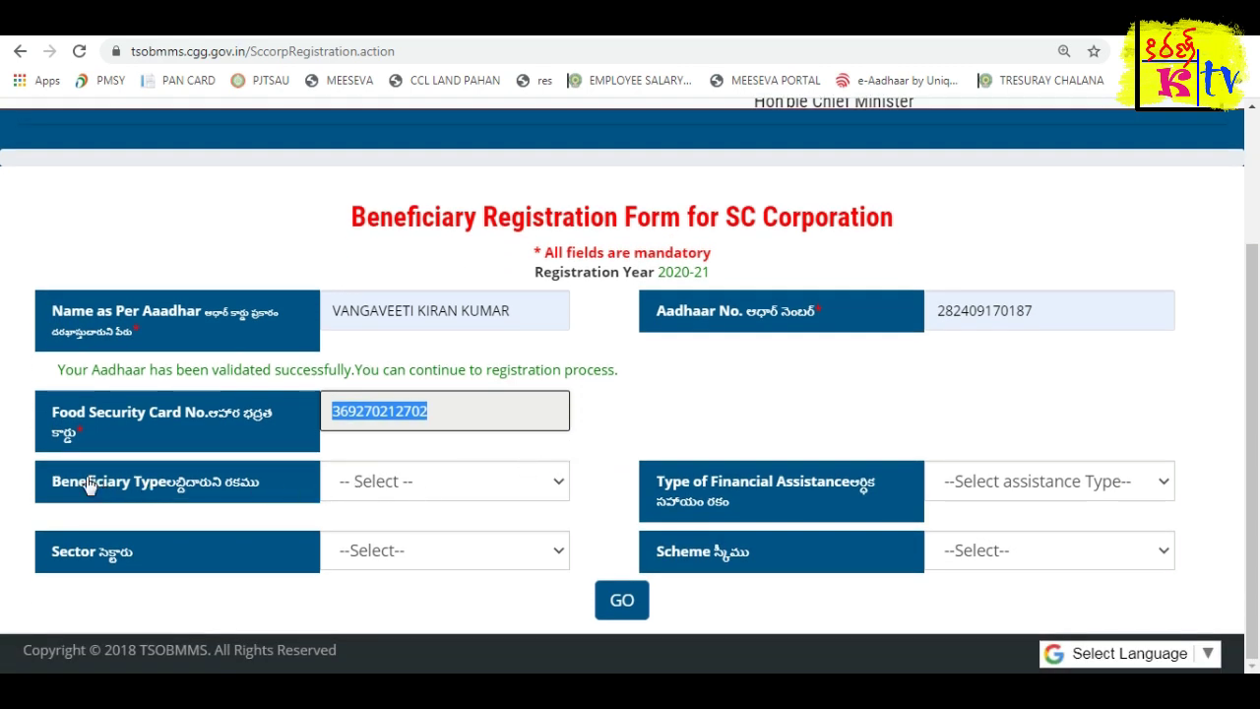
click(453, 492)
click(414, 536)
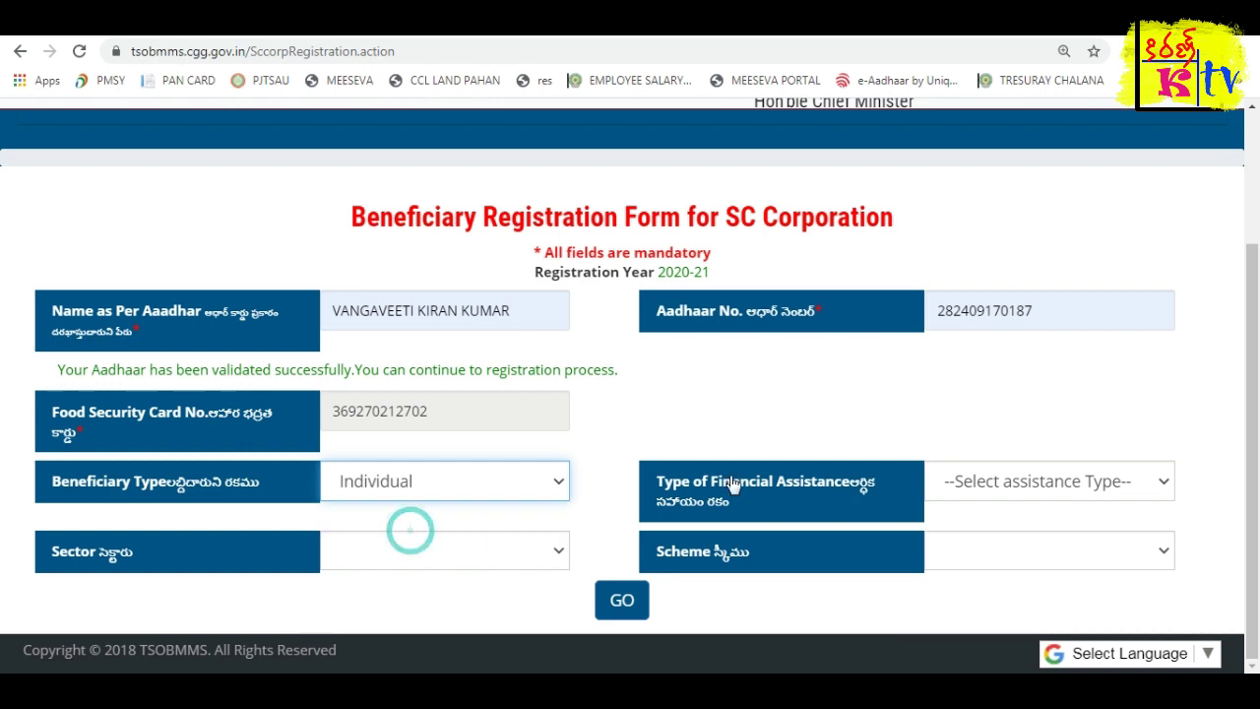
click(1070, 484)
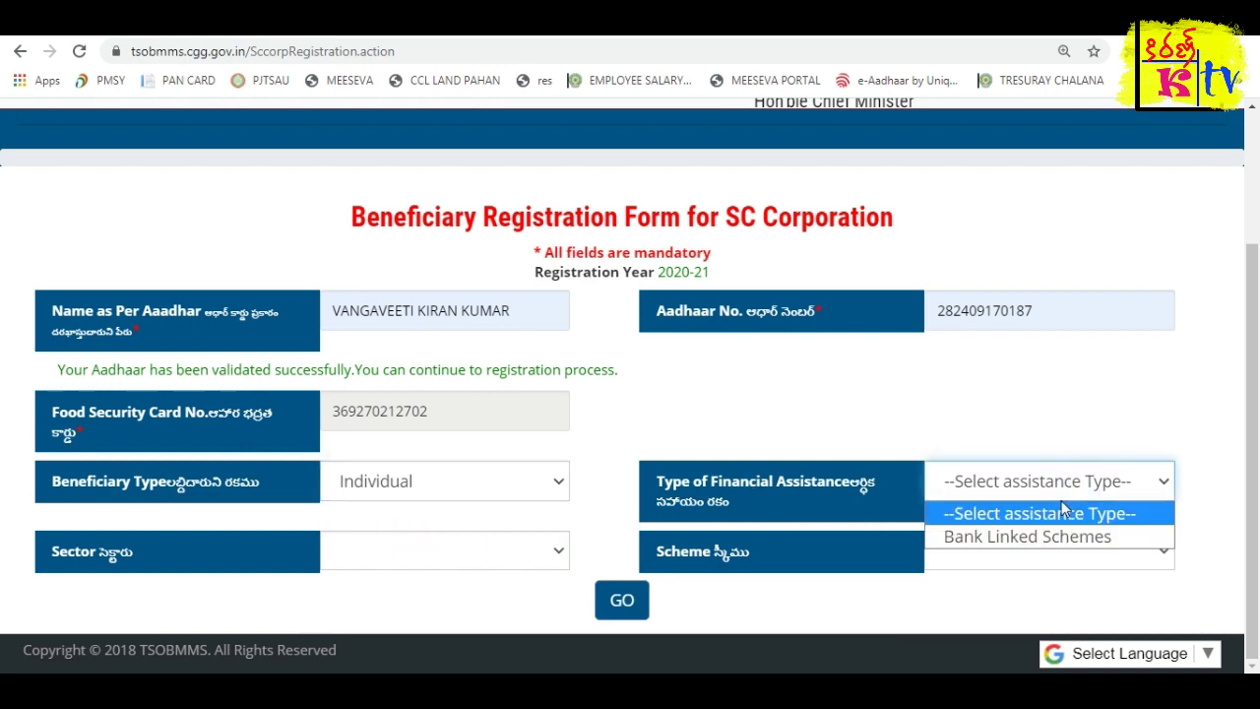
click(1061, 538)
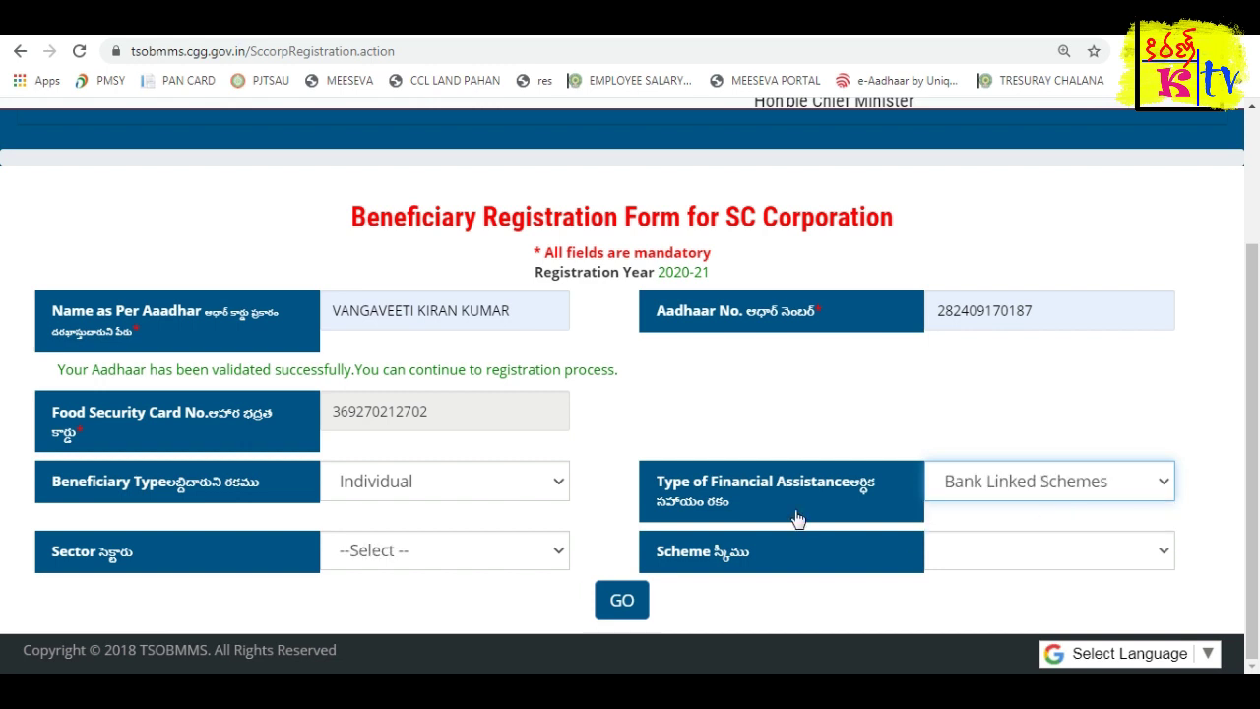
After trying Transport Sector, set the sector to Horticulture/Agrl./MI/ISB.
click(392, 556)
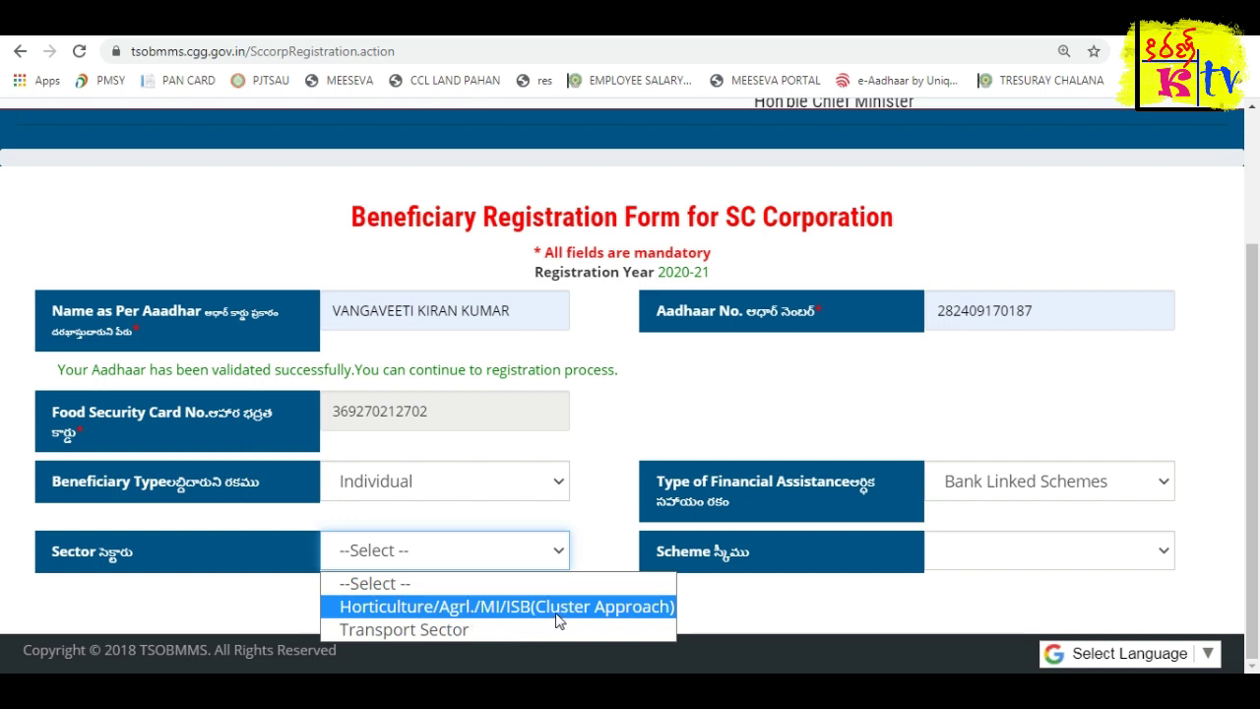
click(414, 590)
click(417, 553)
click(411, 602)
click(411, 553)
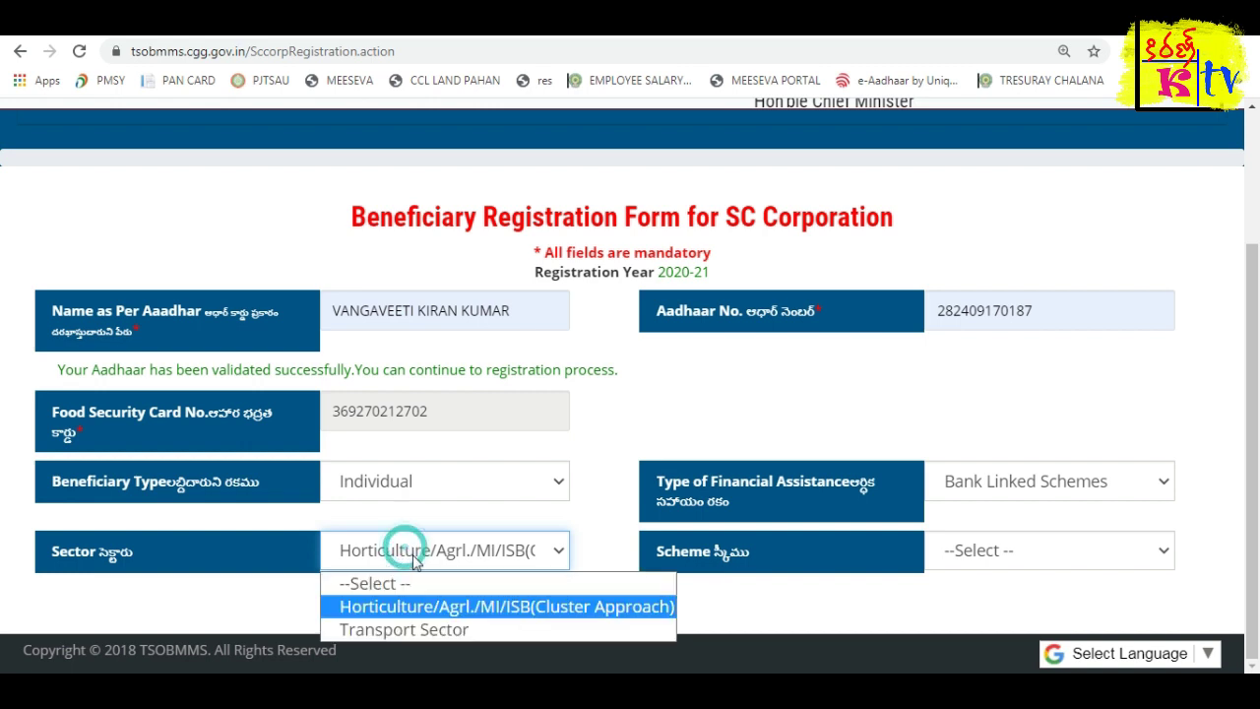
click(481, 630)
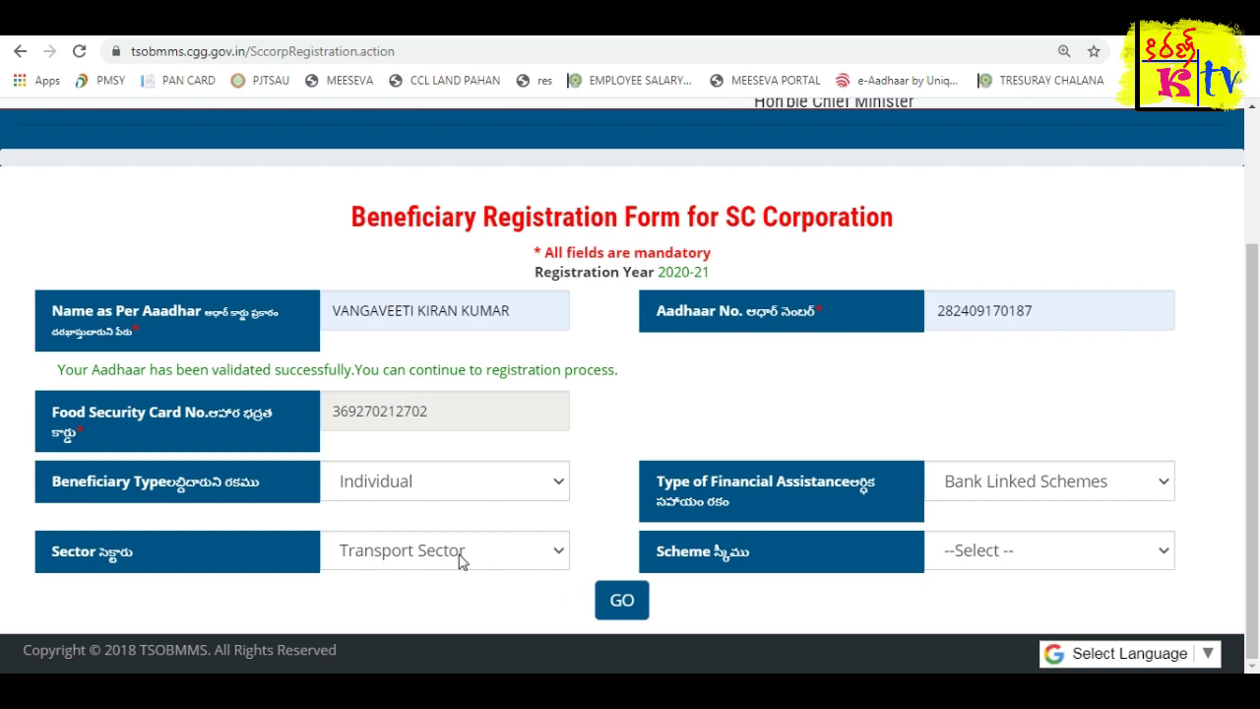
click(1022, 555)
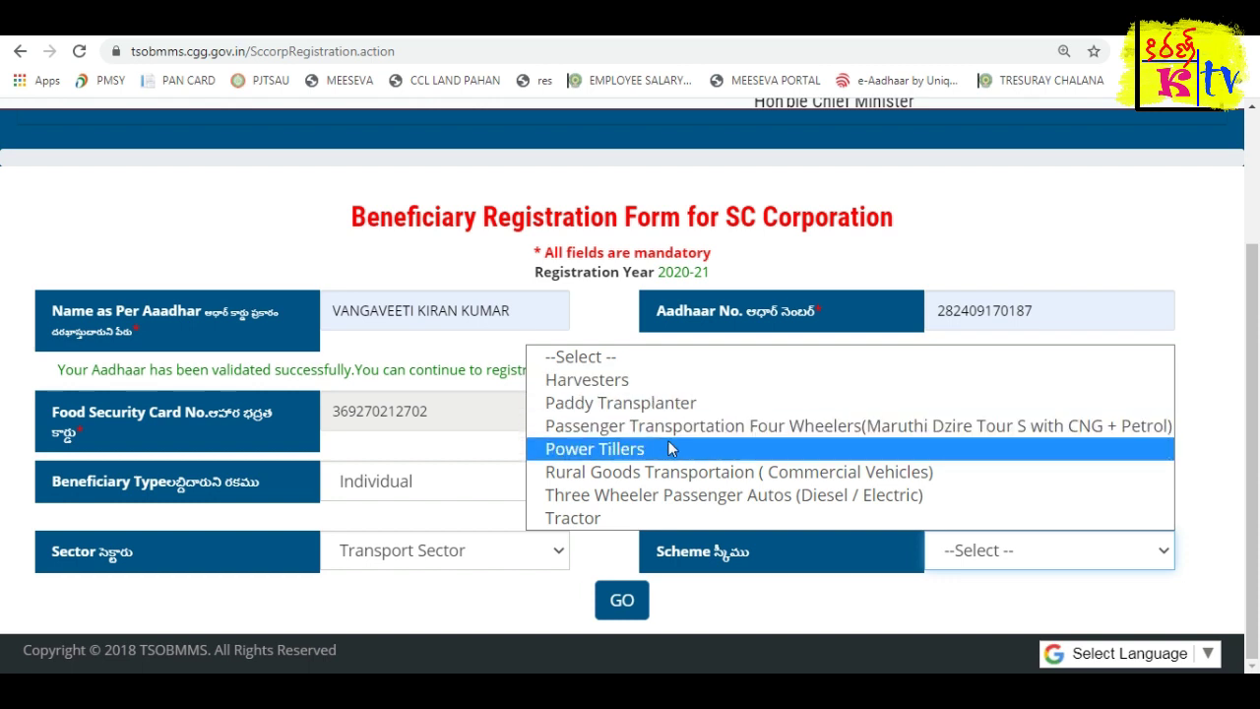
click(394, 543)
click(390, 551)
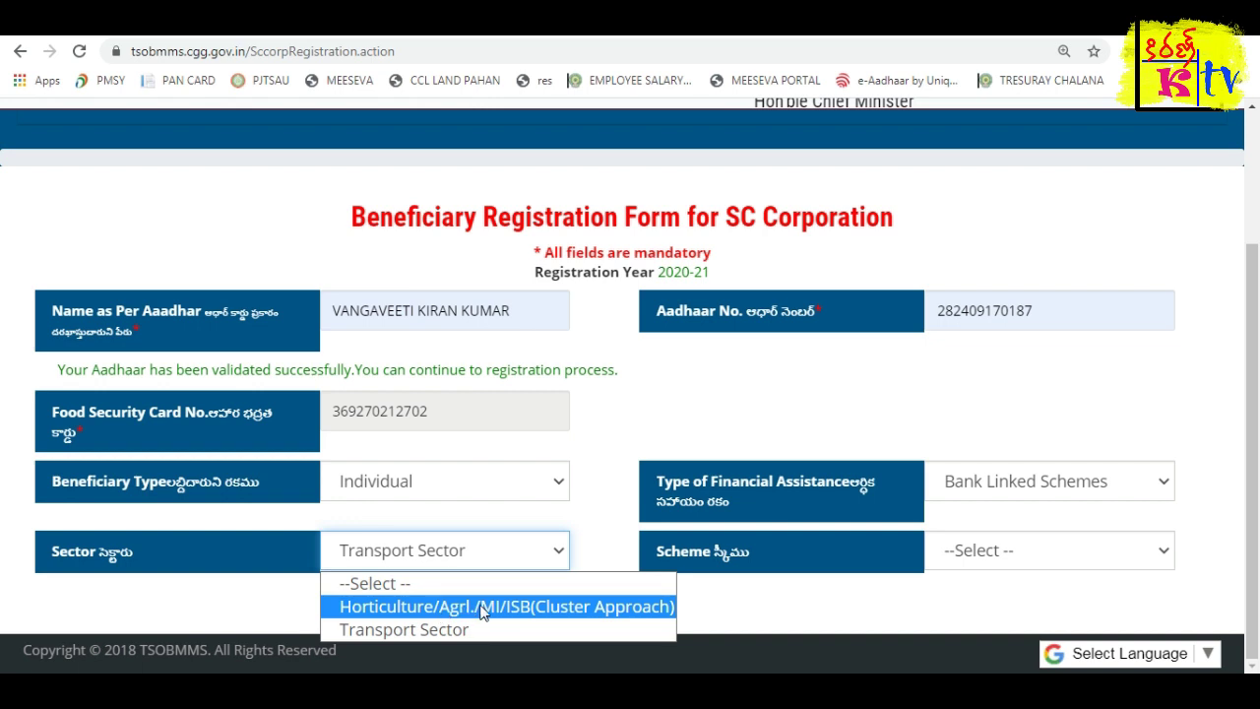
click(707, 559)
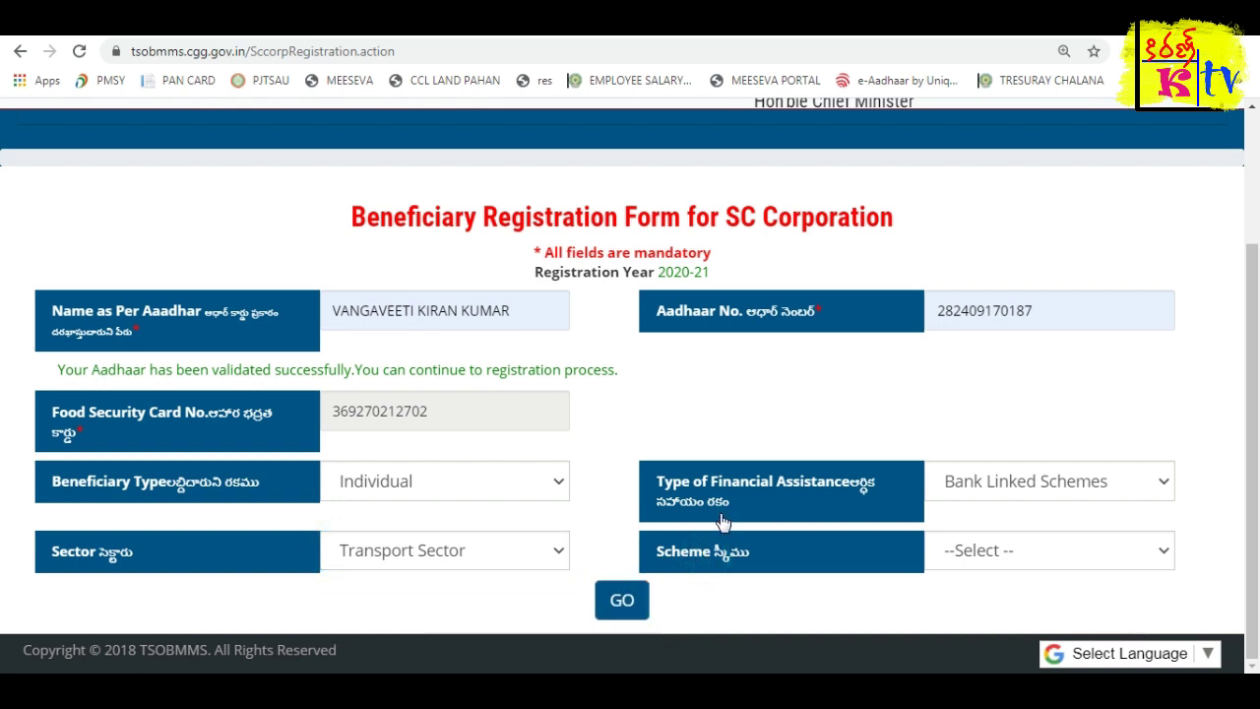
click(414, 552)
click(403, 605)
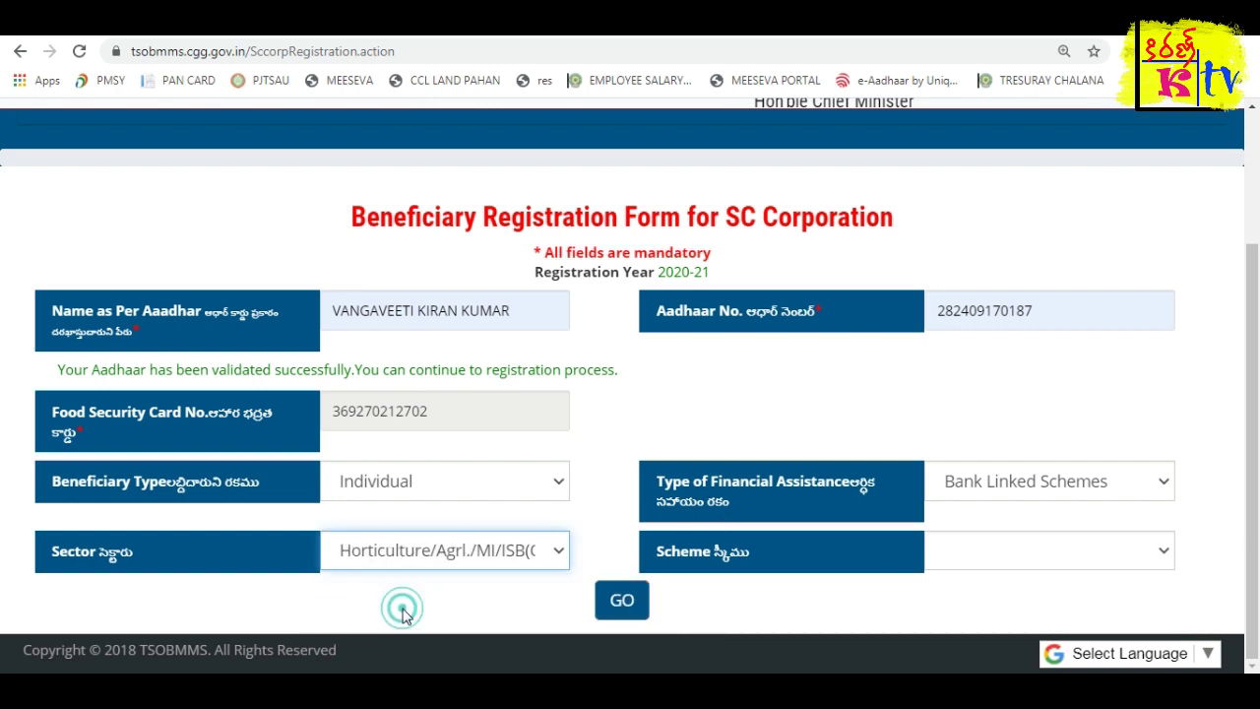
Choose Detergent Powder and Soap Mnfr. as the scheme.
click(990, 557)
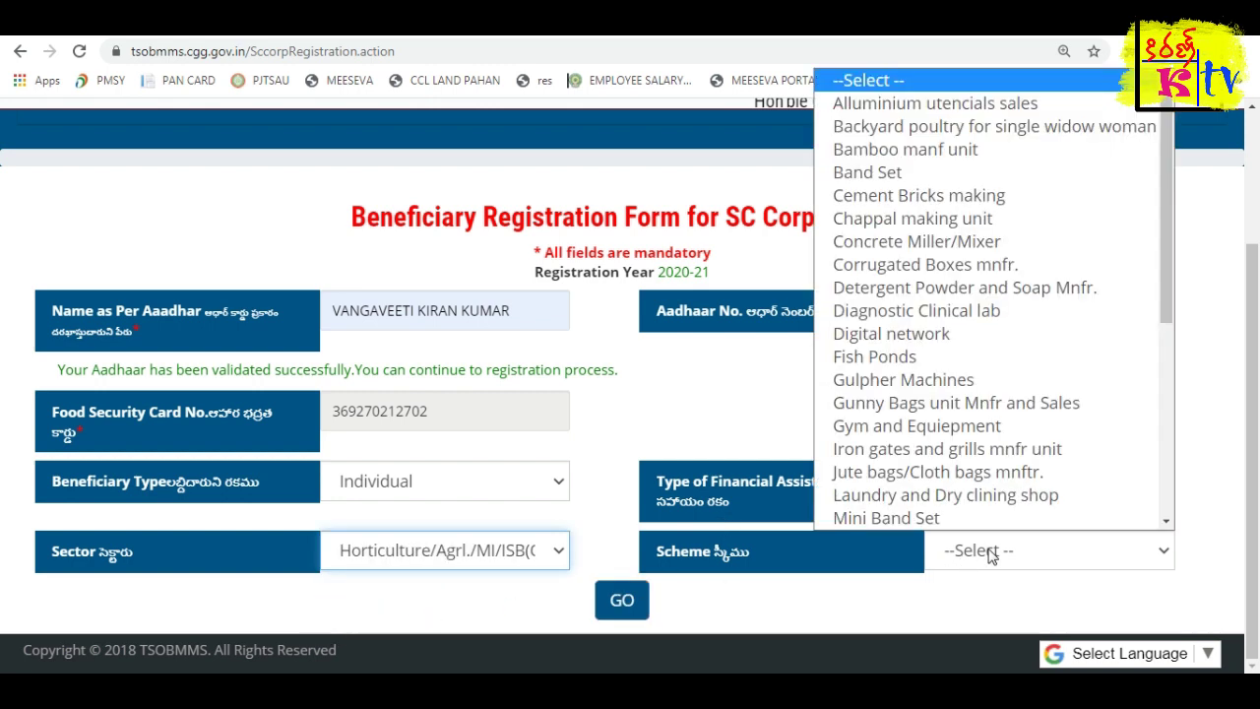
scroll(985, 414, down, 4)
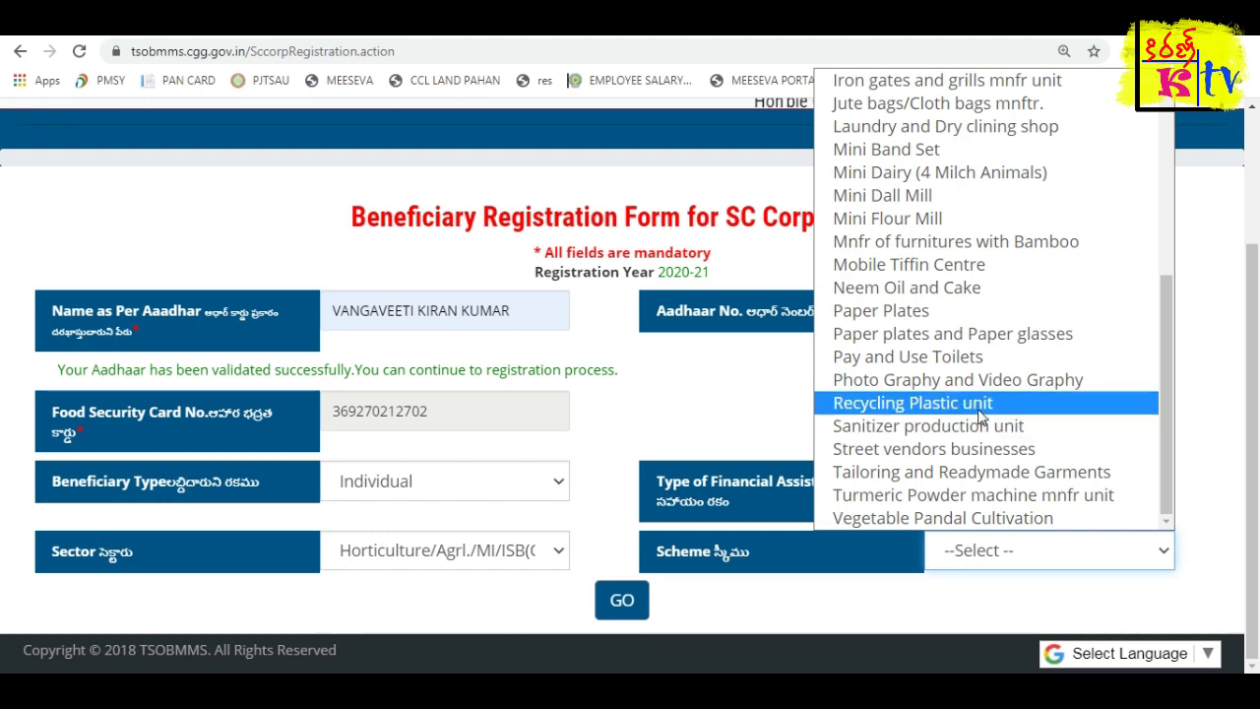
scroll(980, 417, up, 4)
click(906, 287)
scroll(793, 514, down, 1)
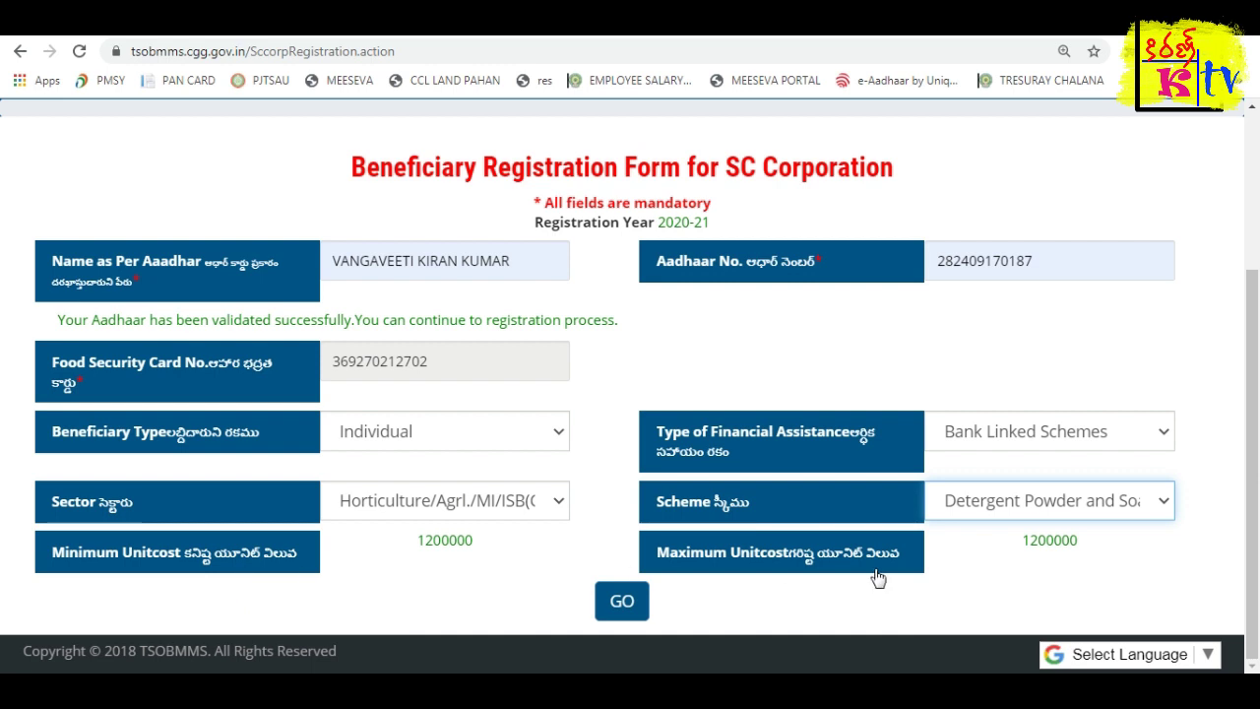
Check the minimum and maximum unit cost, then try the Fish Ponds scheme.
drag(1029, 544, 1097, 545)
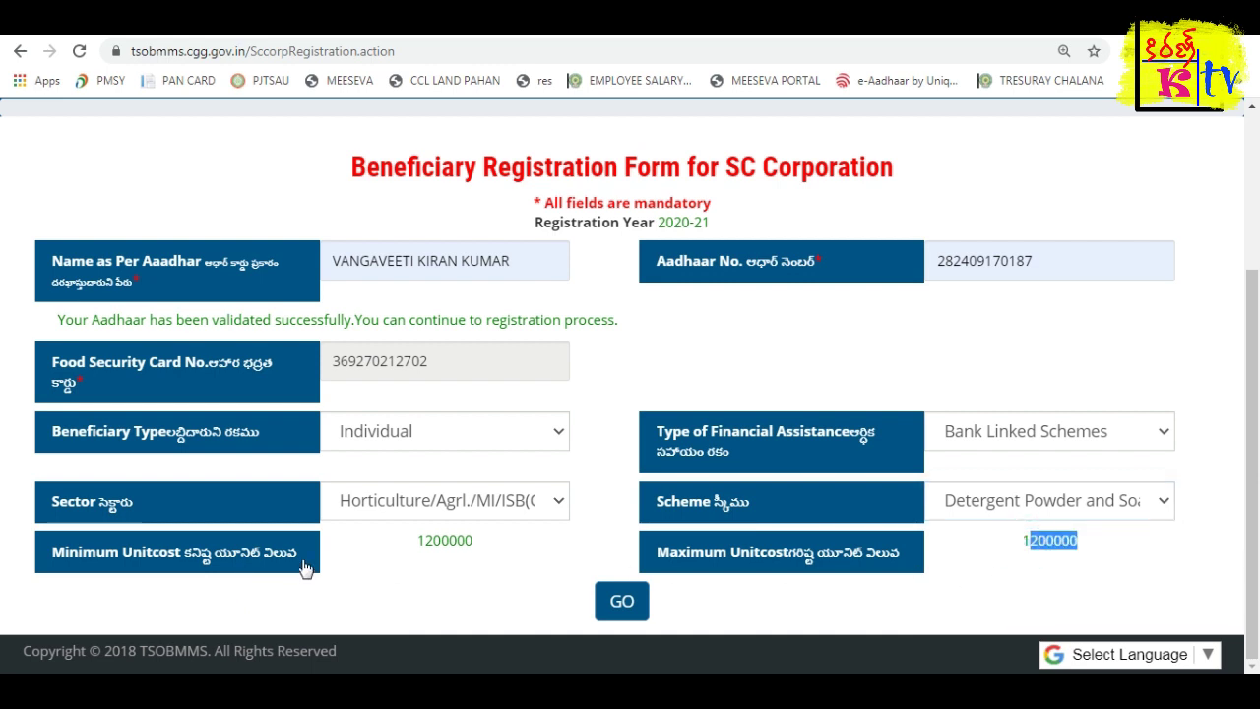
drag(426, 540, 475, 541)
click(851, 545)
click(959, 504)
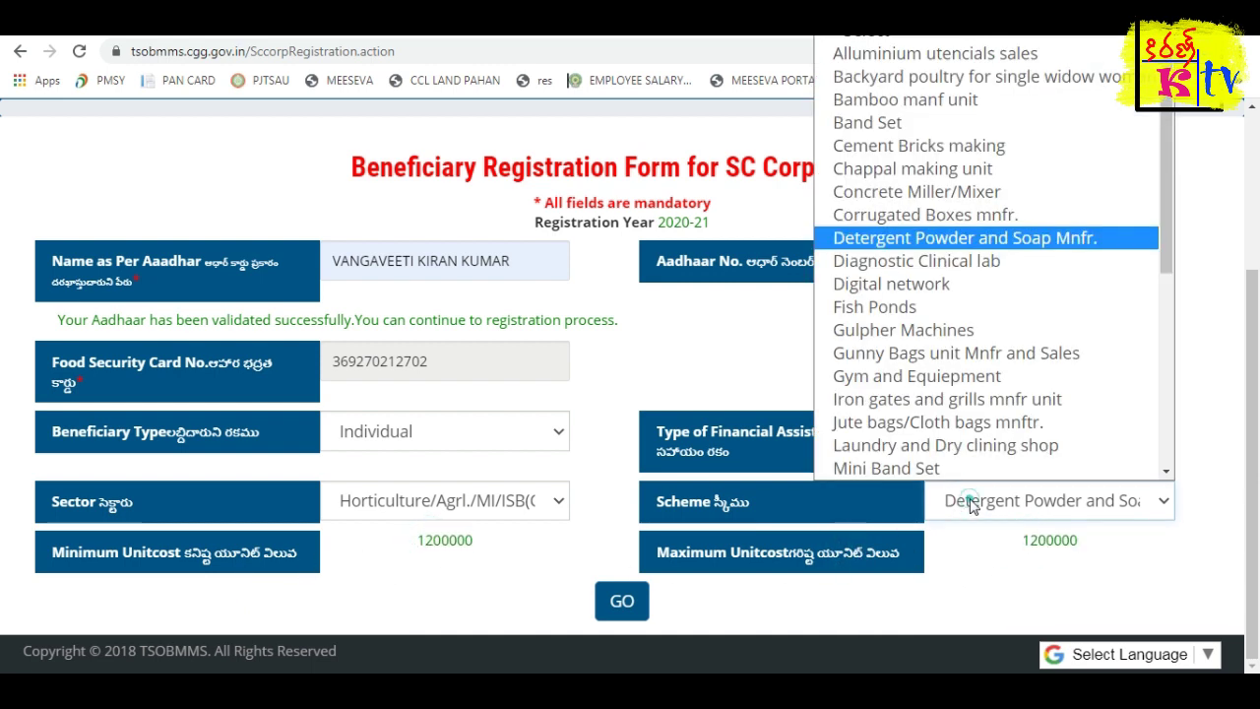
scroll(921, 361, down, 1)
click(887, 264)
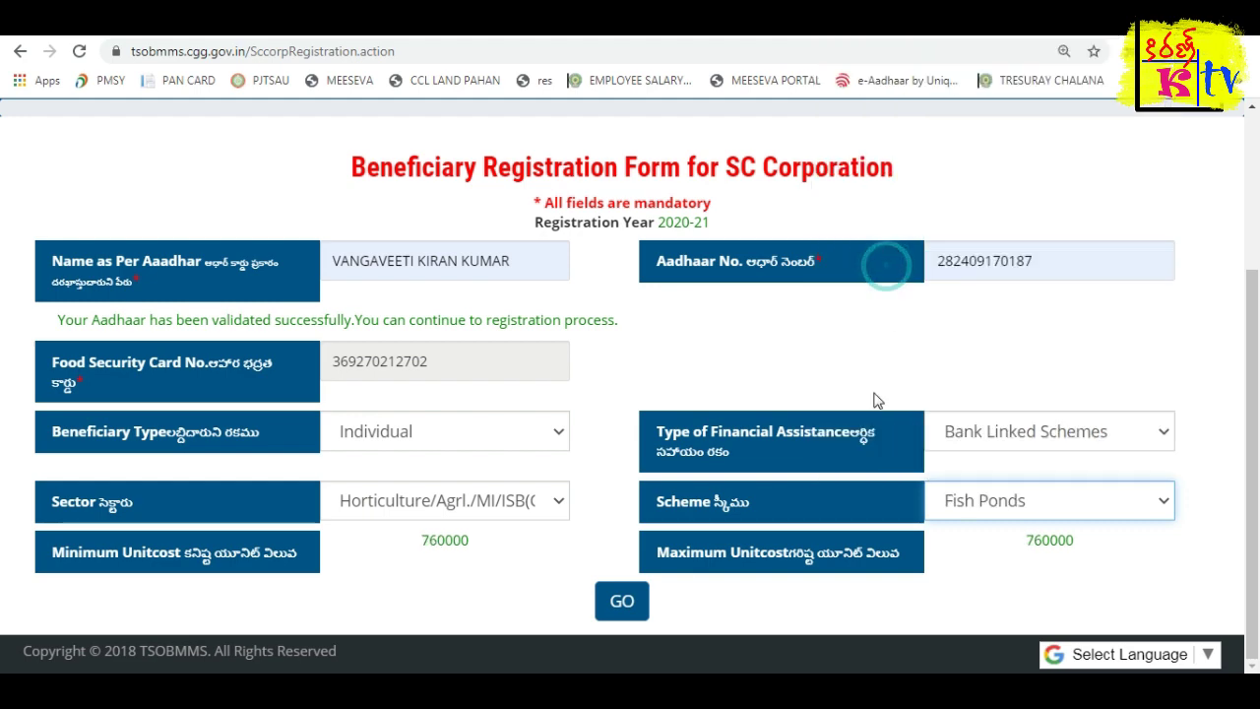
Switch the sector to Transport Sector and choose the Tractor scheme.
click(981, 500)
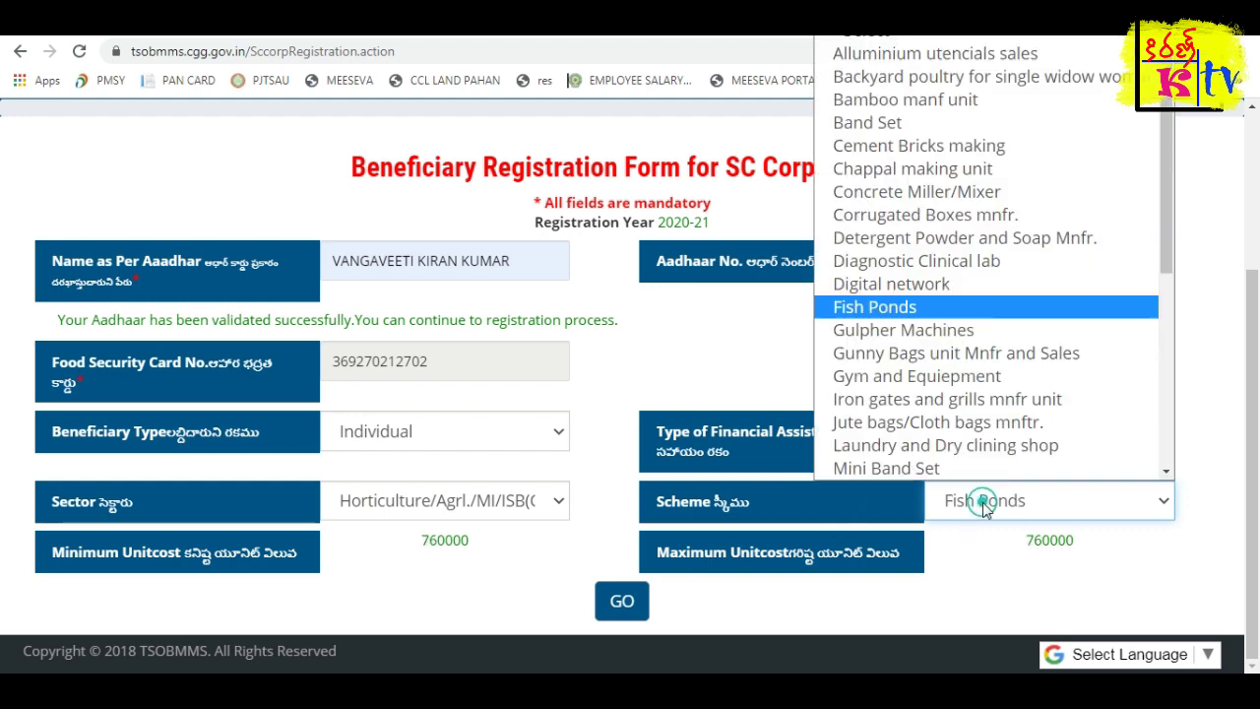
click(443, 500)
click(386, 581)
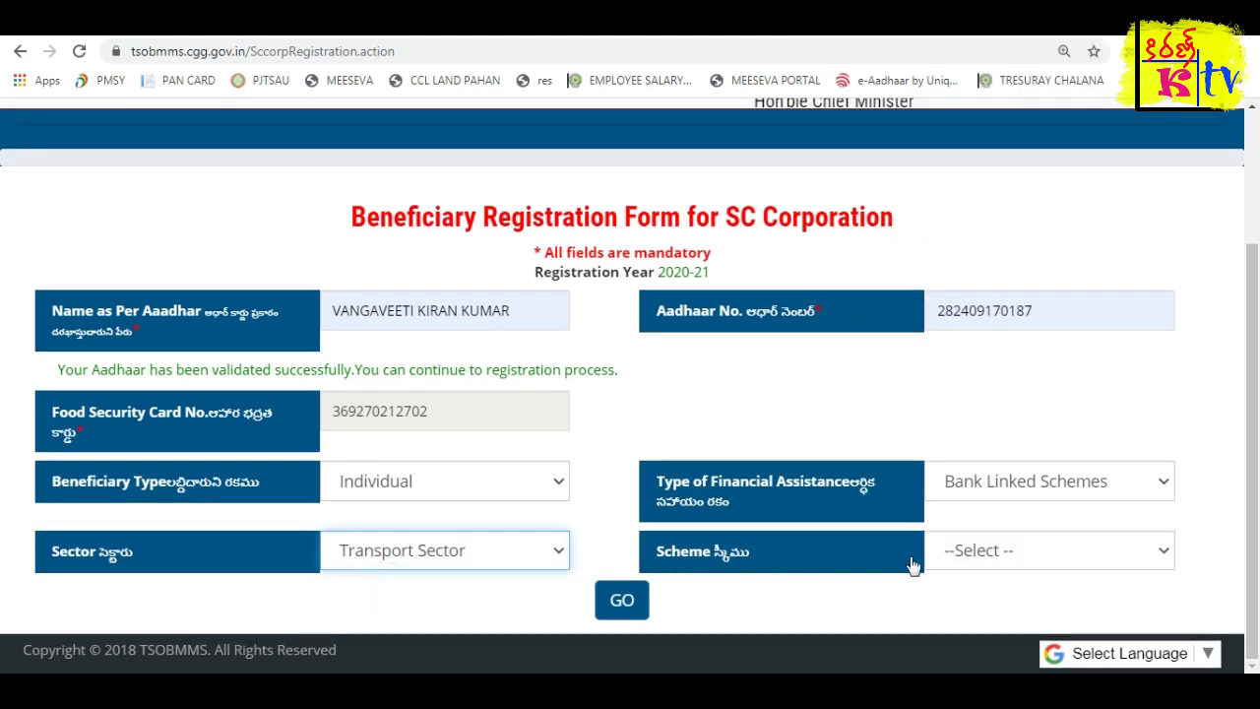
click(1005, 553)
click(620, 402)
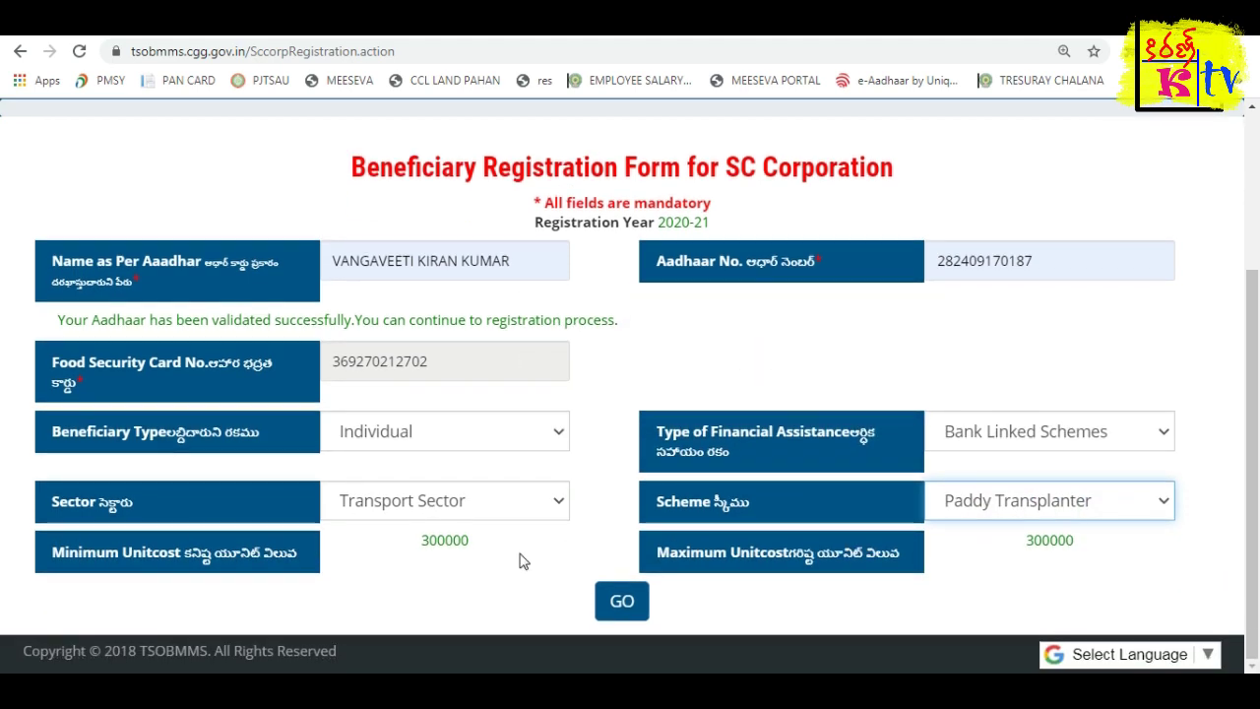
click(953, 508)
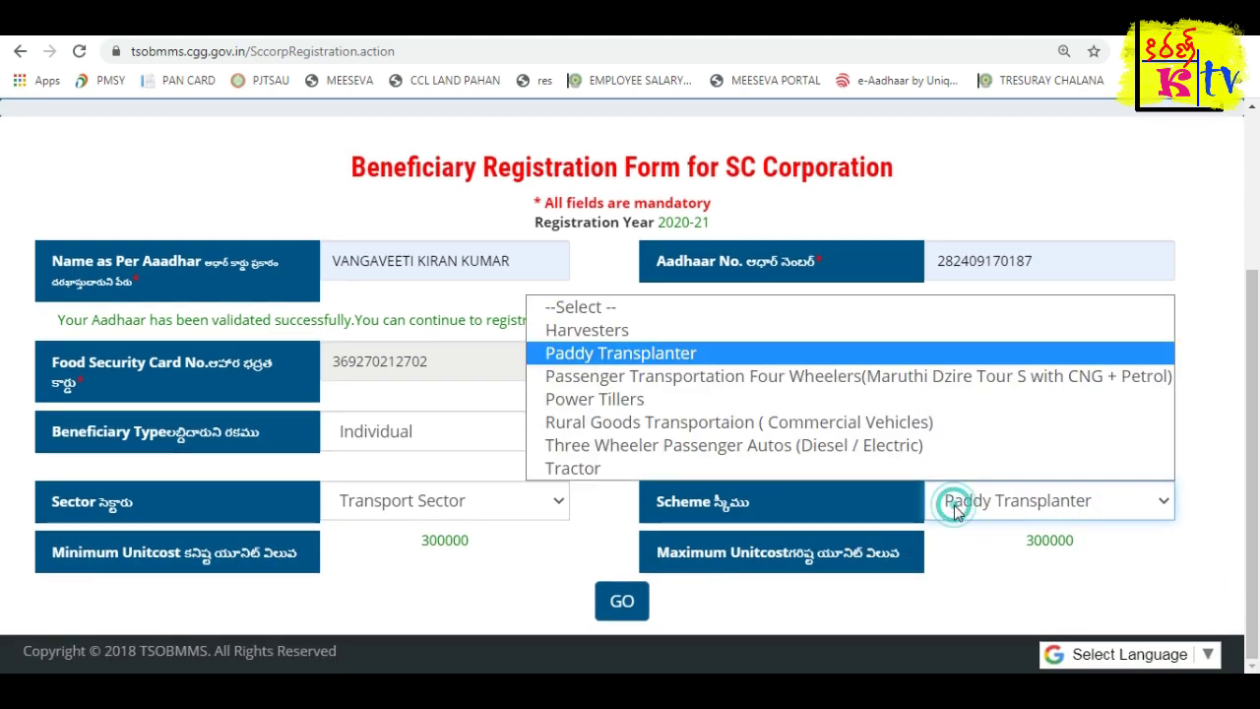
click(620, 468)
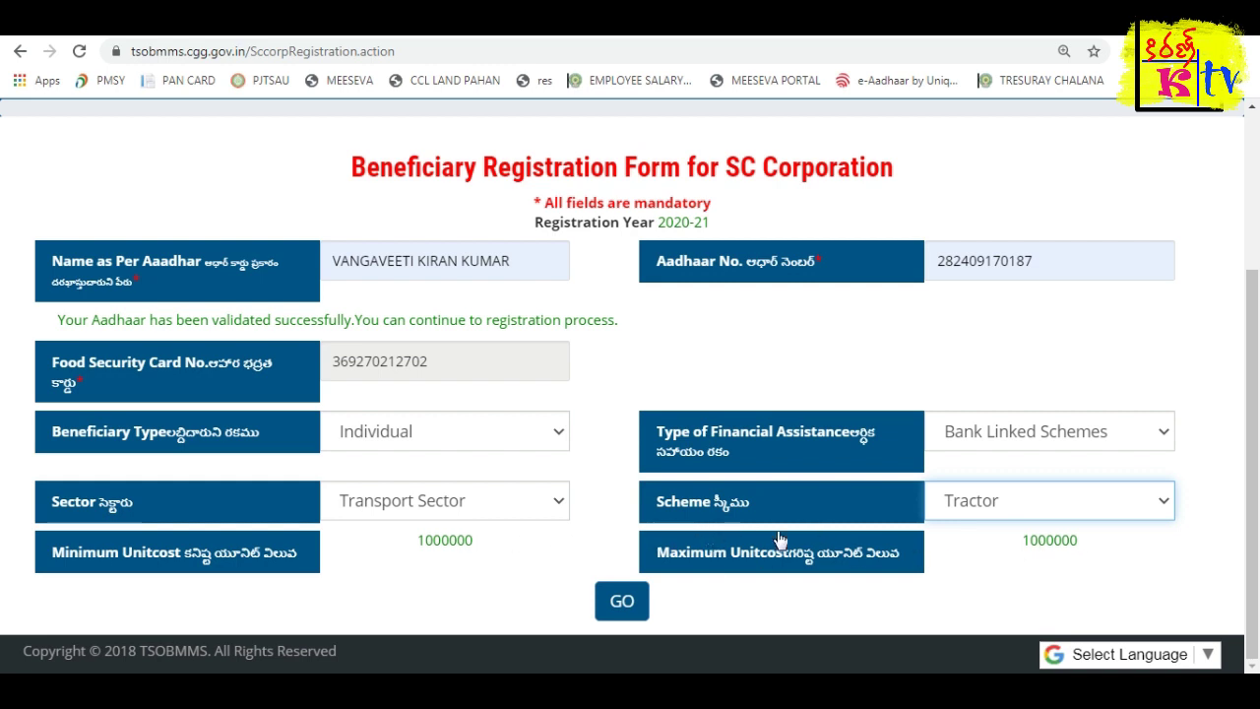
Submit the Tractor scheme, then set district BHADRADRI and mandal Sujathanagar.
click(622, 601)
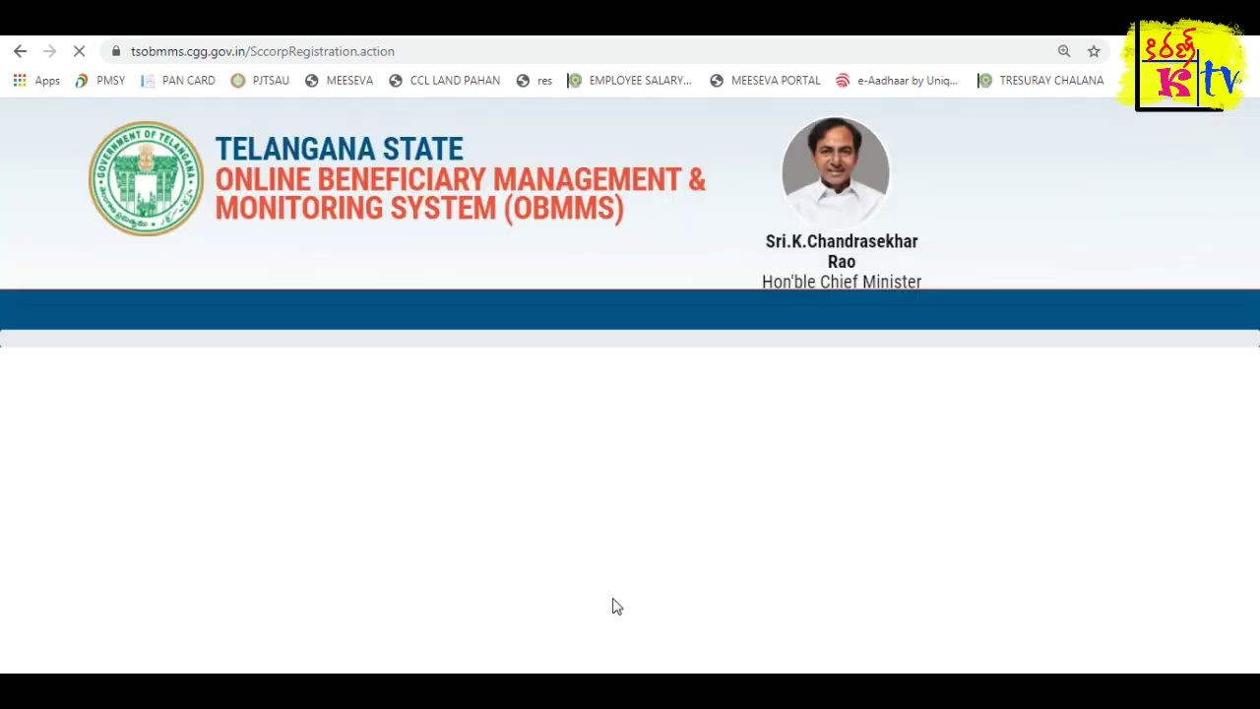
scroll(631, 554, down, 2)
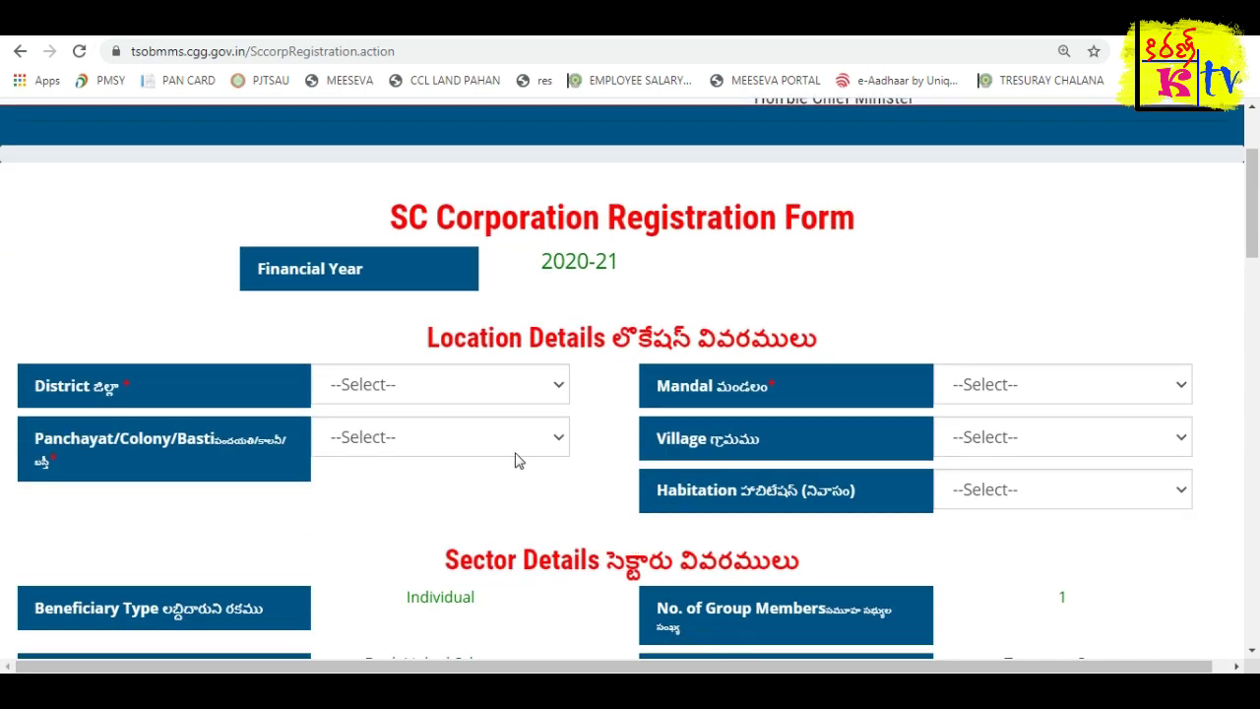
click(448, 386)
key(b)
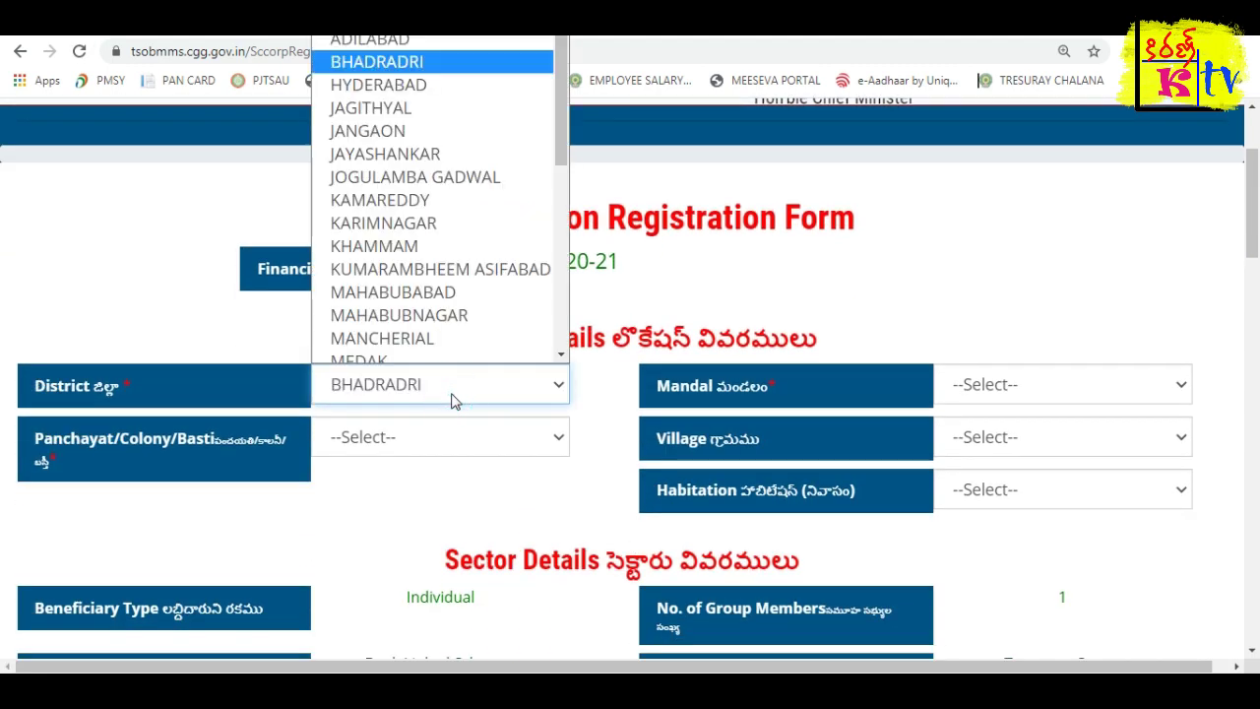
key(Return)
click(1046, 383)
key(s)
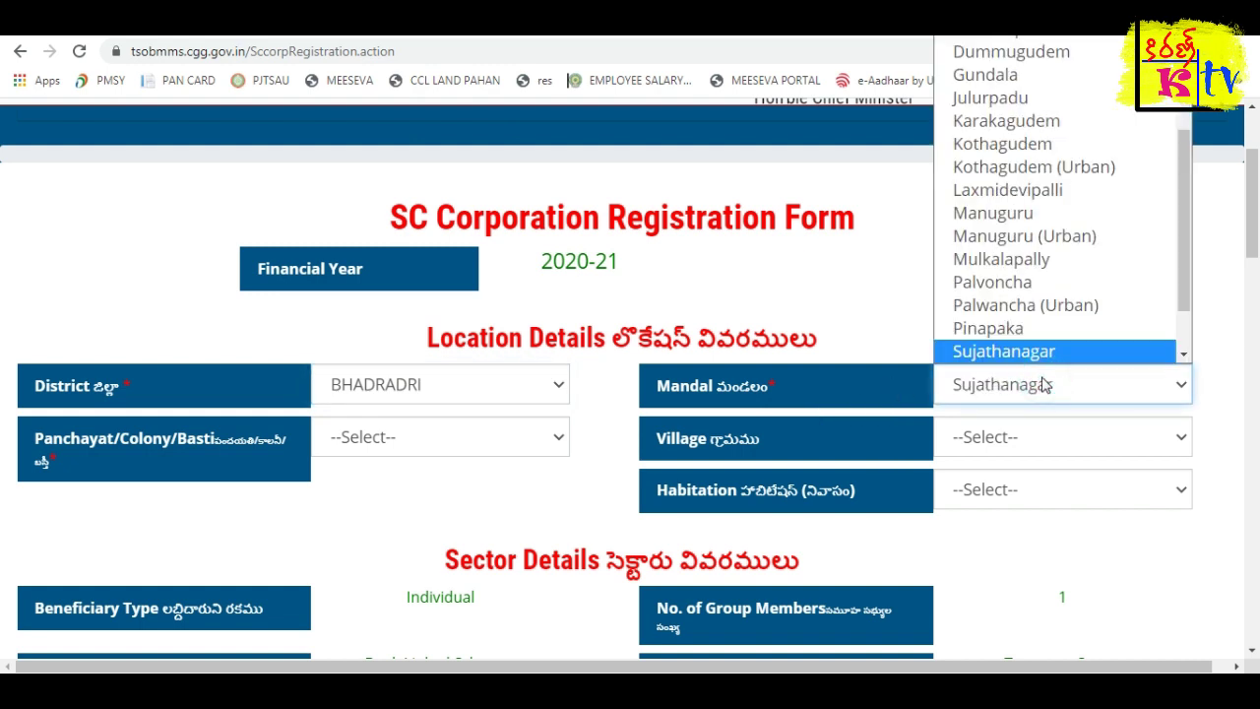
key(Return)
Set Panchayat and Village to Sujathanagar, leaving Habitation at --Select--.
click(404, 439)
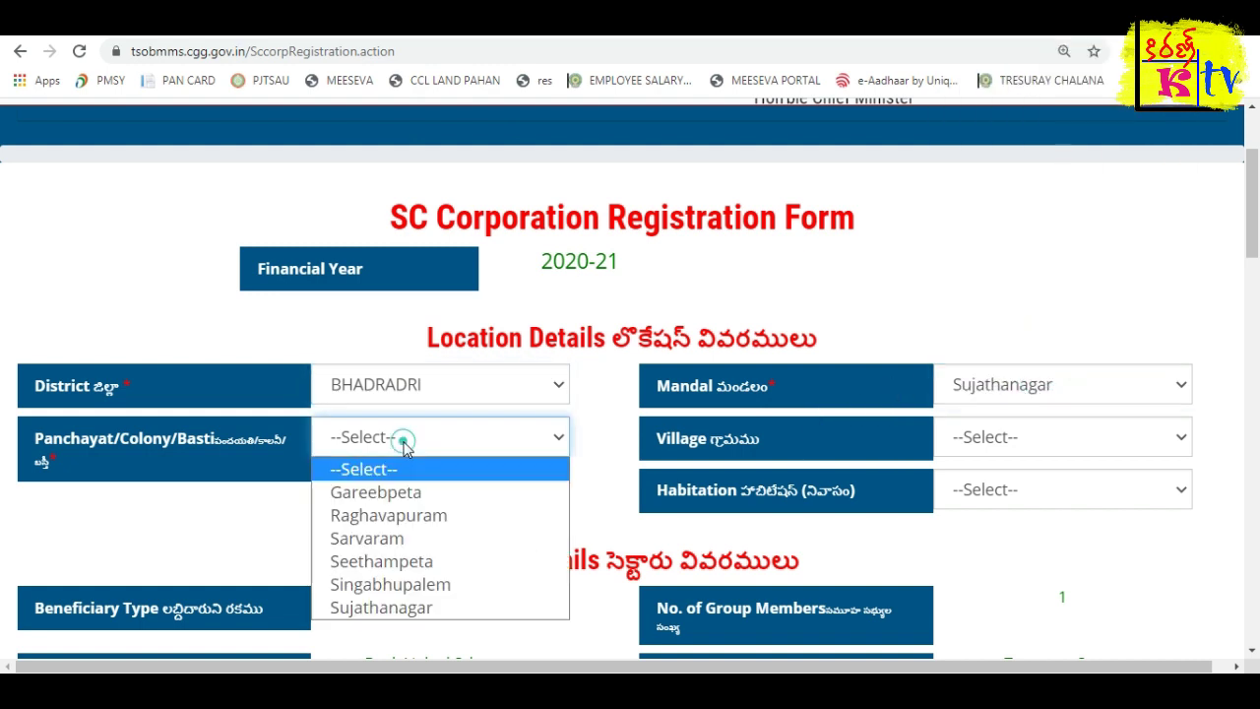
click(410, 608)
scroll(880, 501, down, 1)
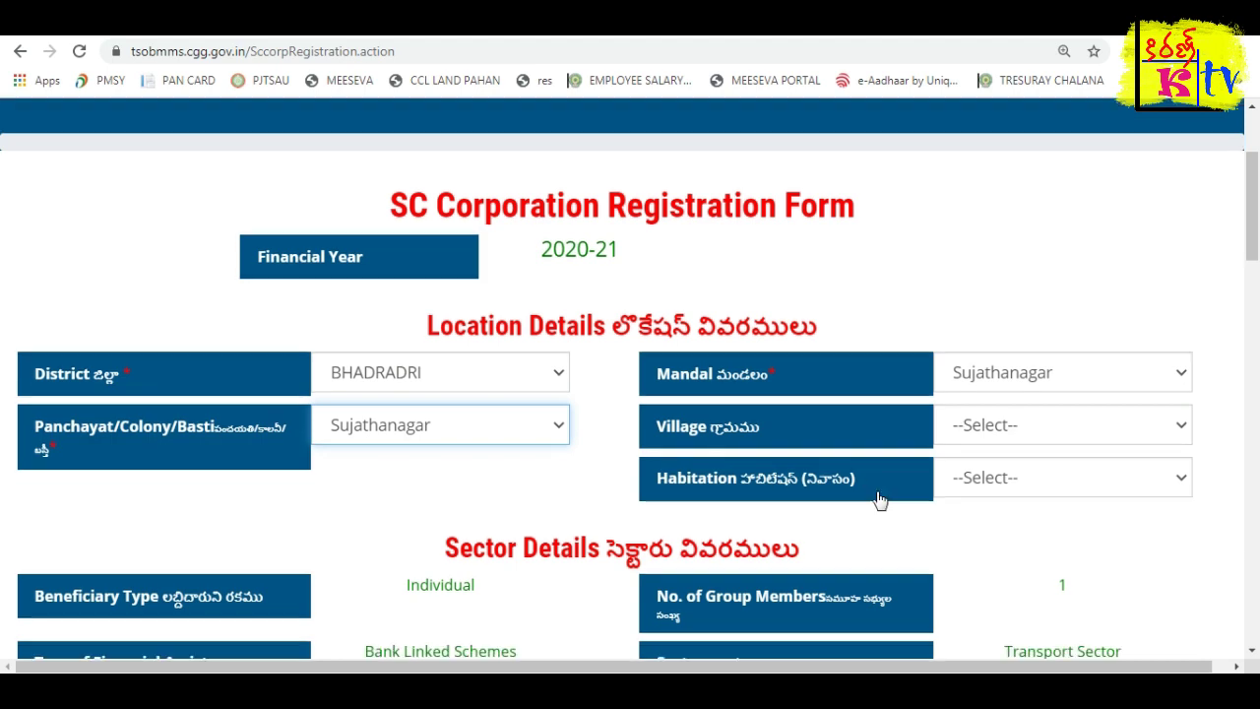
click(1009, 346)
click(995, 515)
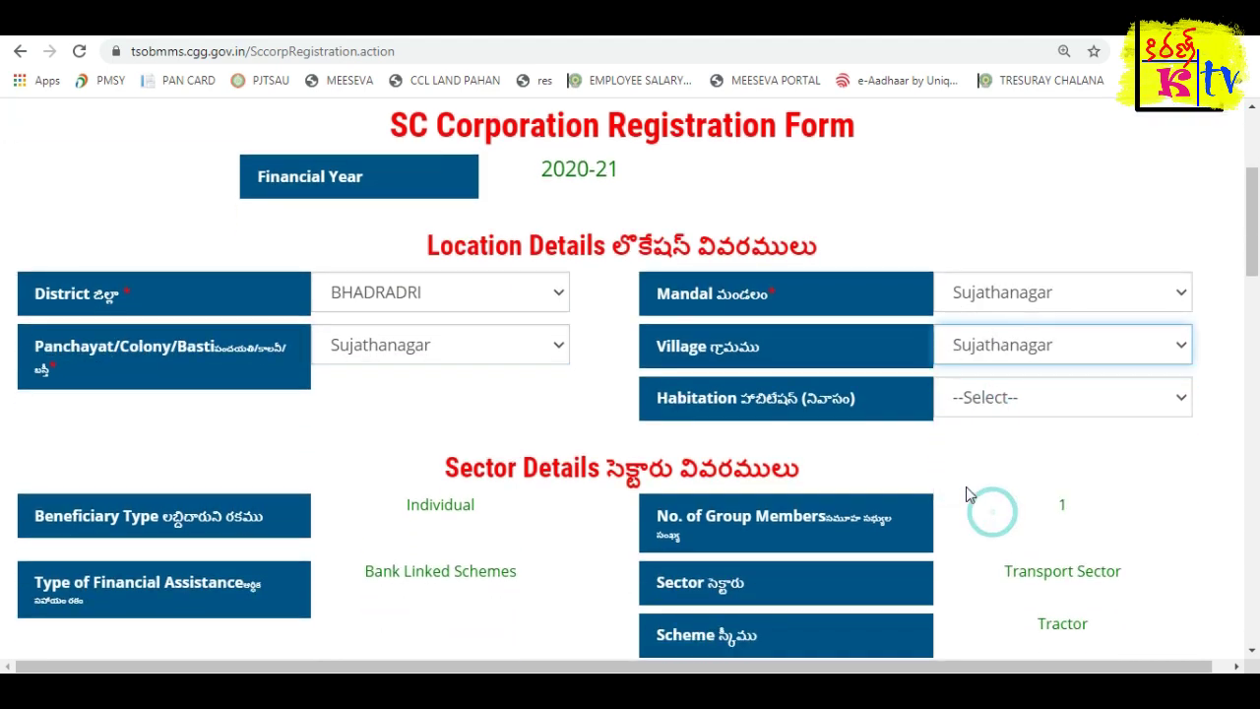
scroll(756, 389, down, 1)
click(951, 307)
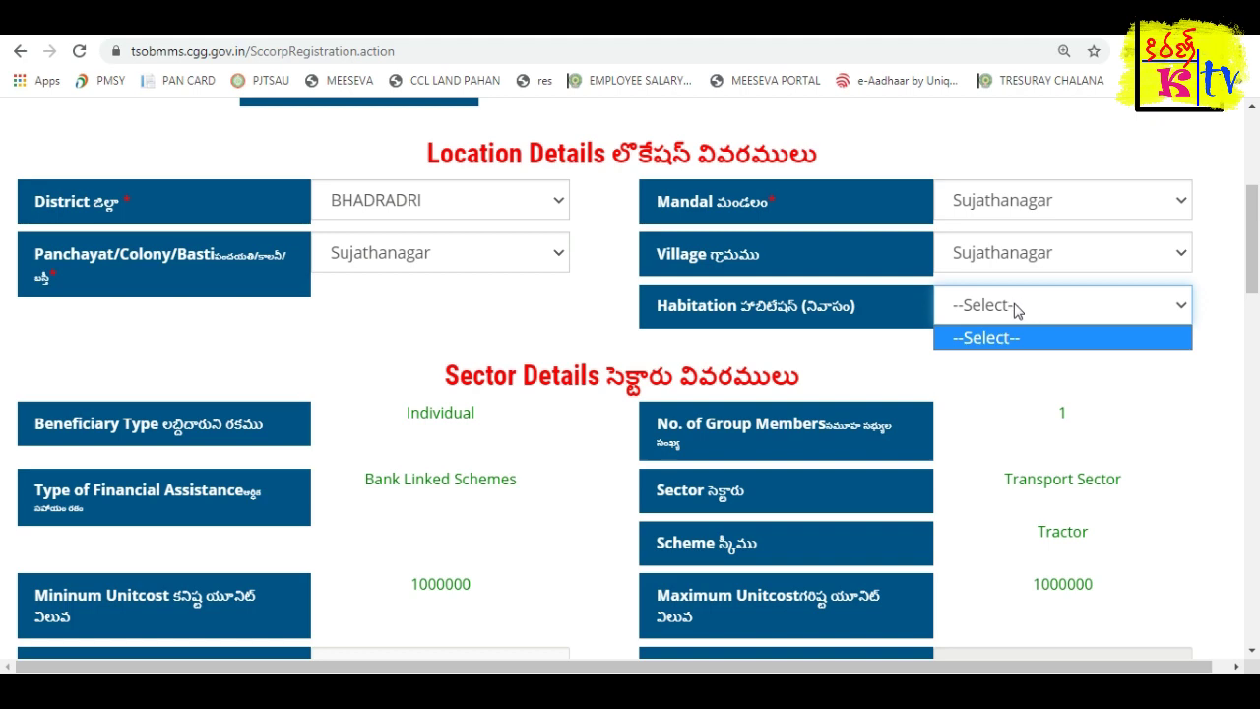
click(832, 331)
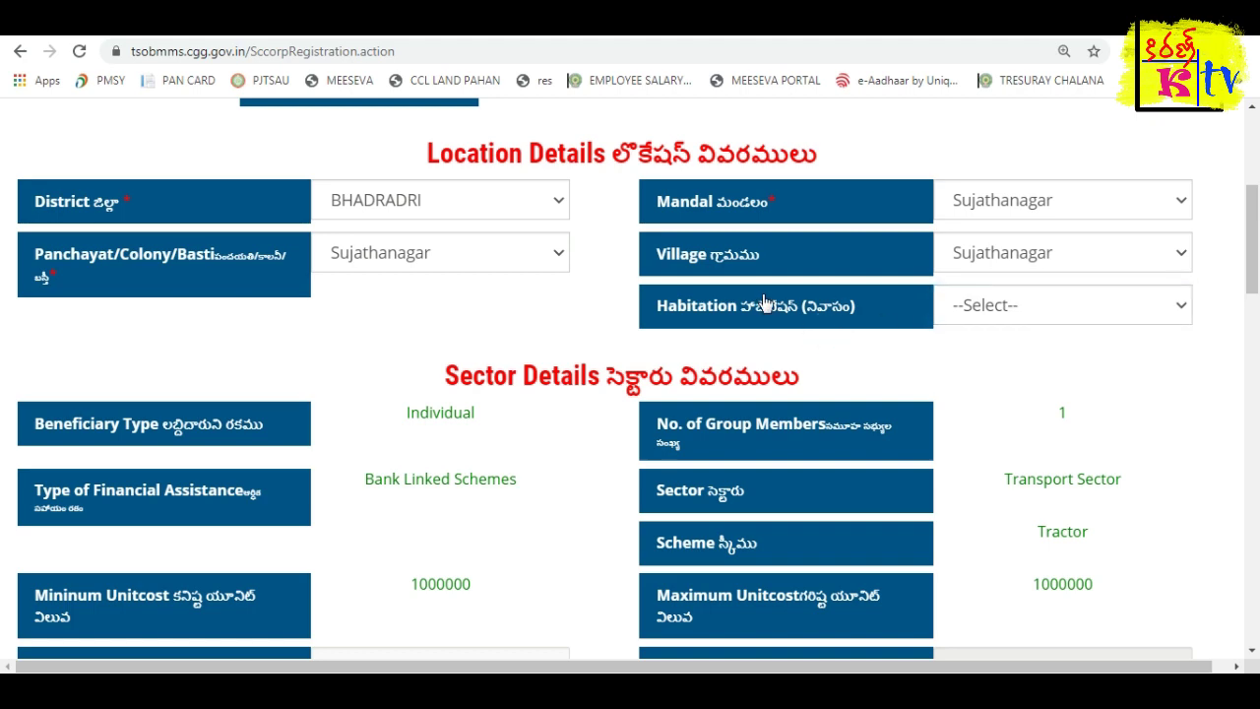
Enter unit cost 1000000 after the rejected 100000, auto-filling subsidy and bank loan 500000 each.
scroll(759, 291, down, 1)
scroll(758, 291, down, 2)
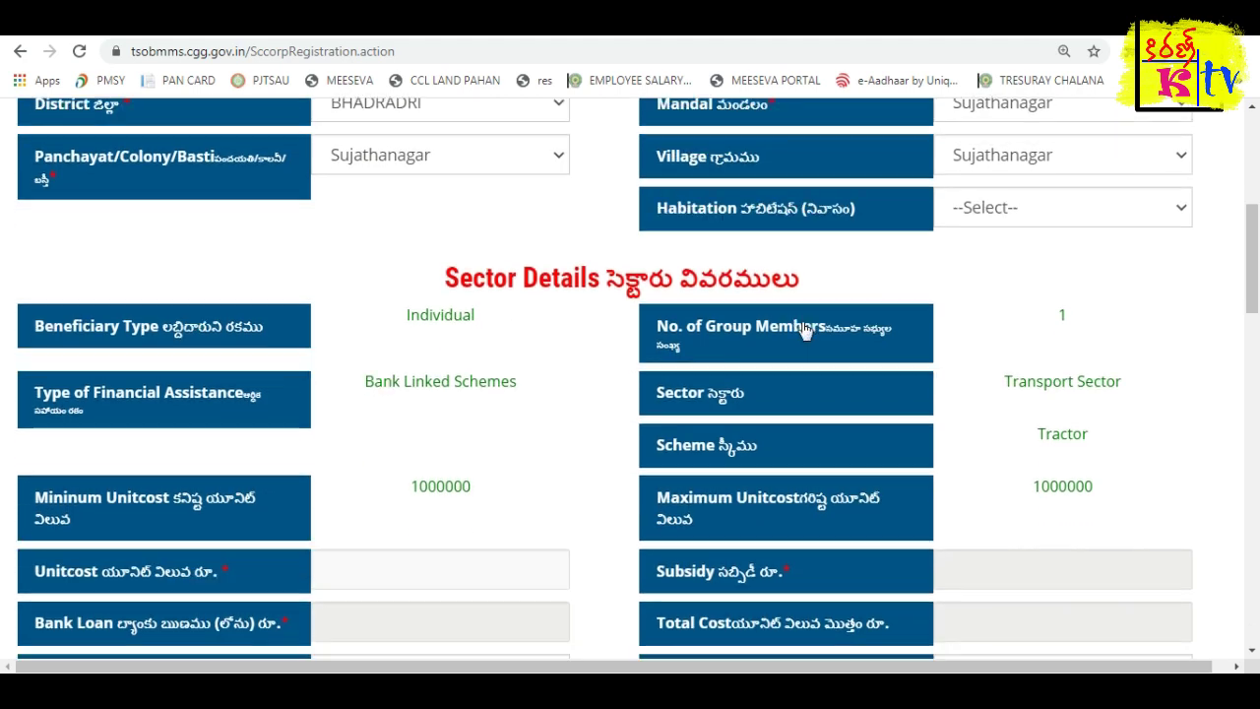
scroll(796, 324, down, 1)
click(146, 402)
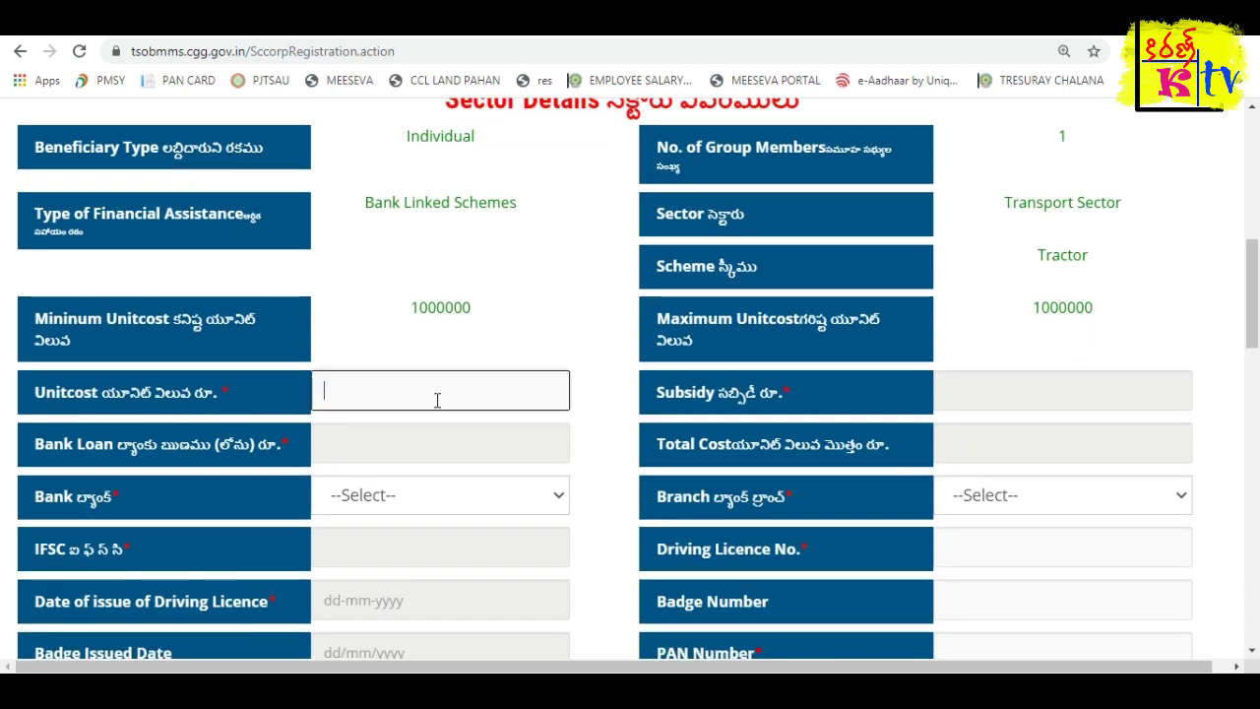
double_click(412, 307)
click(430, 390)
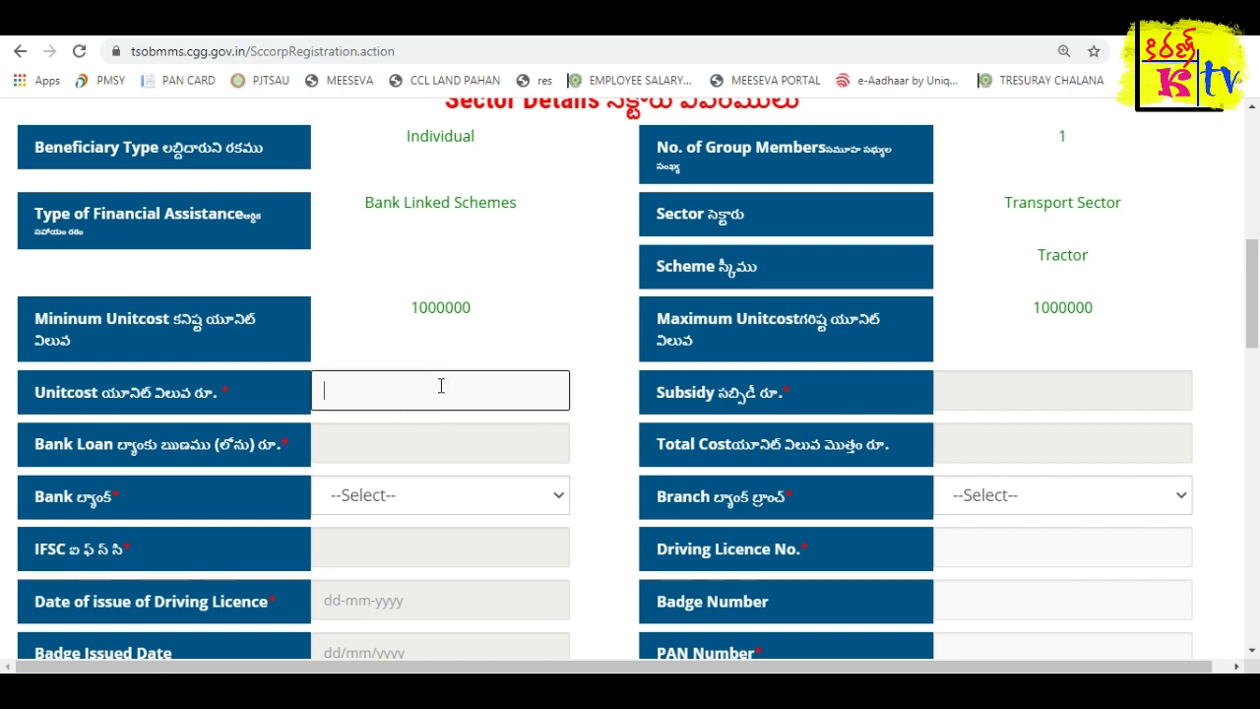
text(100000)
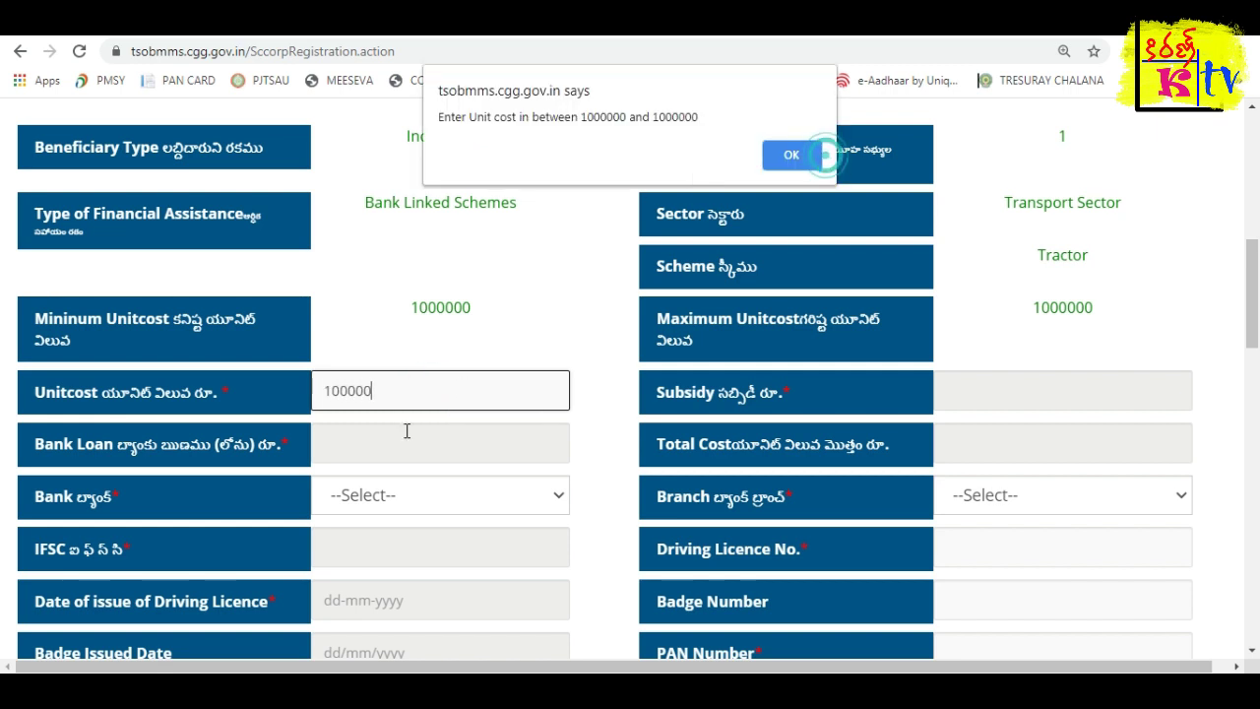
click(796, 155)
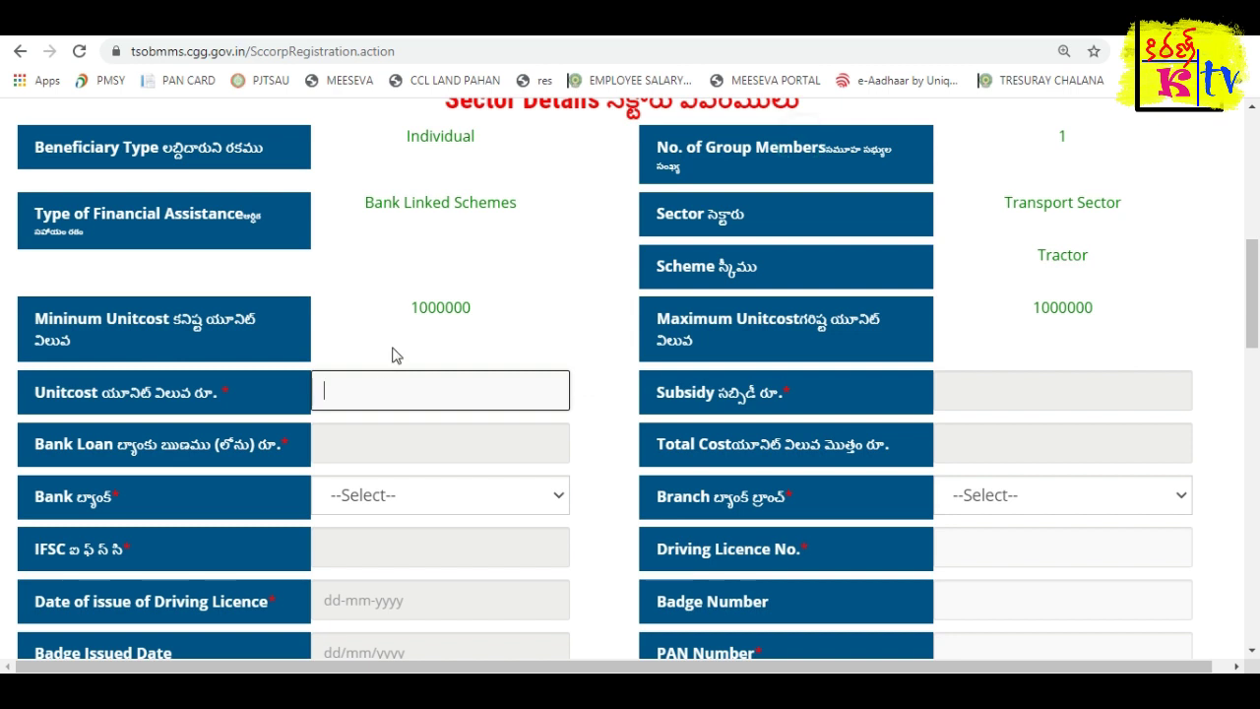
text(1000000)
key(Tab)
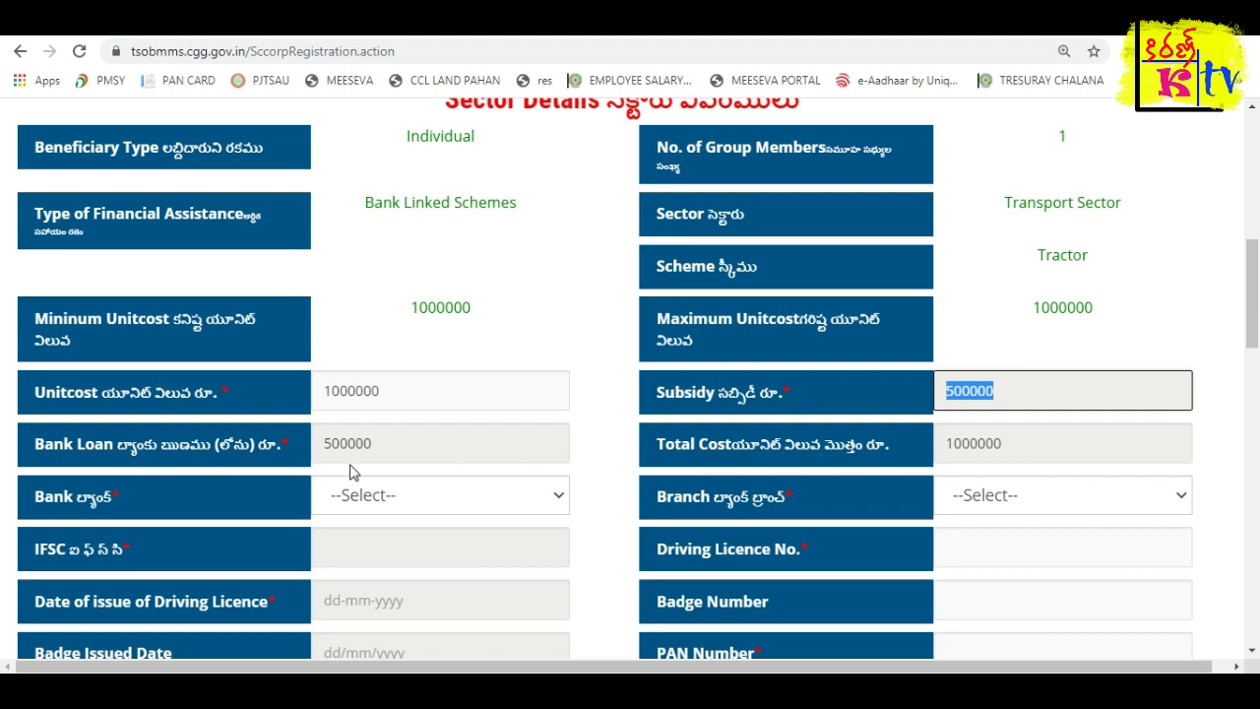
Choose bank STATE BANK OF INDIA and branch SUJATA NAGAR, KOTHAGUDEM, giving IFSC SBIN0021835.
scroll(315, 450, down, 1)
click(598, 402)
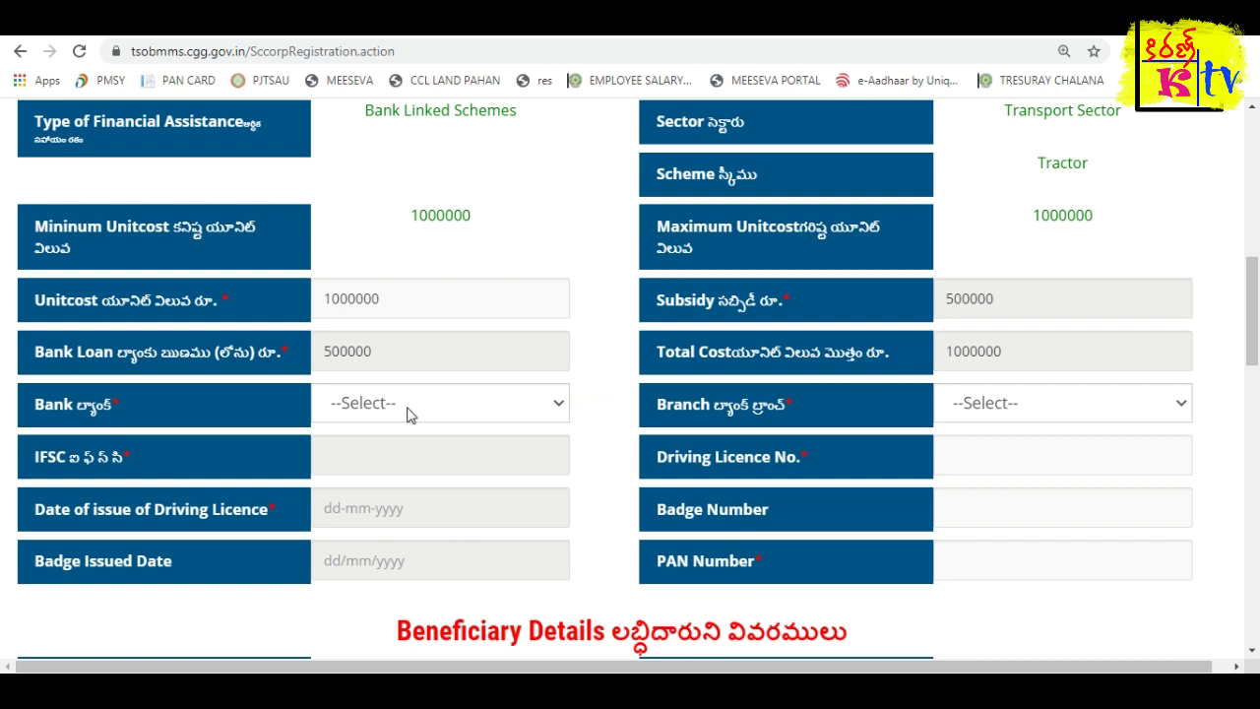
click(410, 412)
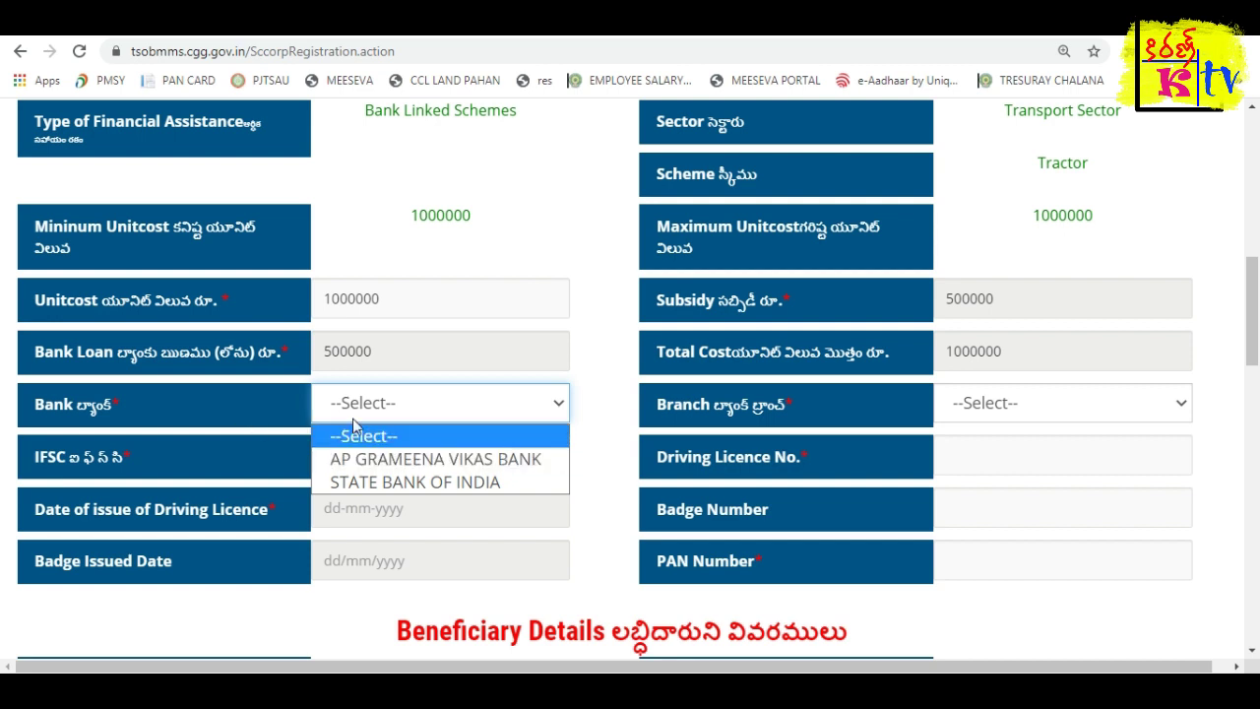
click(461, 484)
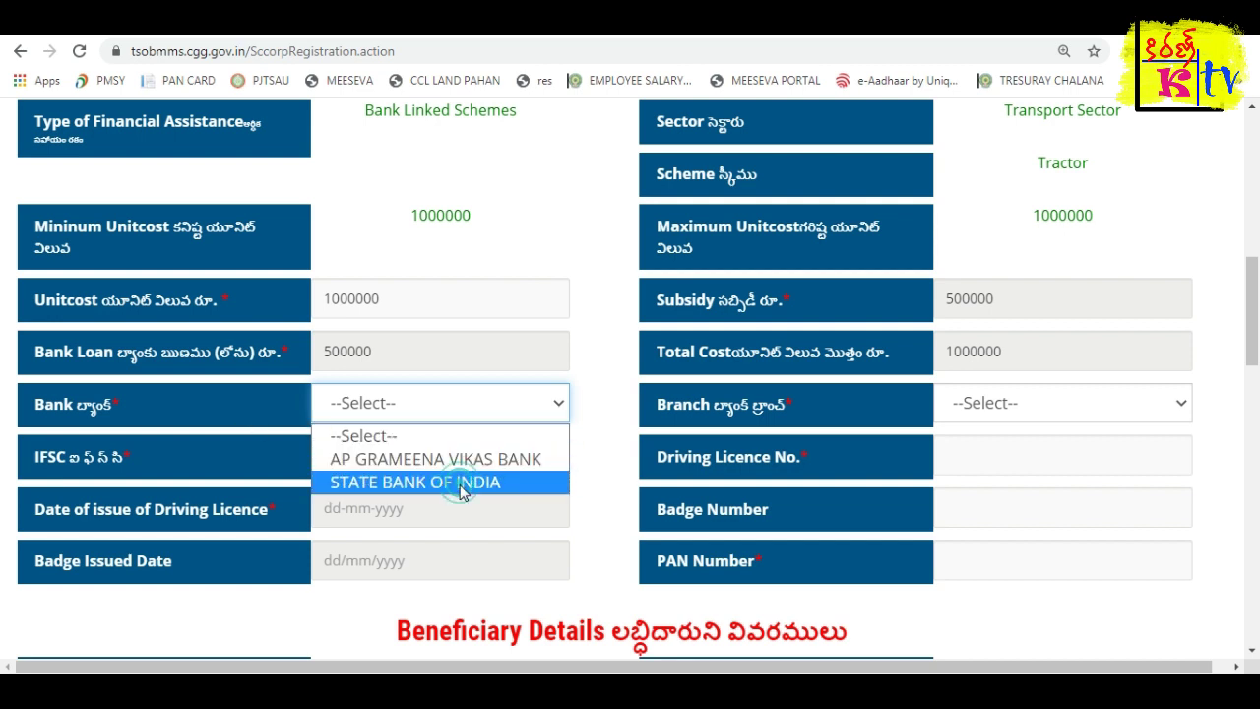
click(1008, 408)
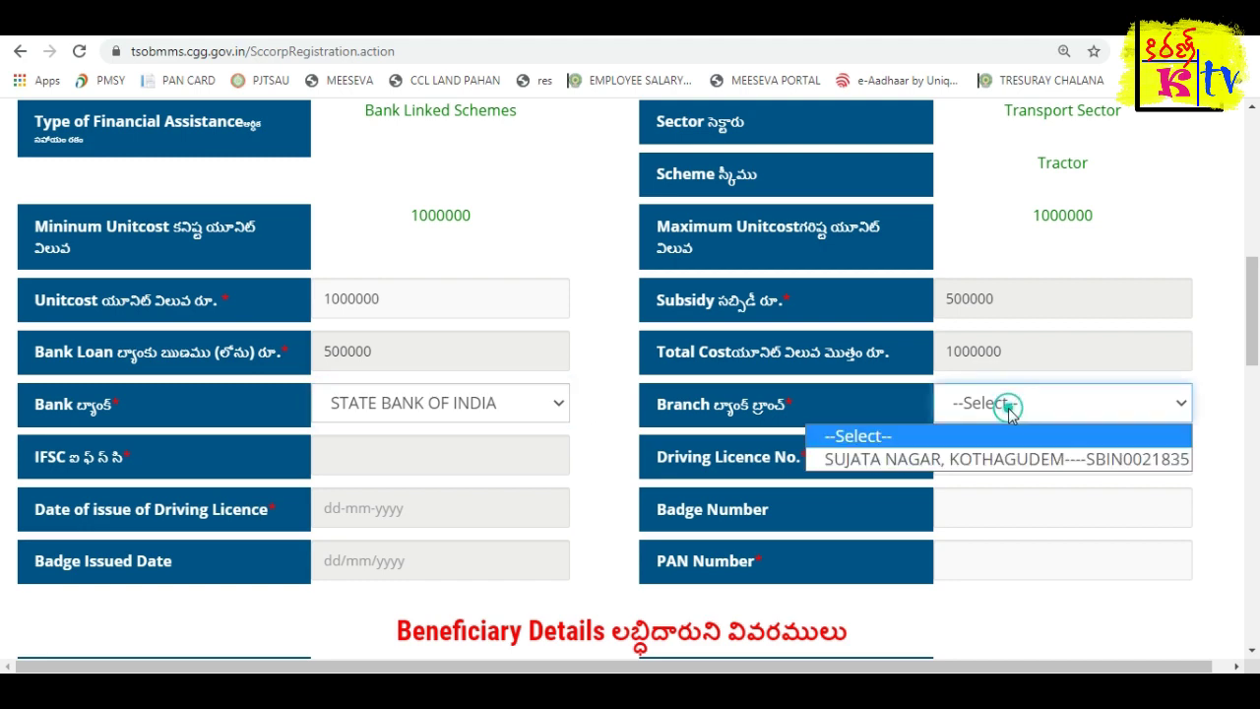
click(981, 461)
scroll(610, 423, down, 1)
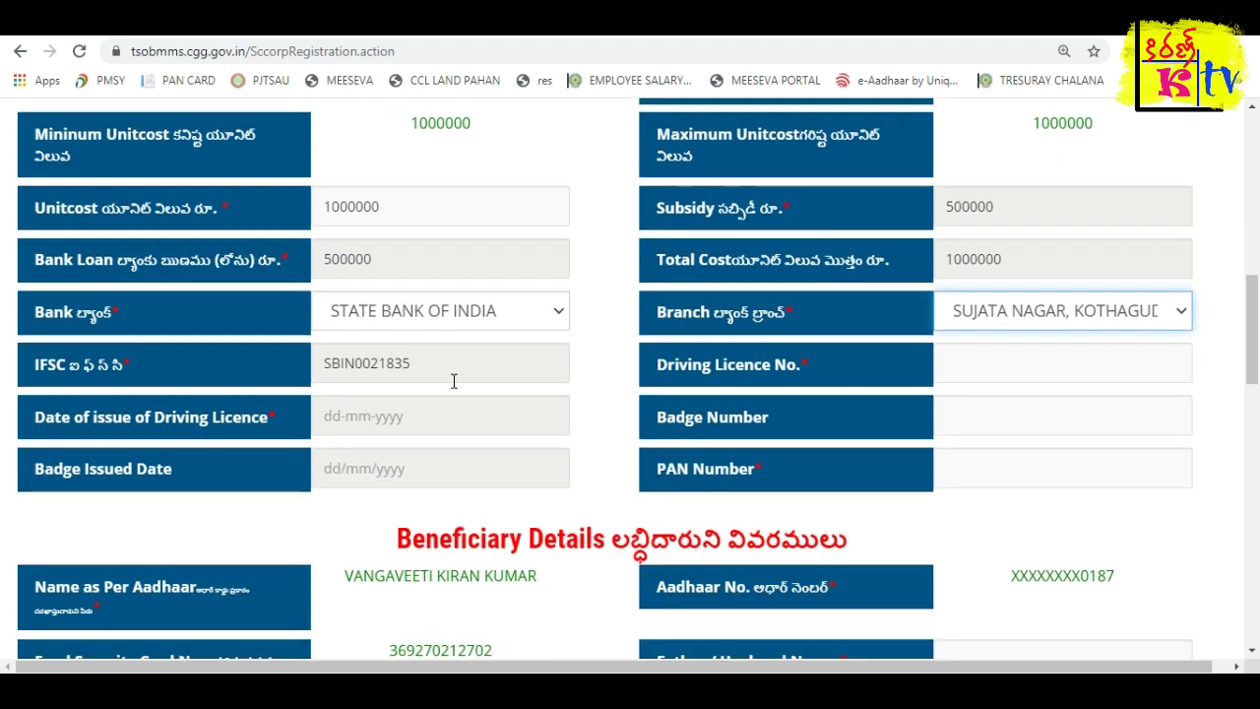
drag(448, 376, 309, 366)
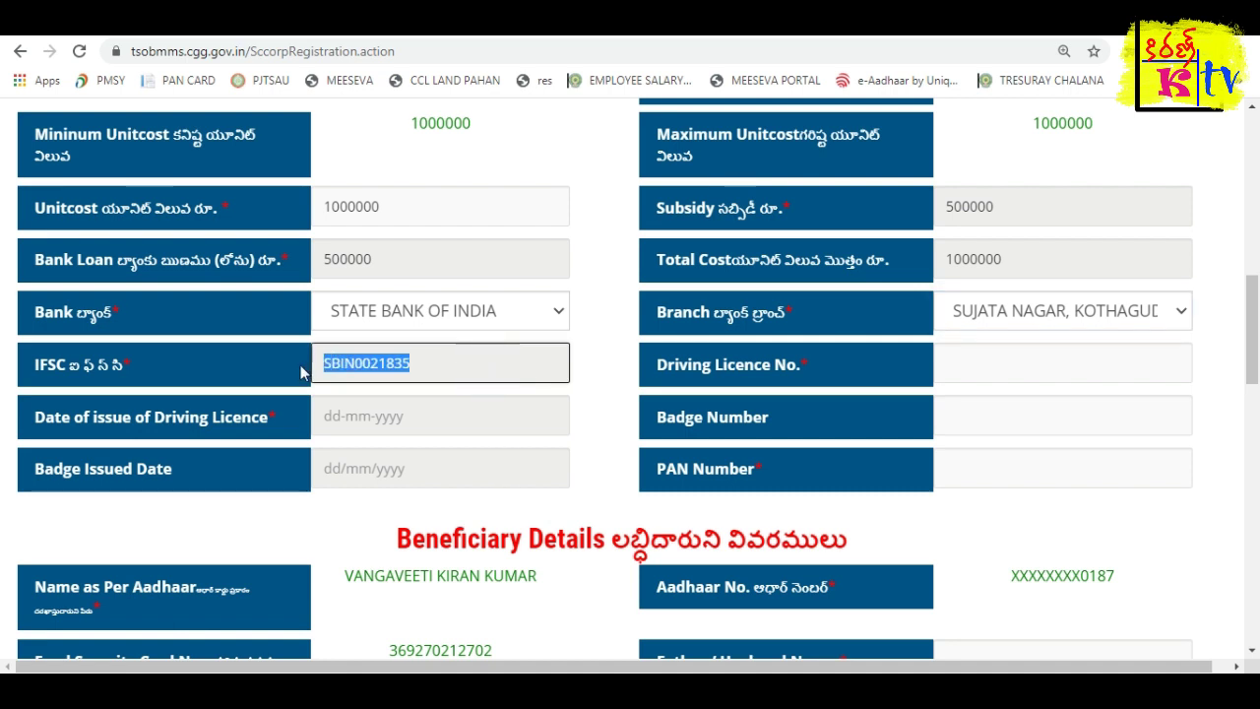
click(1004, 362)
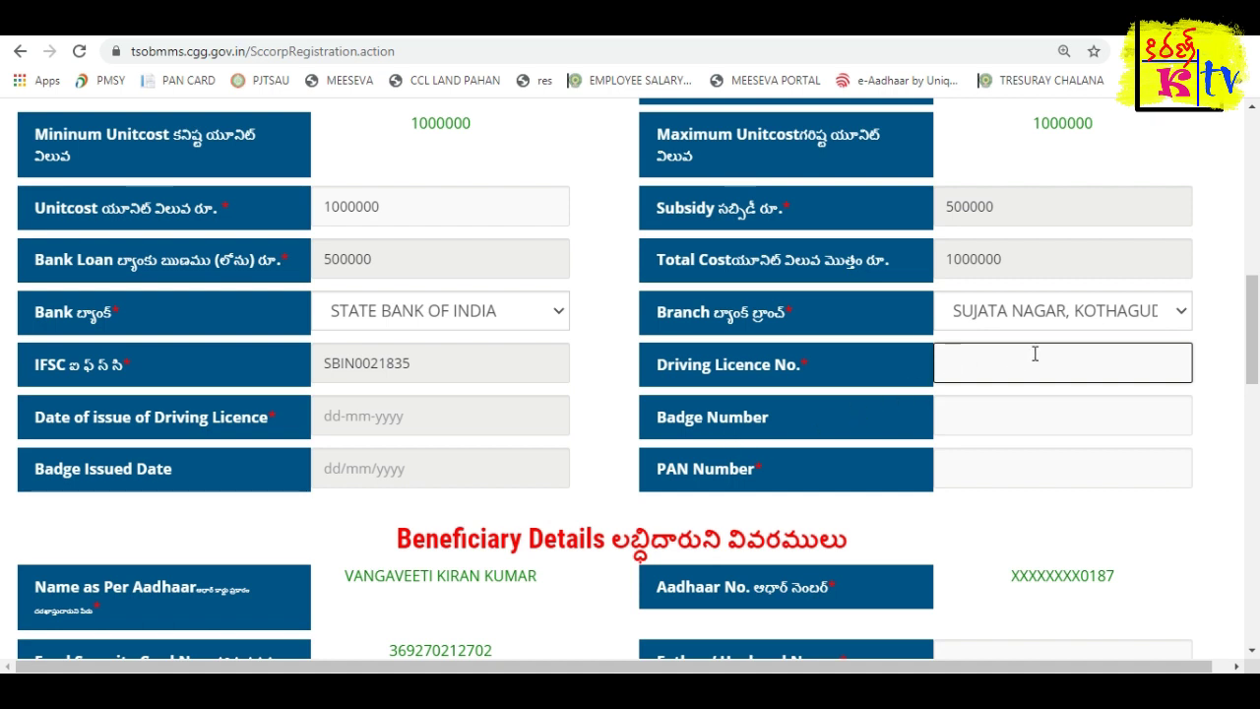
Paste the driving licence number into the Driving Licence No. field.
scroll(539, 433, up, 1)
click(999, 414)
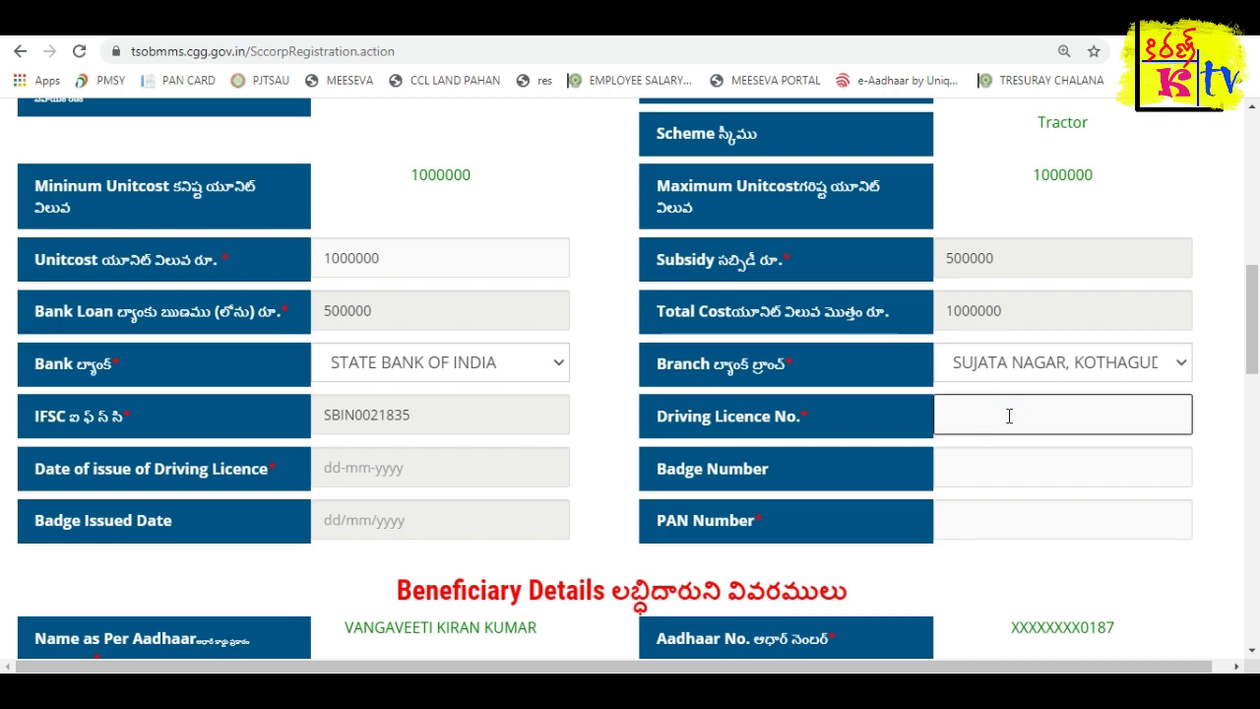
key(ctrl+v)
key(Tab)
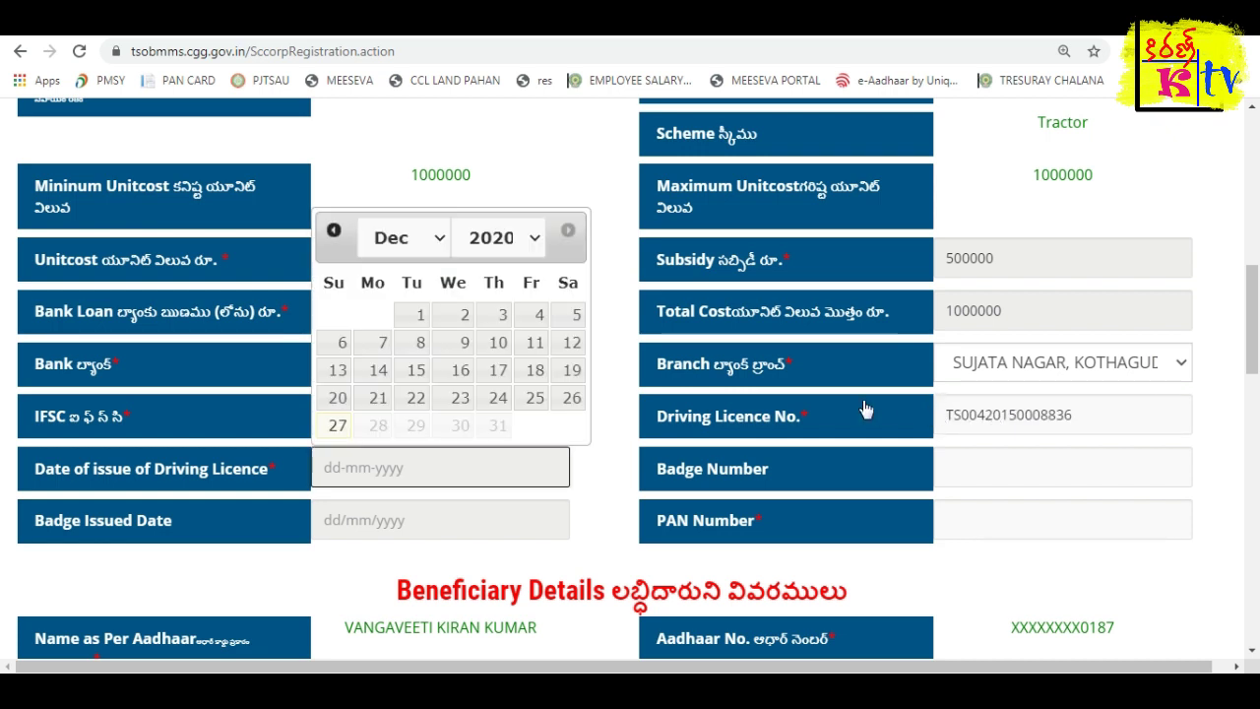
Set the licence issue-date calendar to the year 2015.
click(482, 241)
scroll(490, 492, up, 1)
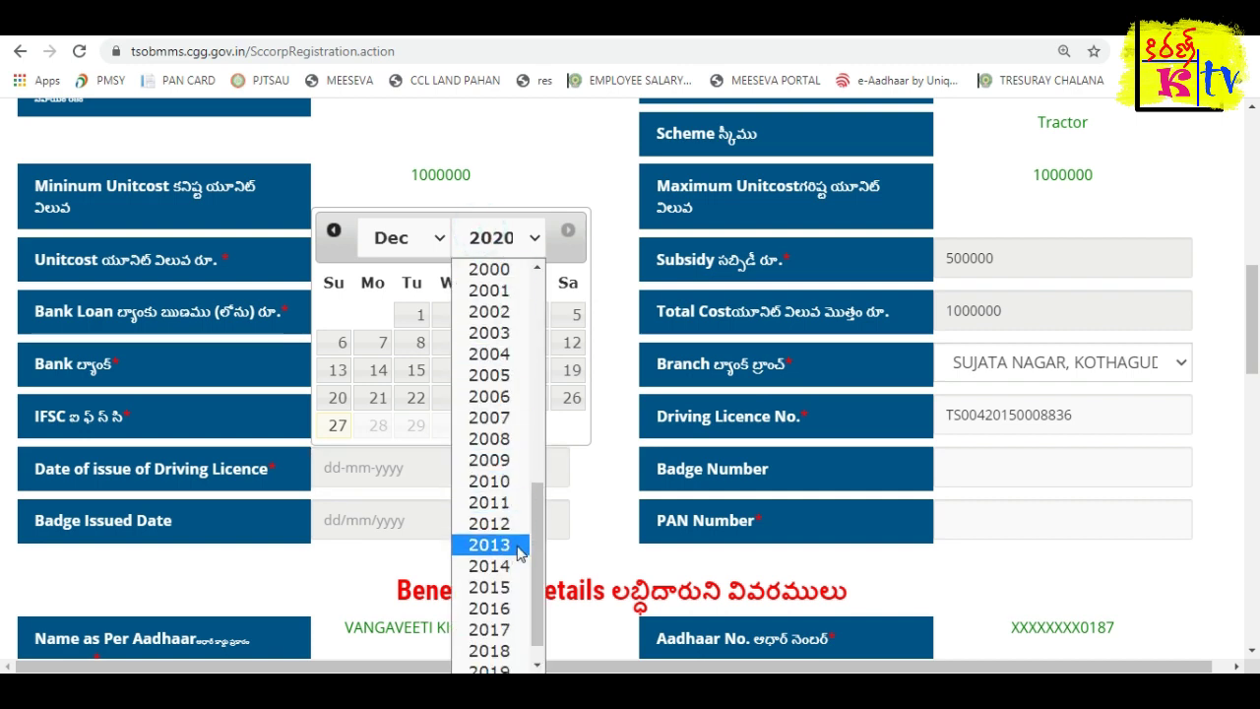
click(489, 586)
click(412, 238)
Set the licence issue date to 07/05/2015.
click(389, 354)
click(502, 342)
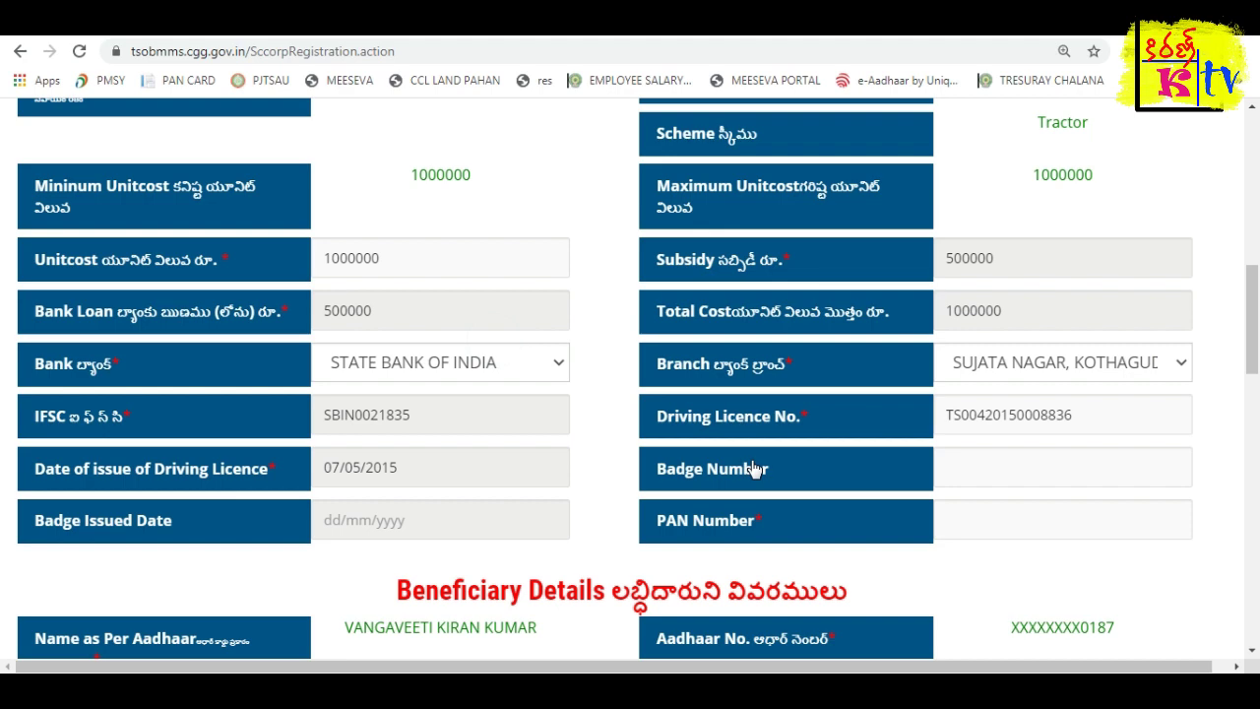
scroll(754, 470, down, 1)
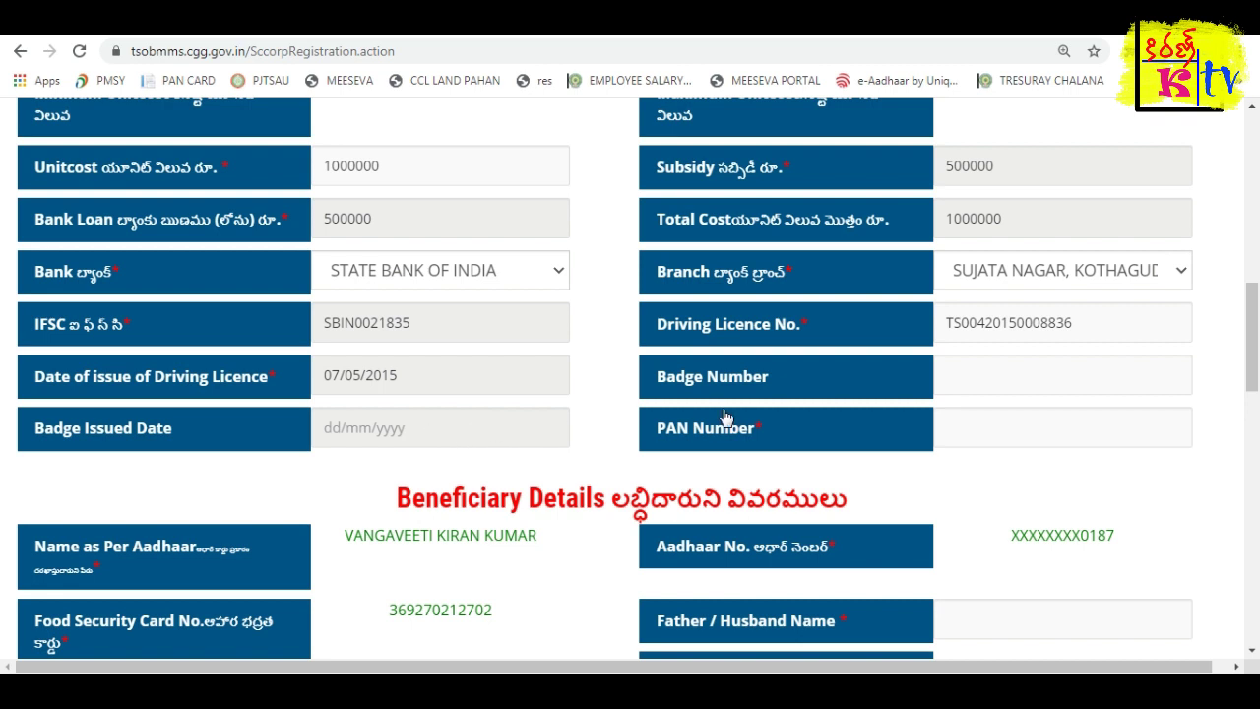
drag(77, 429, 158, 438)
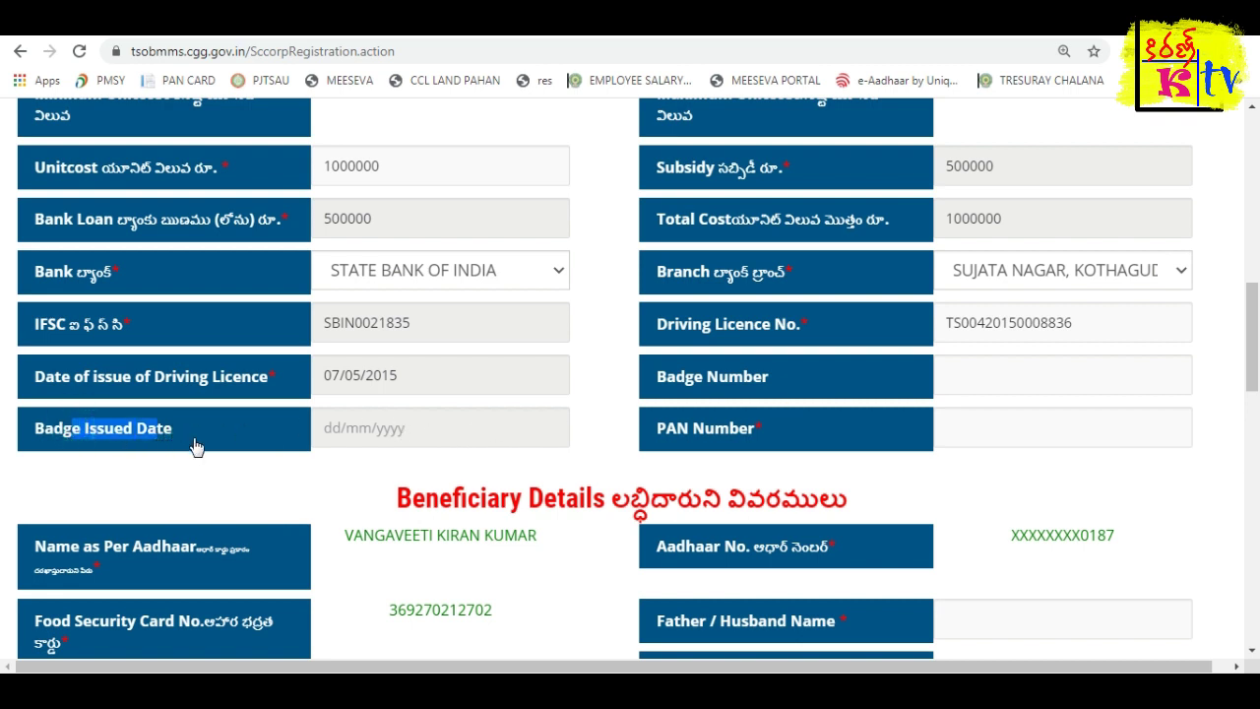
Paste the beneficiary's PAN into the PAN Number field.
click(985, 430)
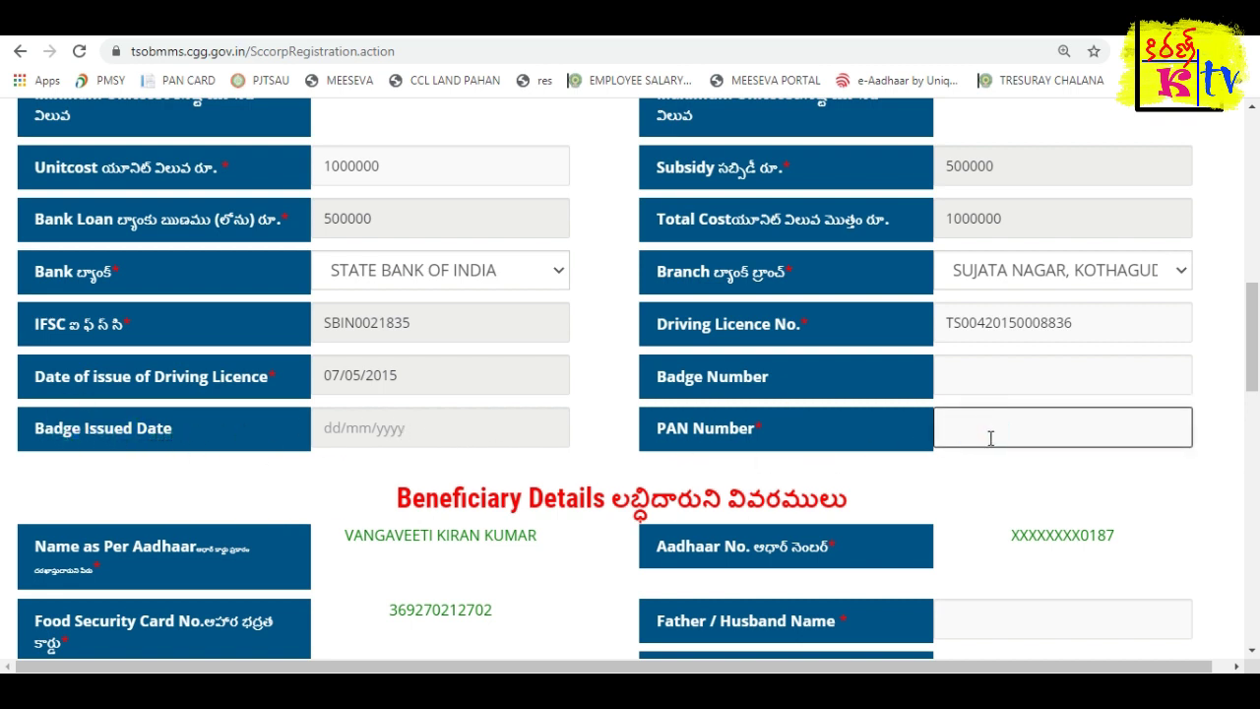
scroll(867, 429, down, 1)
key(Tab)
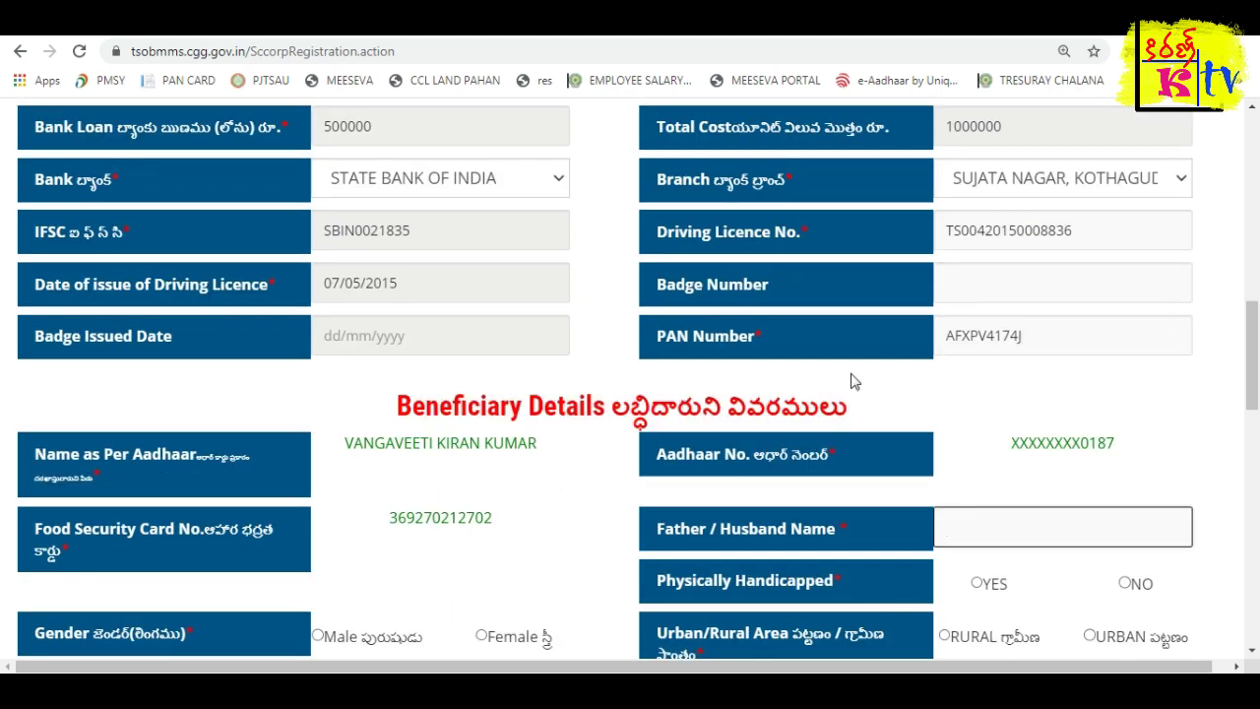
scroll(852, 382, down, 1)
scroll(778, 404, down, 1)
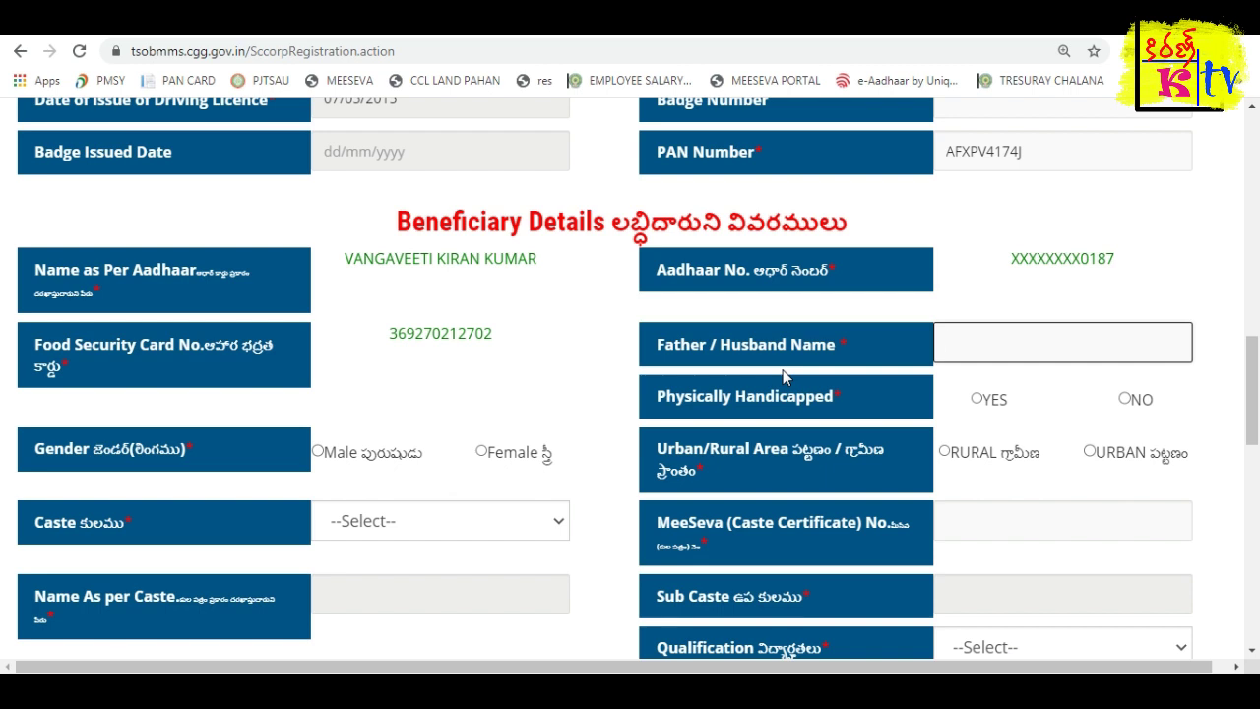
Enter the father's name and answer NO to Physically Handicapped.
text(RAMARAO)
key(Tab)
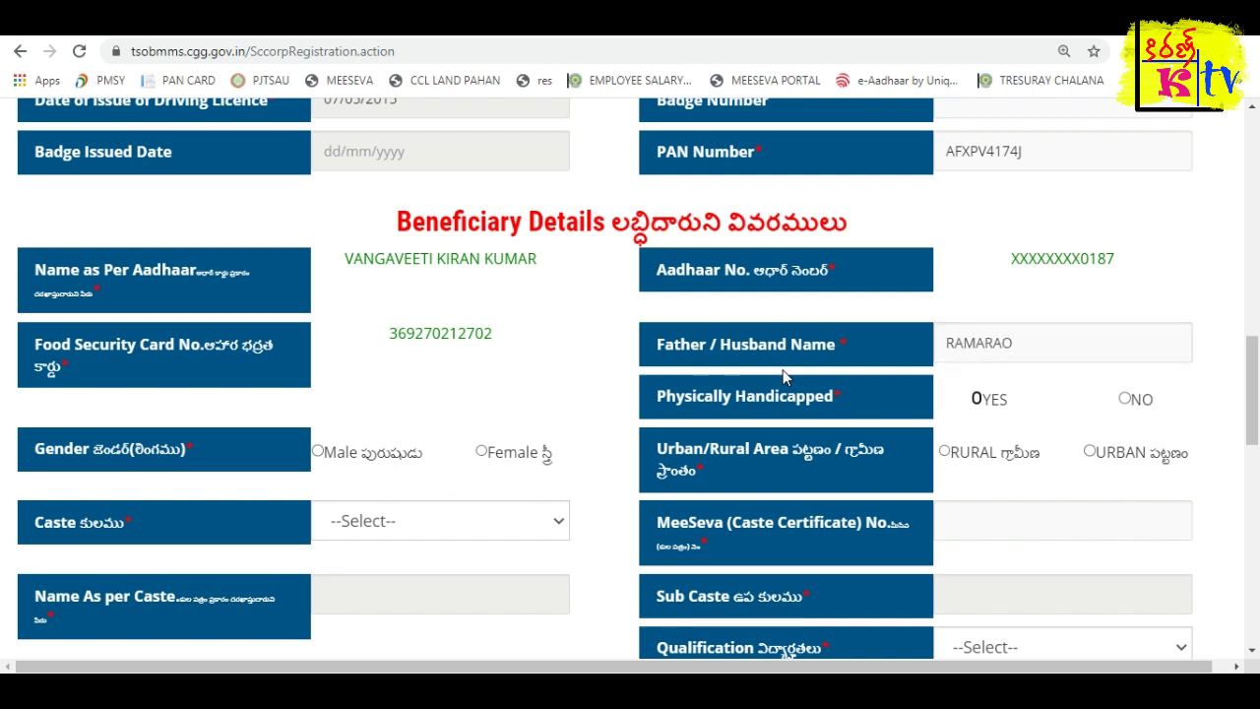
click(1125, 398)
scroll(850, 436, down, 2)
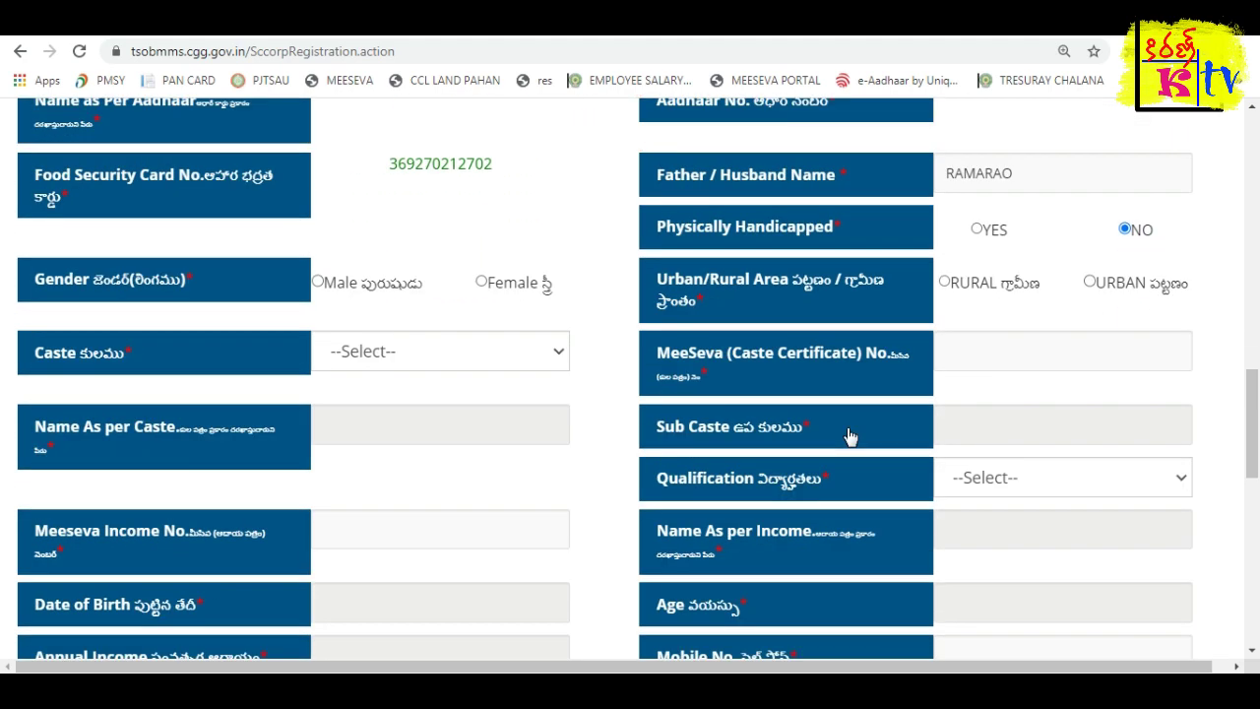
scroll(335, 325, up, 1)
Set gender to Male, area to RURAL, and caste to SC.
click(318, 359)
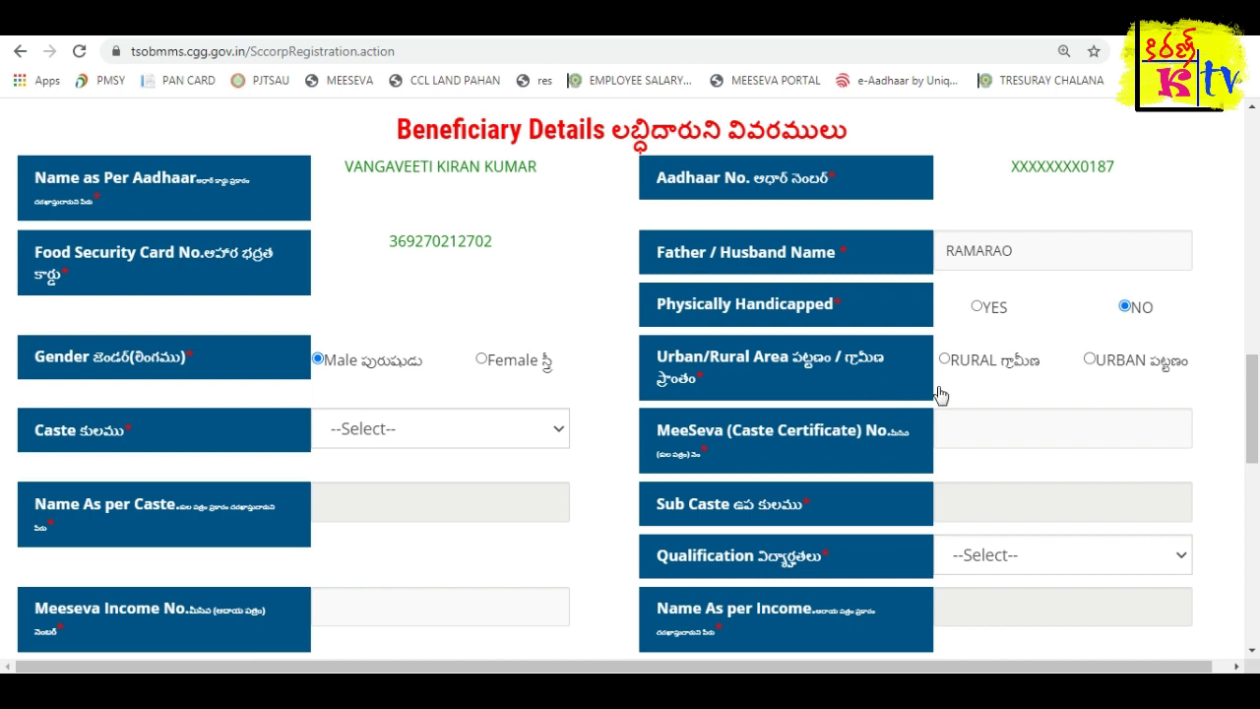
click(944, 358)
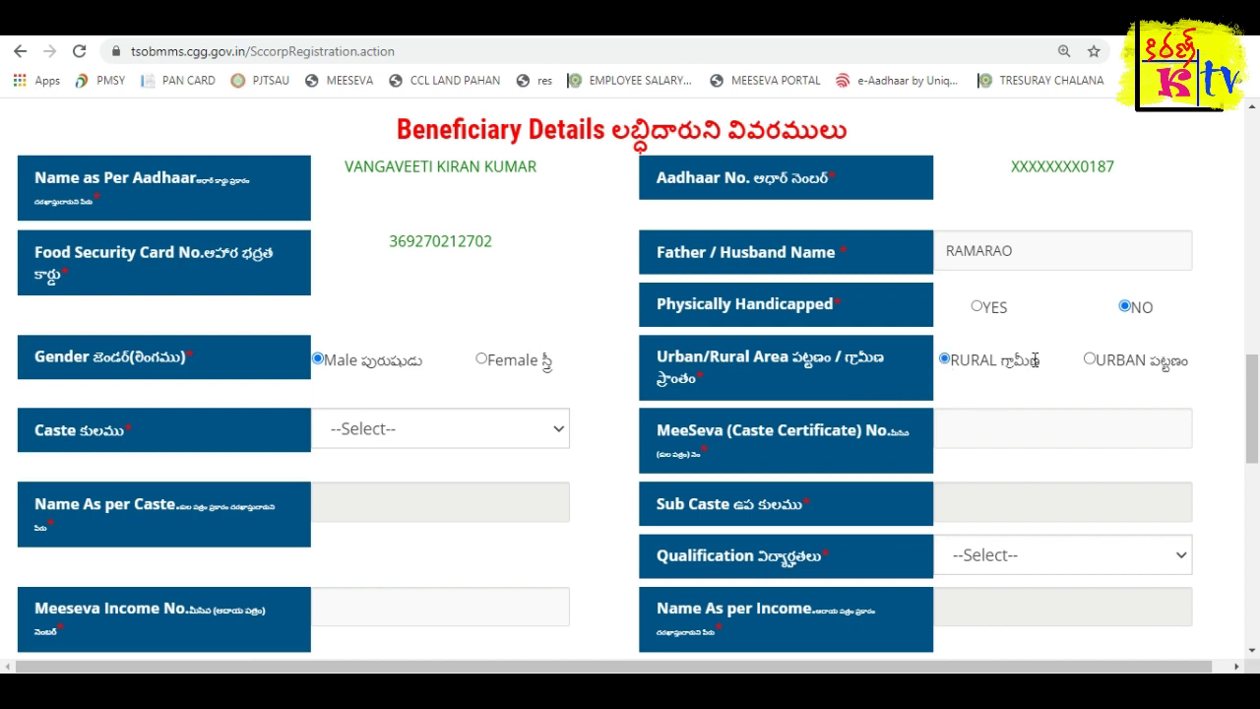
click(448, 434)
click(377, 508)
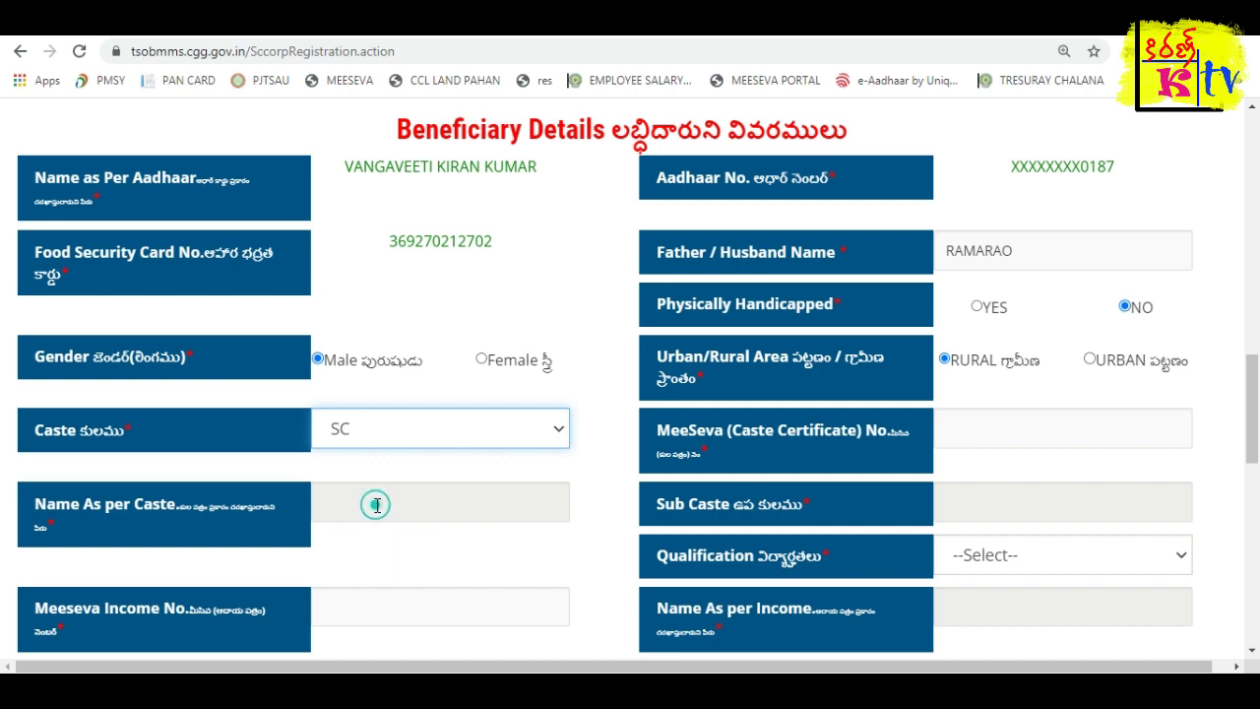
scroll(580, 484, down, 1)
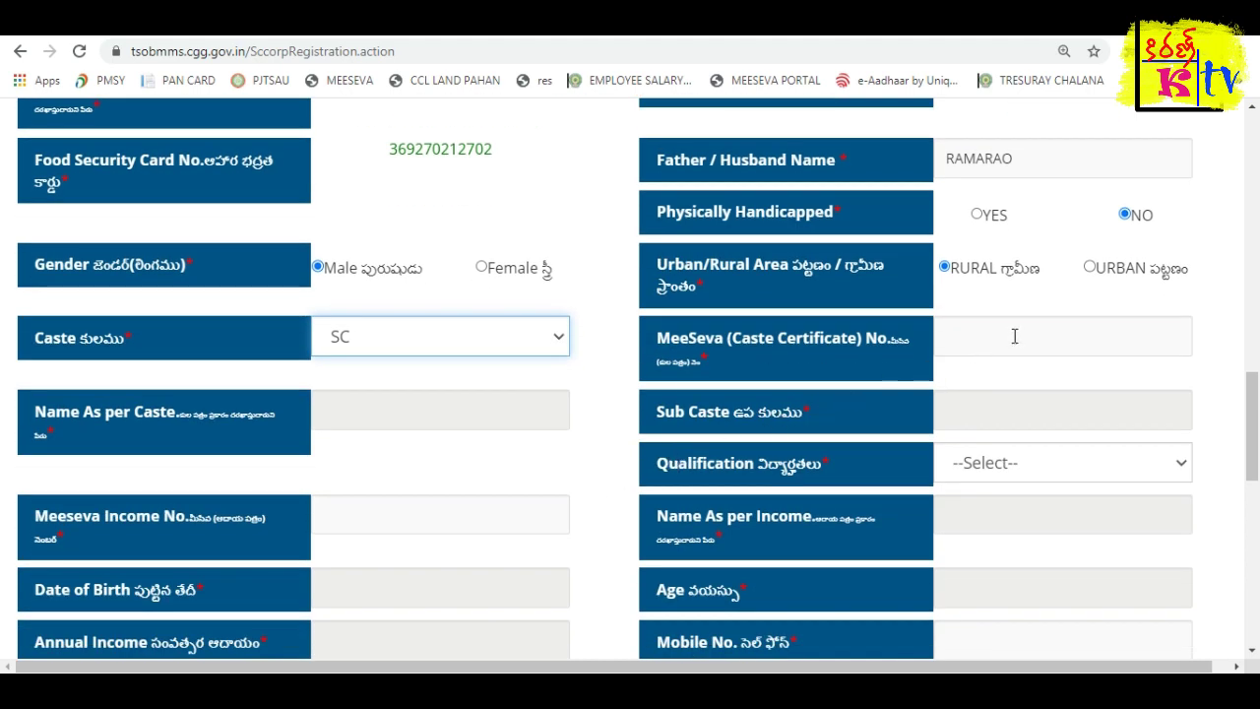
click(948, 337)
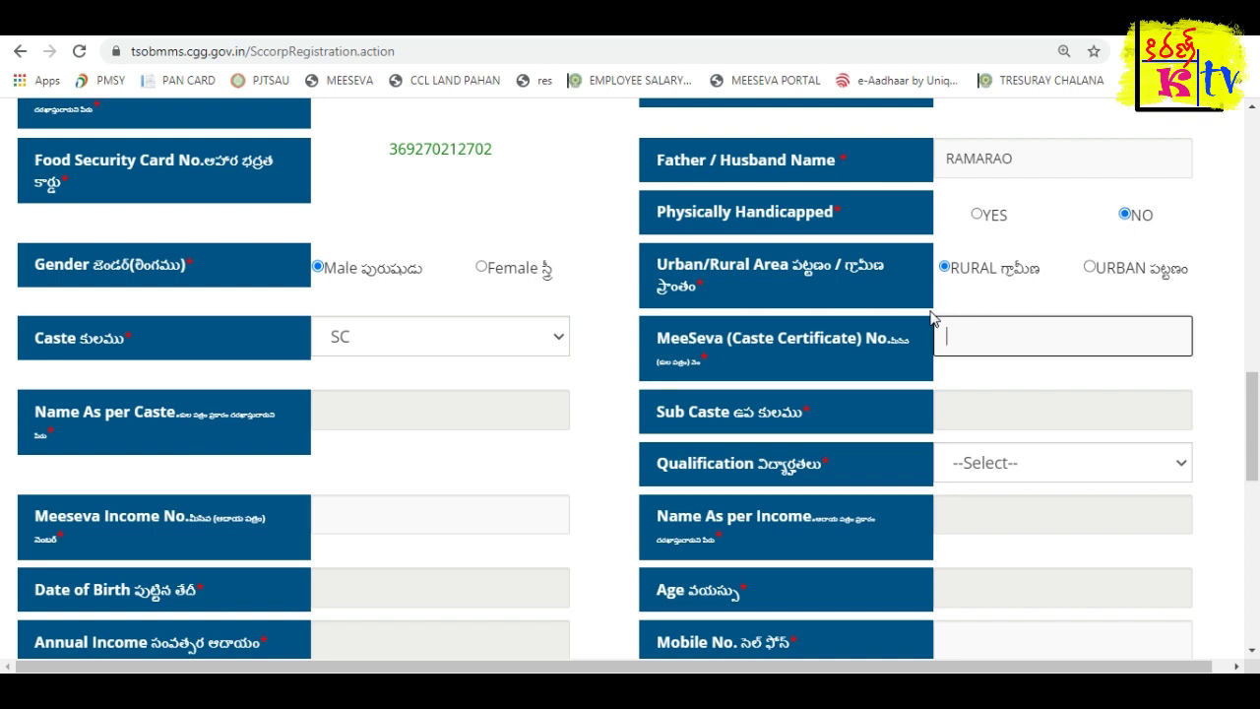
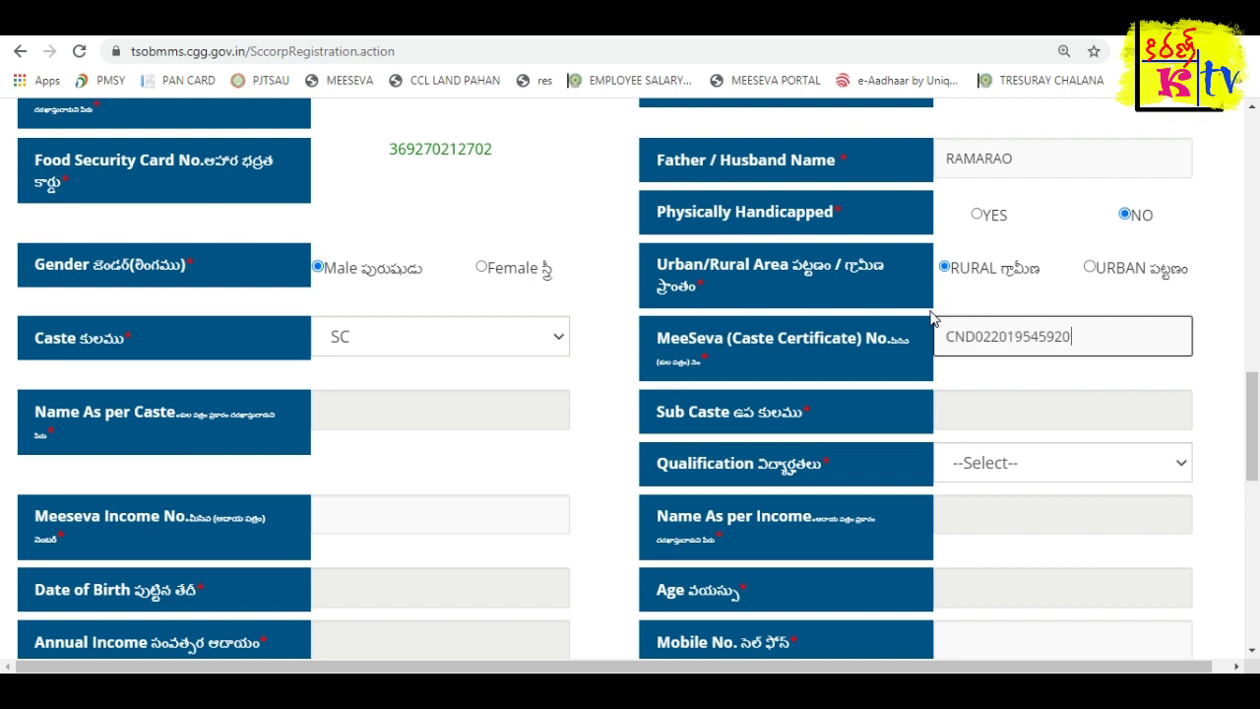
Complete the caste certificate number to fetch sub caste MADIGA (SC), and choose S.S.C Pass qualification.
key(Tab)
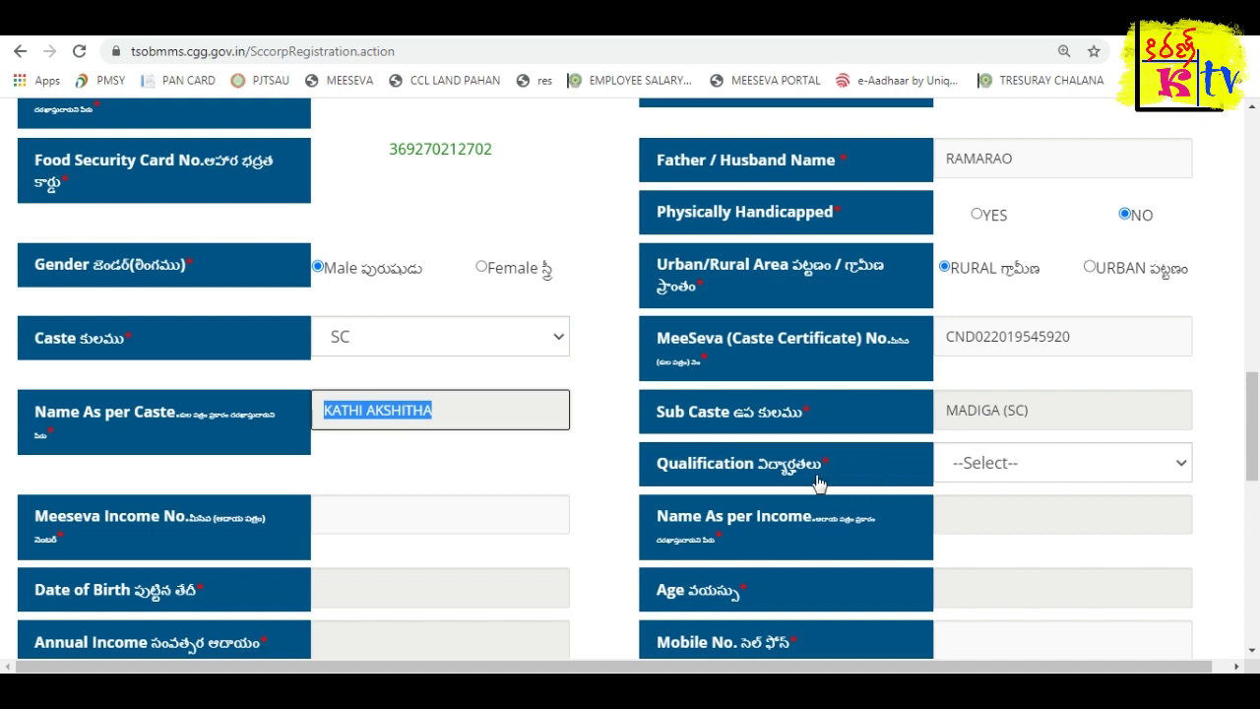
click(991, 474)
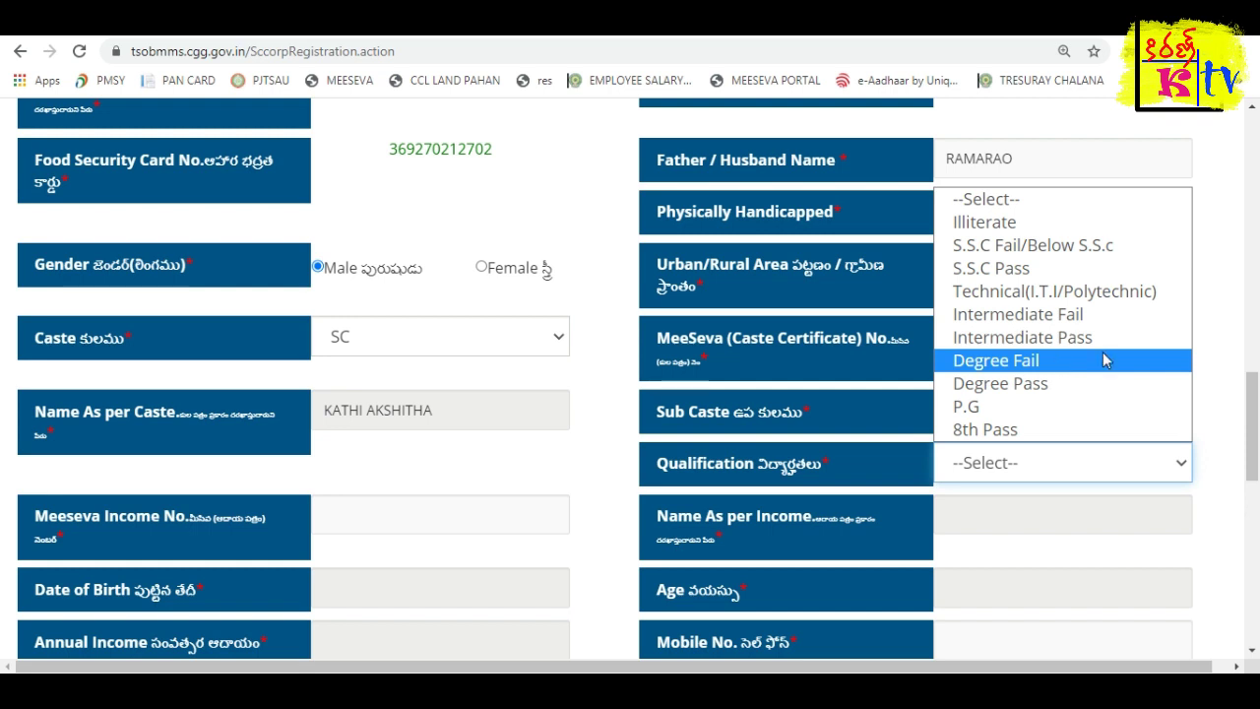
click(1059, 269)
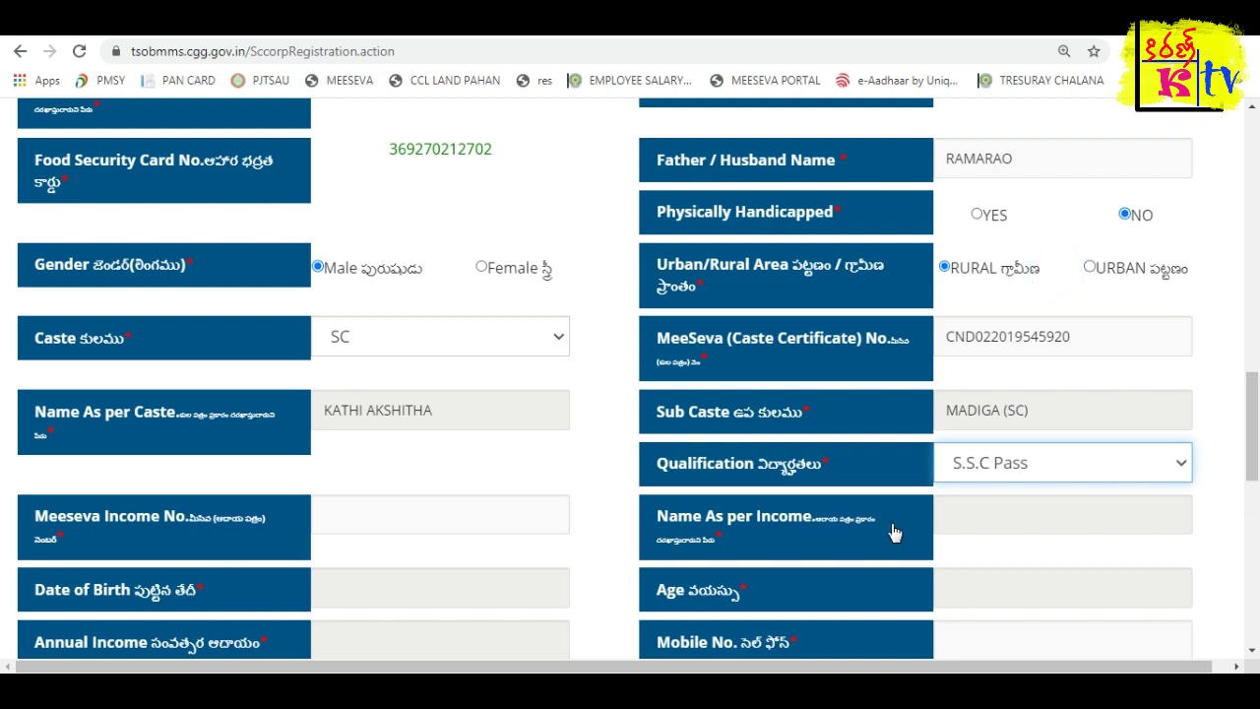
scroll(894, 533, down, 1)
click(402, 417)
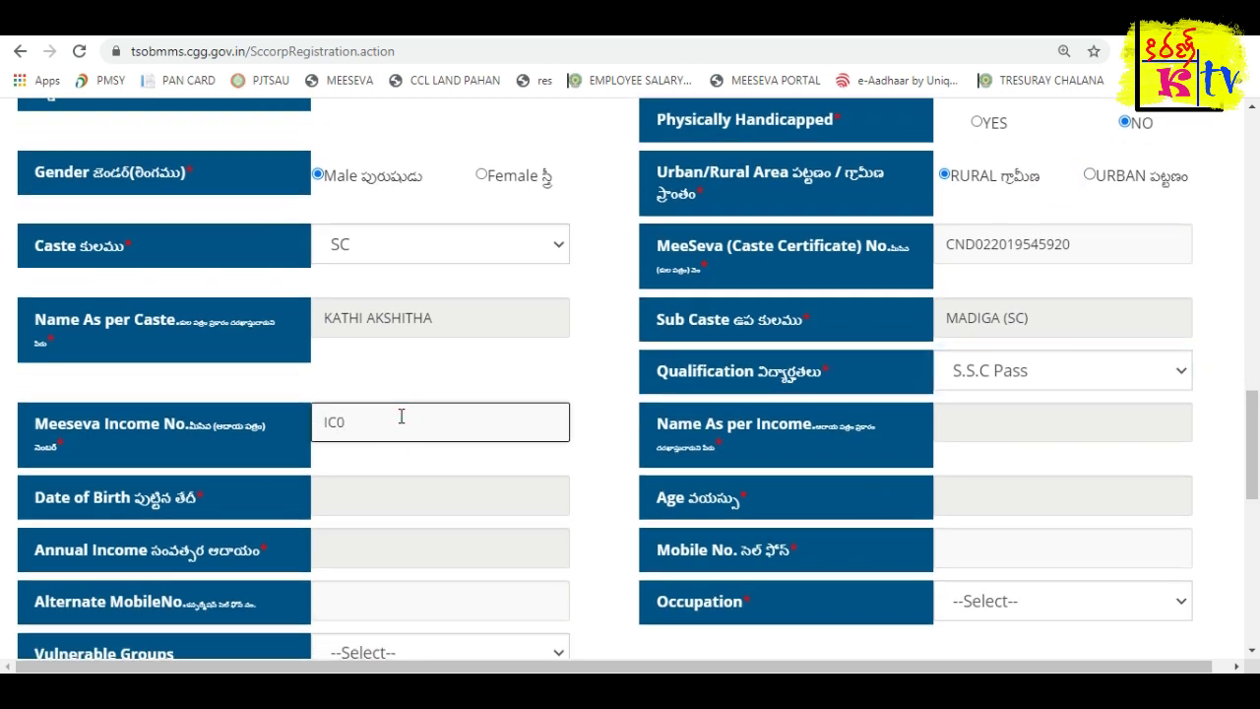
Enter the income certificate number to fetch income details, then the beneficiary's mobile number.
key(Tab)
scroll(817, 422, down, 1)
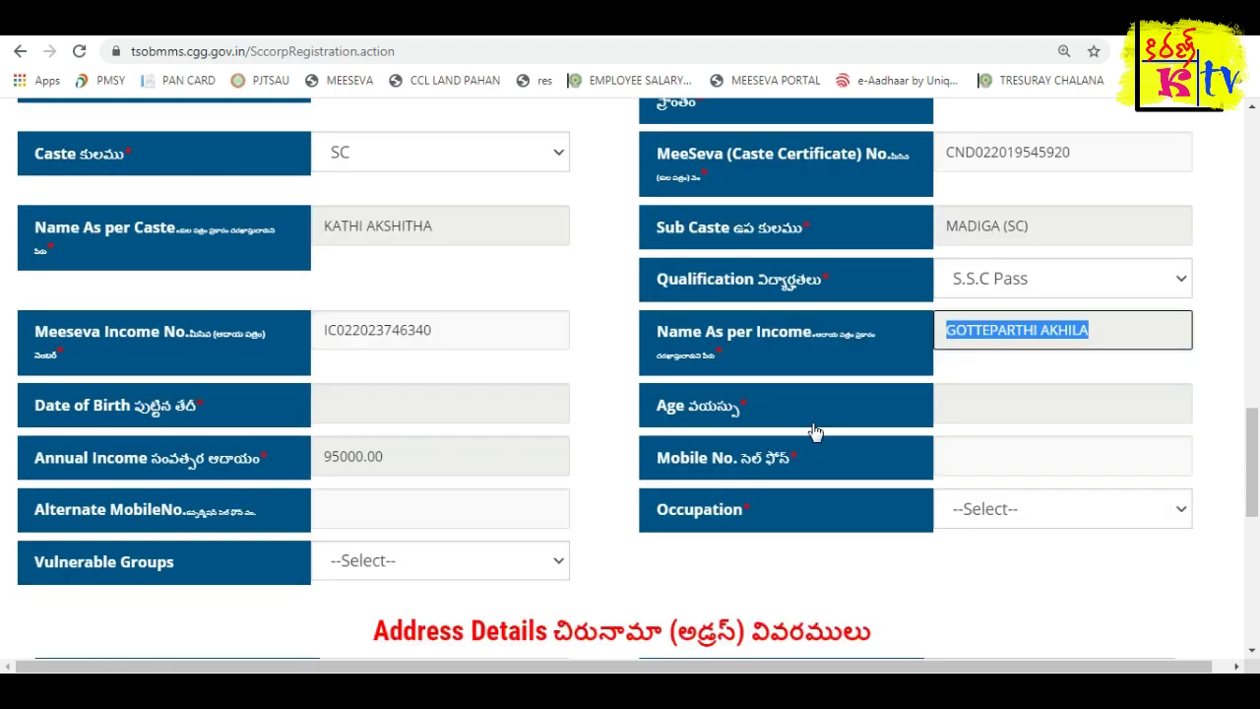
click(979, 460)
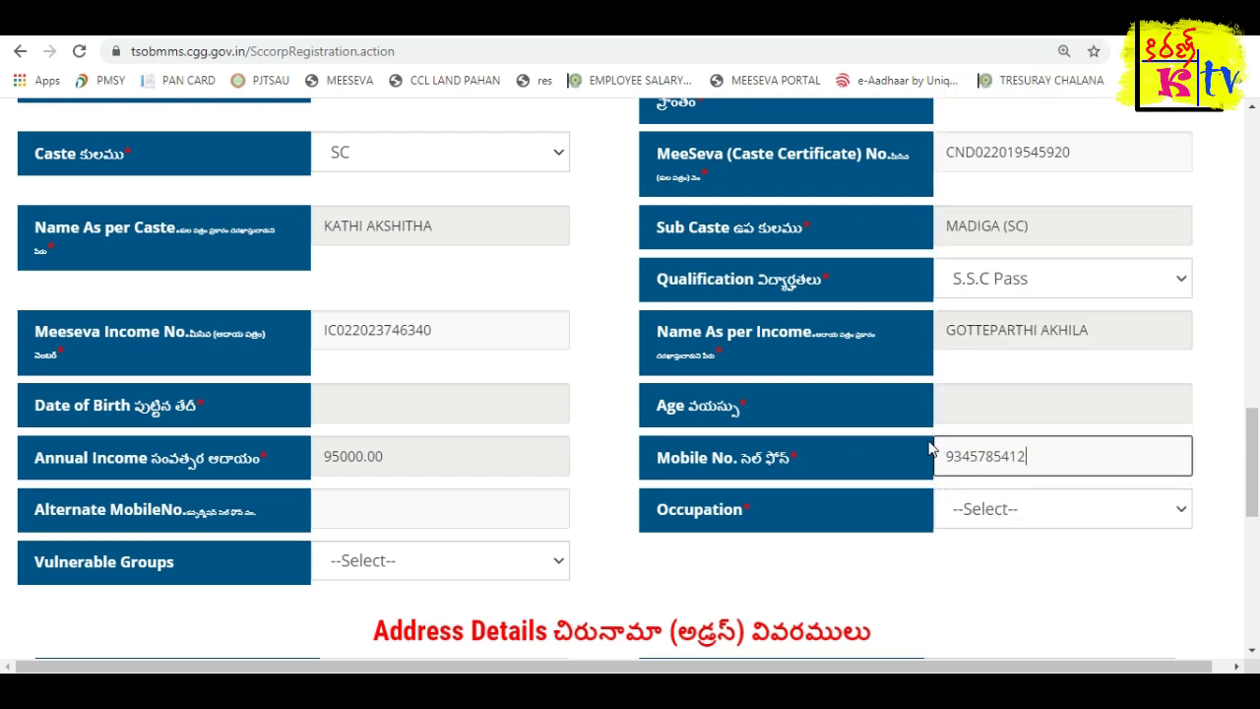
key(Tab)
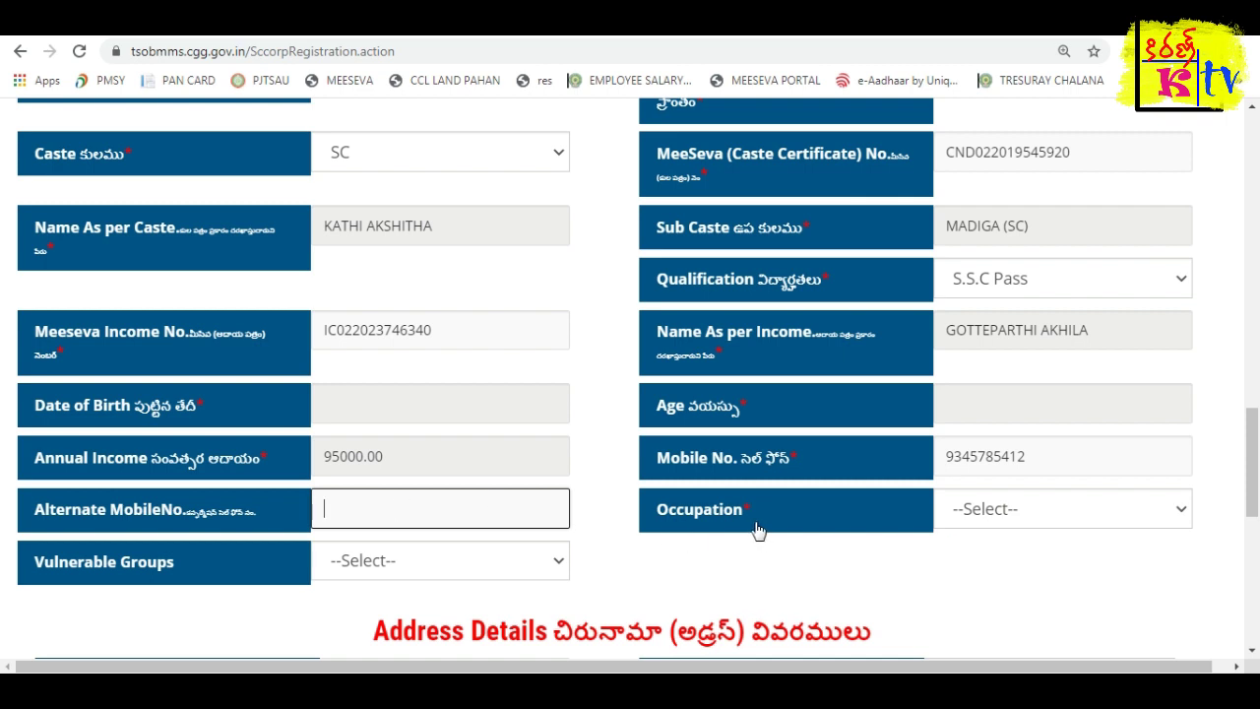
Set occupation to Agriculture Labour and vulnerable group to Others.
scroll(966, 531, down, 2)
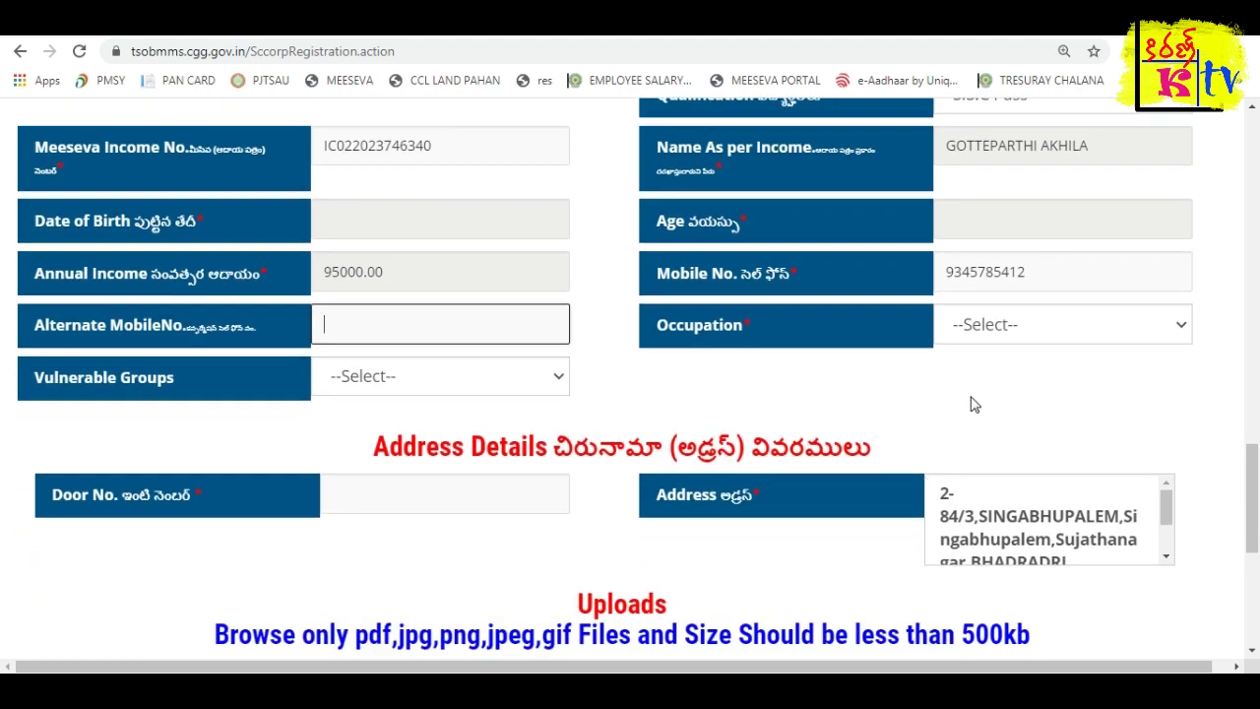
click(988, 328)
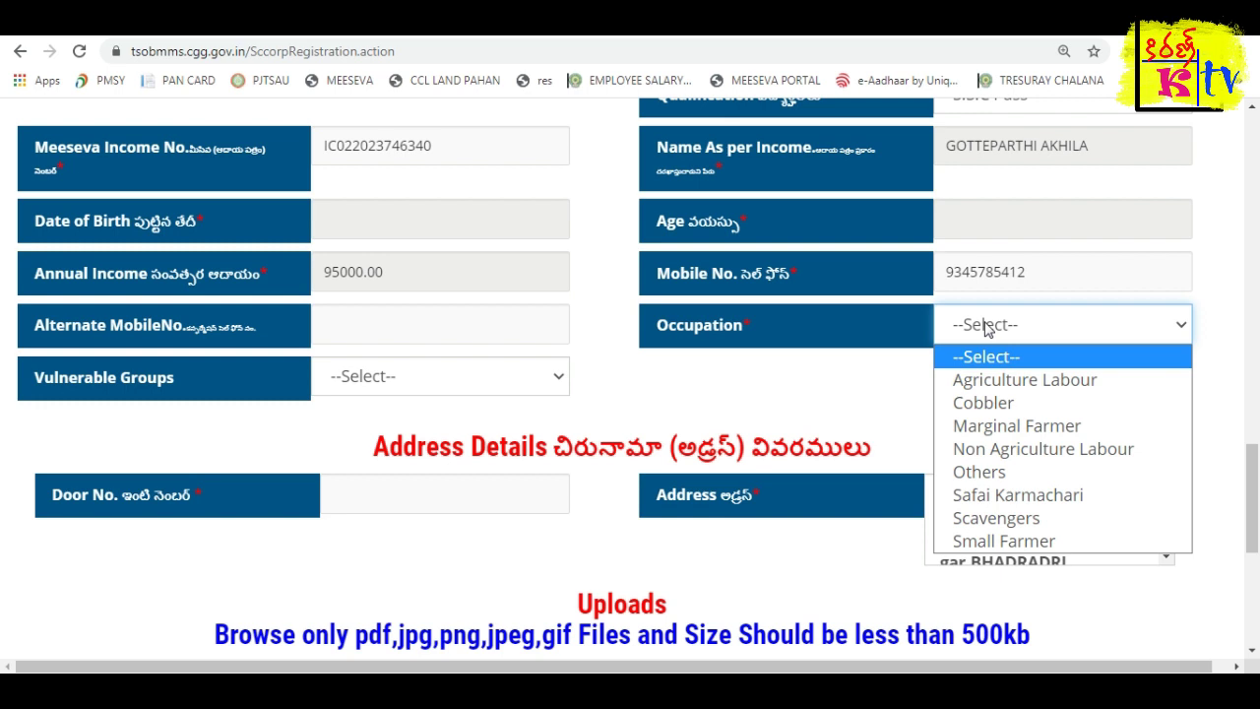
click(1044, 382)
click(71, 399)
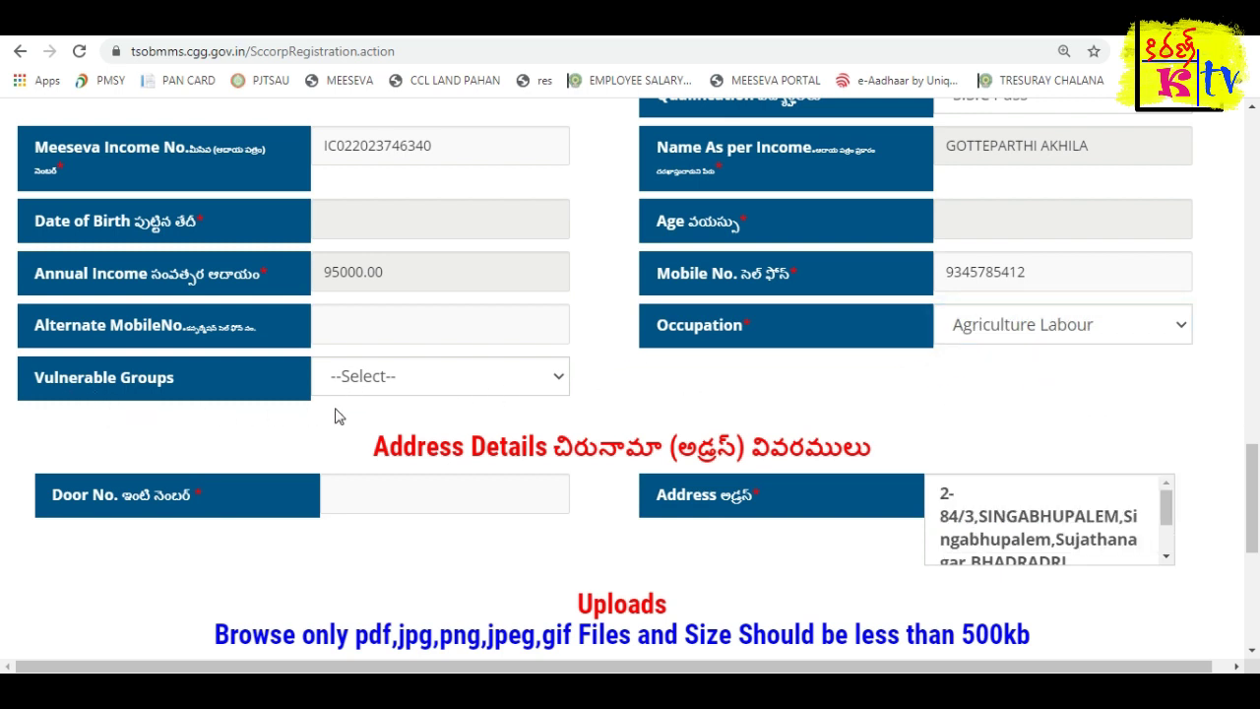
click(386, 392)
click(357, 251)
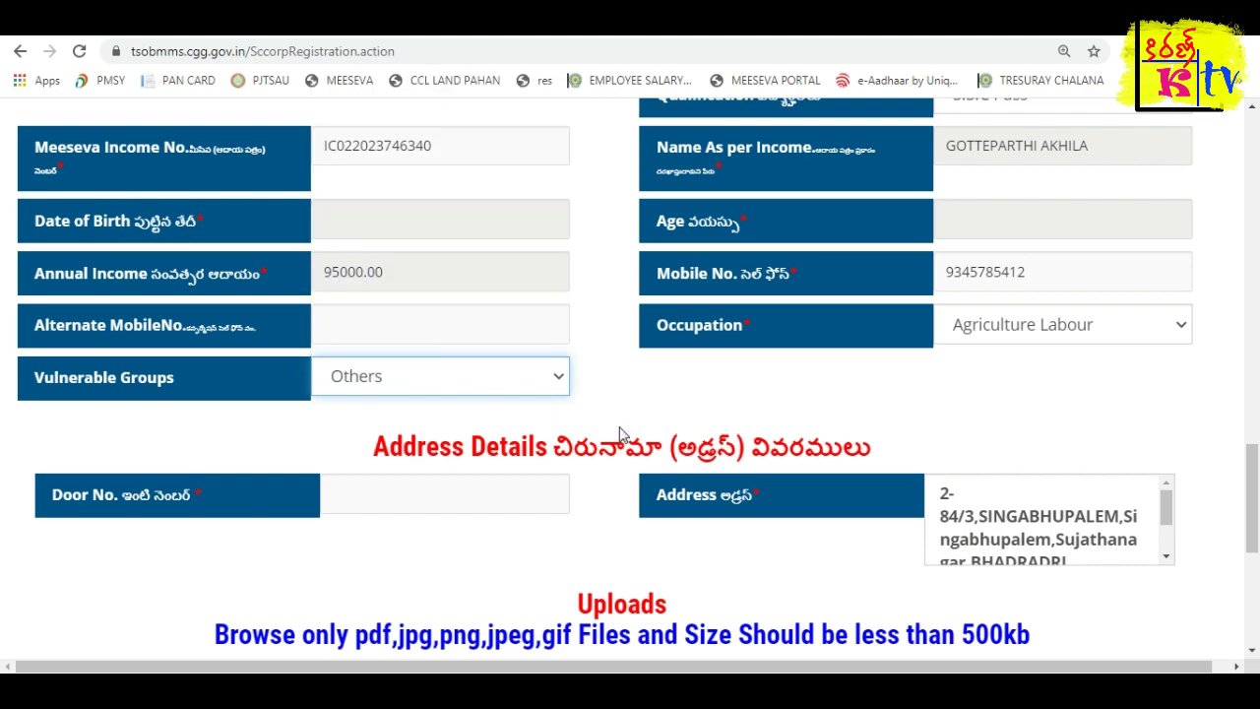
scroll(630, 434, down, 1)
click(446, 412)
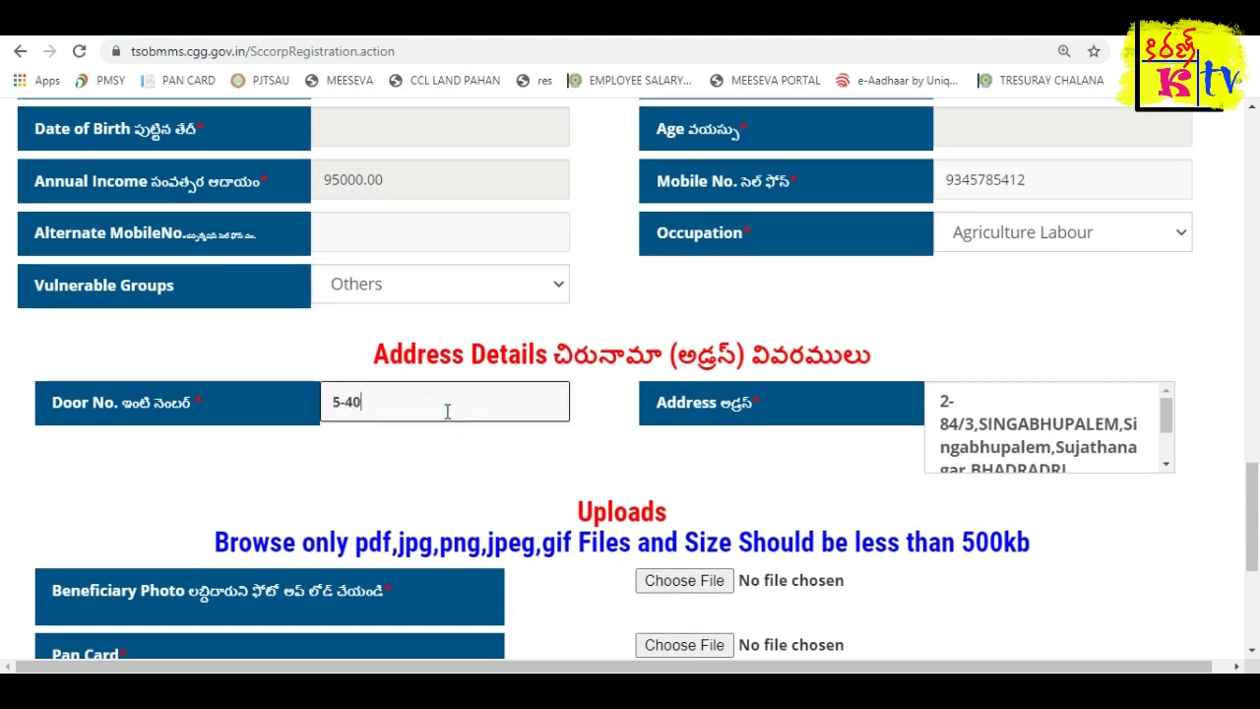
Enter the beneficiary's door number and check the prefilled address down to the Uploads section.
scroll(1107, 458, down, 1)
mouse_move(1168, 440)
mouse_down()
mouse_move(1169, 409)
mouse_move(1167, 429)
mouse_up()
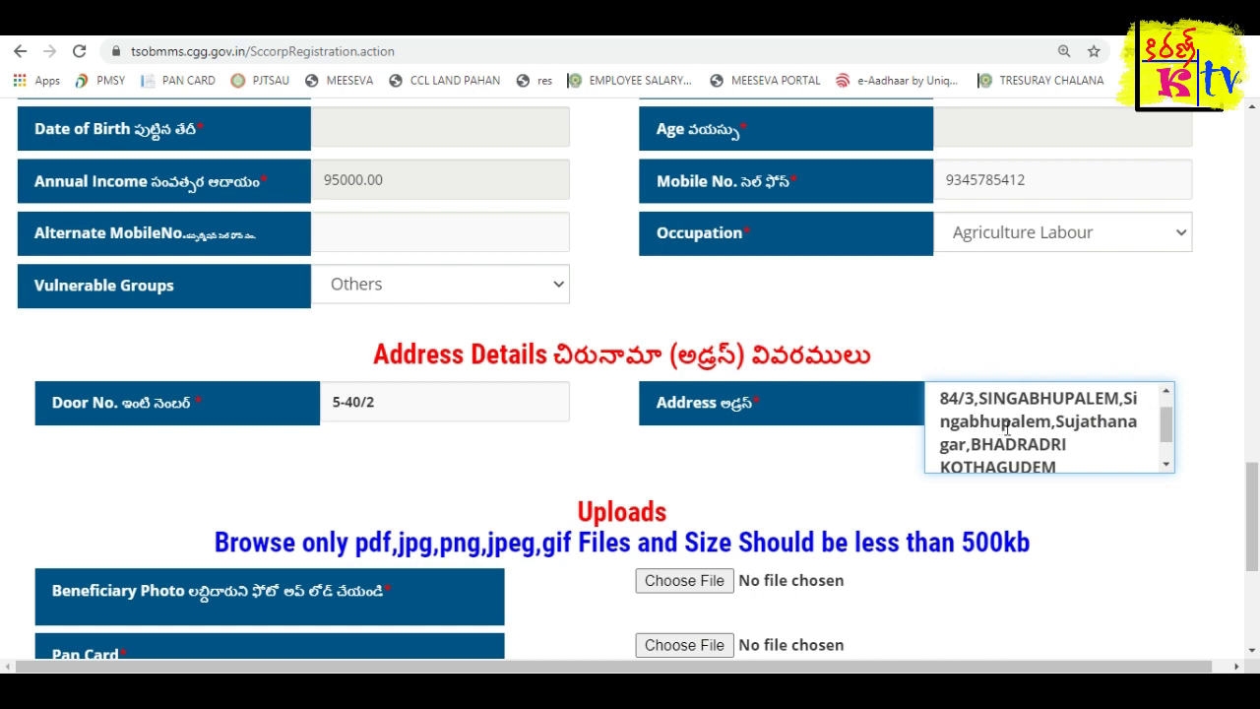
drag(956, 402, 1055, 431)
scroll(1027, 389, down, 1)
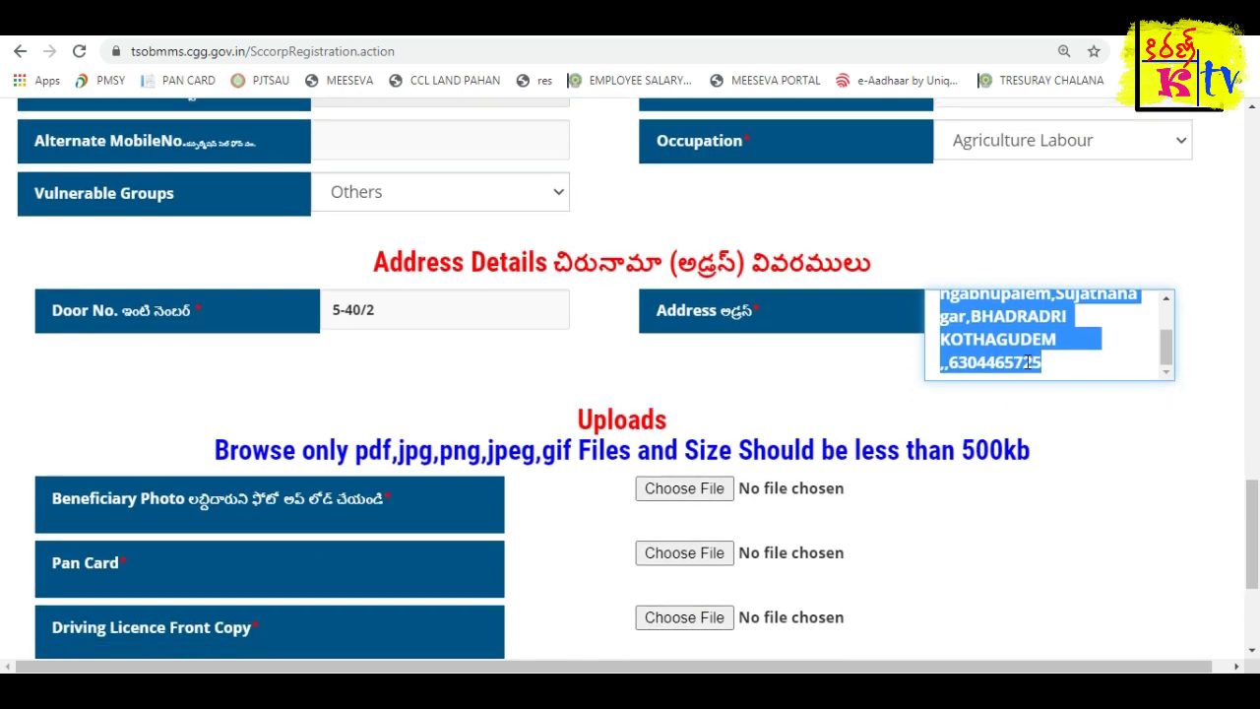
scroll(1001, 370, down, 1)
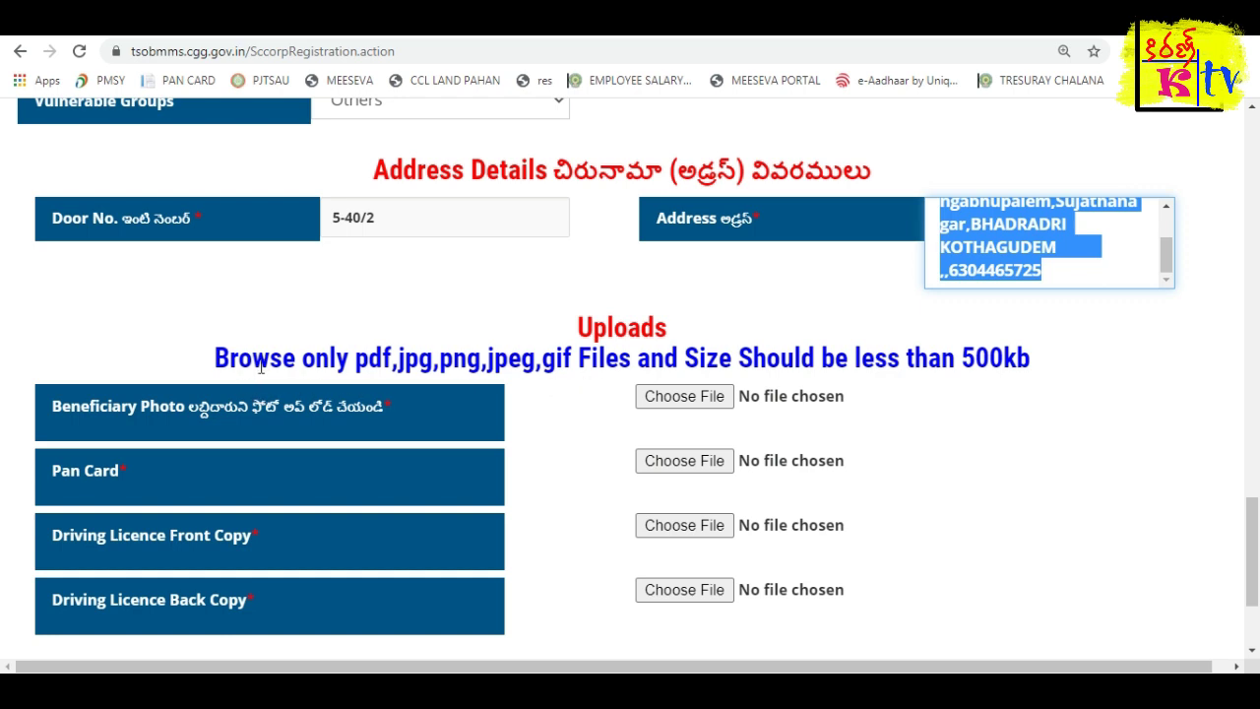
click(493, 384)
scroll(482, 335, down, 1)
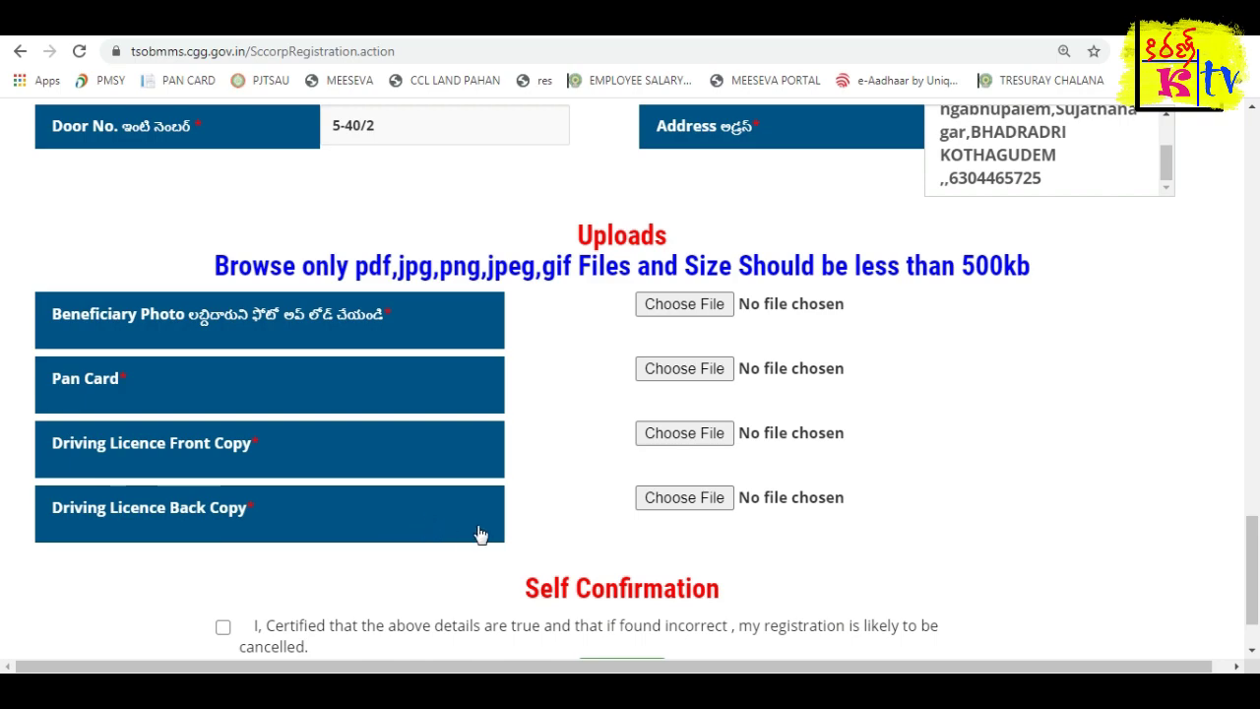
scroll(537, 502, down, 1)
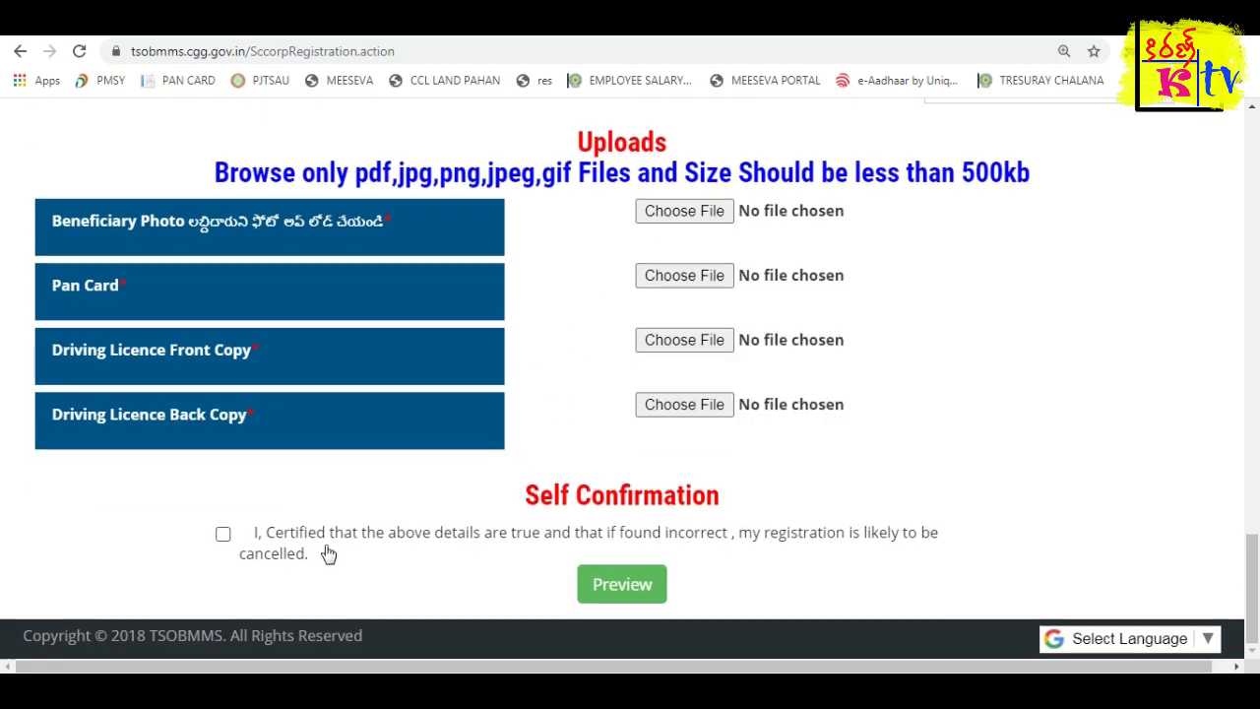
Review the completed form, then highlight the WhatsApp group link in the video description.
scroll(529, 365, up, 17)
scroll(647, 374, up, 5)
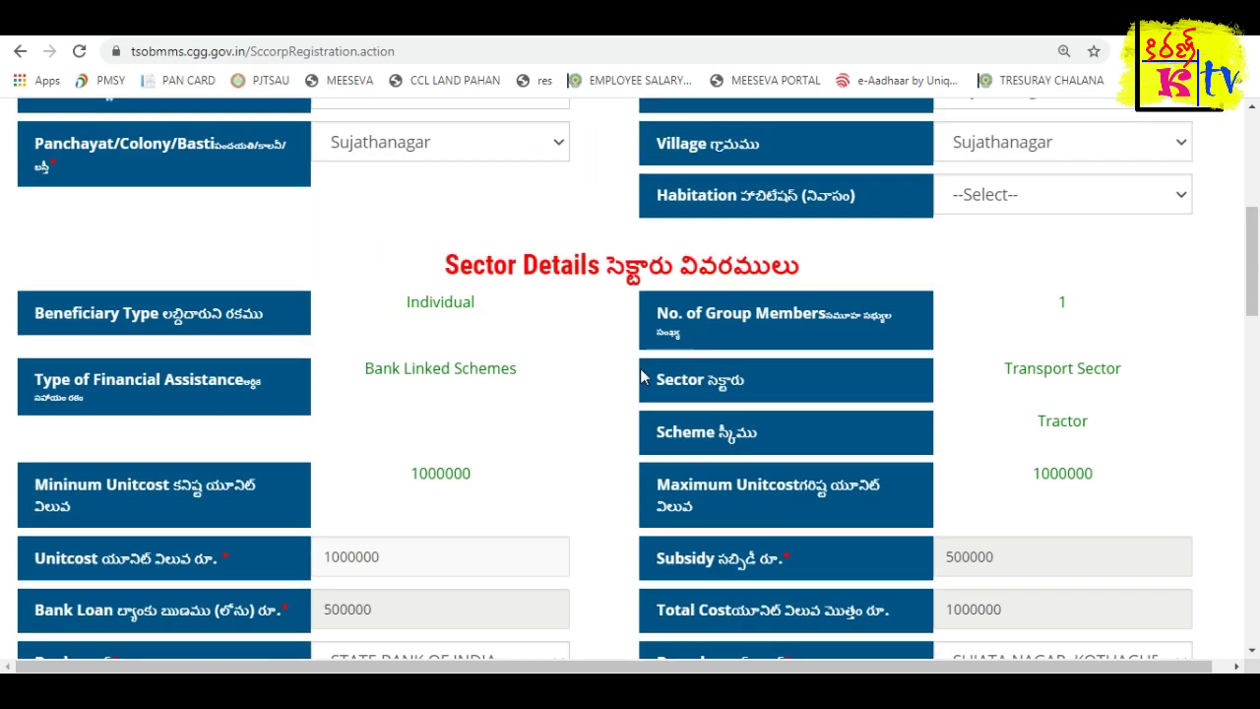
scroll(738, 403, down, 5)
scroll(739, 403, down, 15)
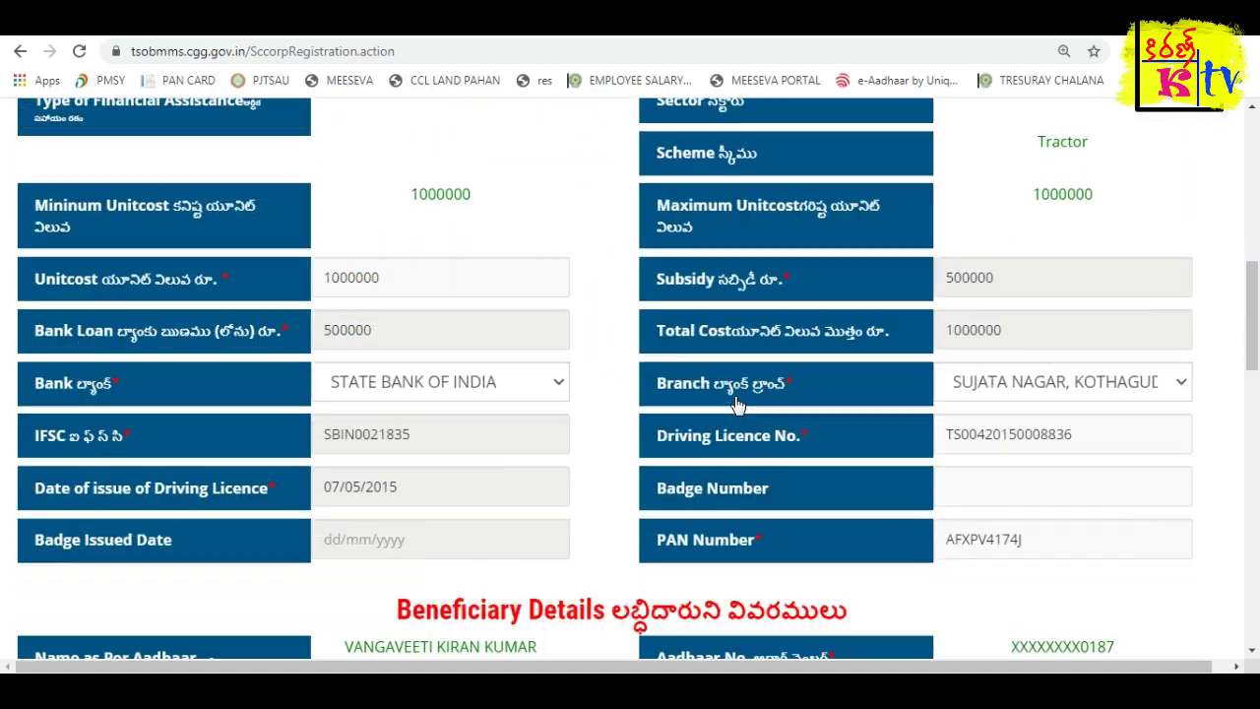
scroll(736, 397, down, 3)
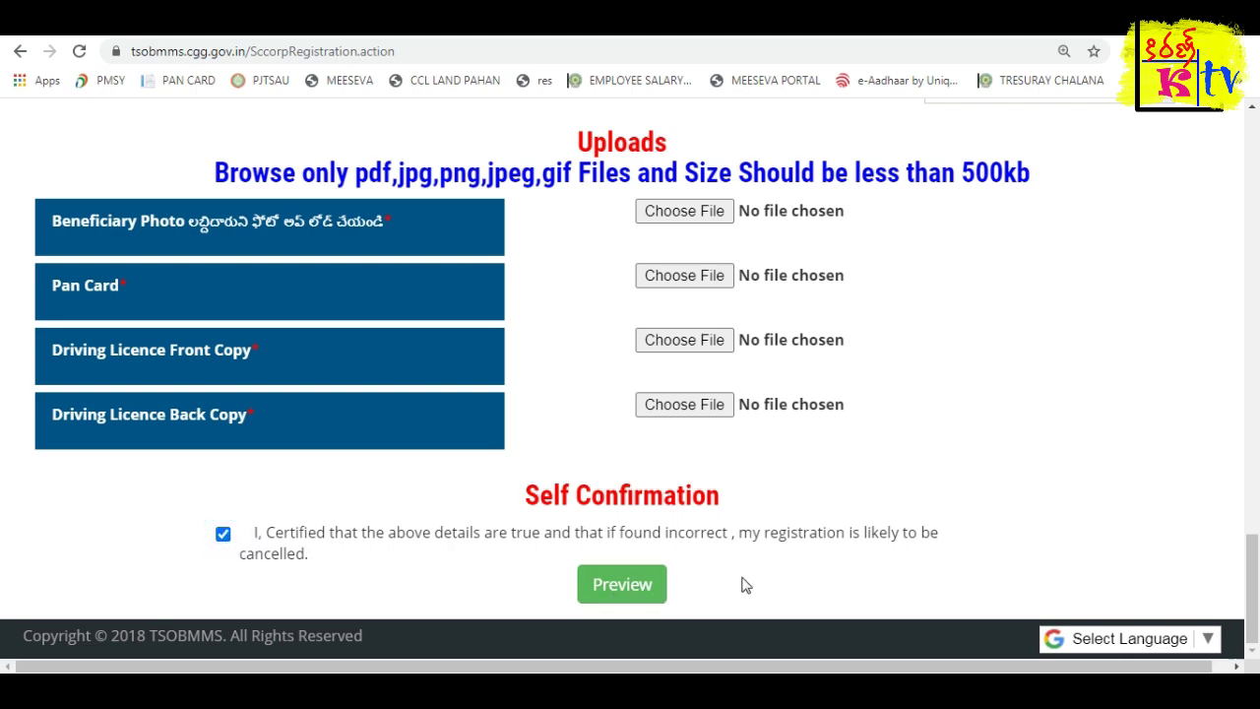
scroll(746, 585, up, 4)
scroll(745, 585, up, 4)
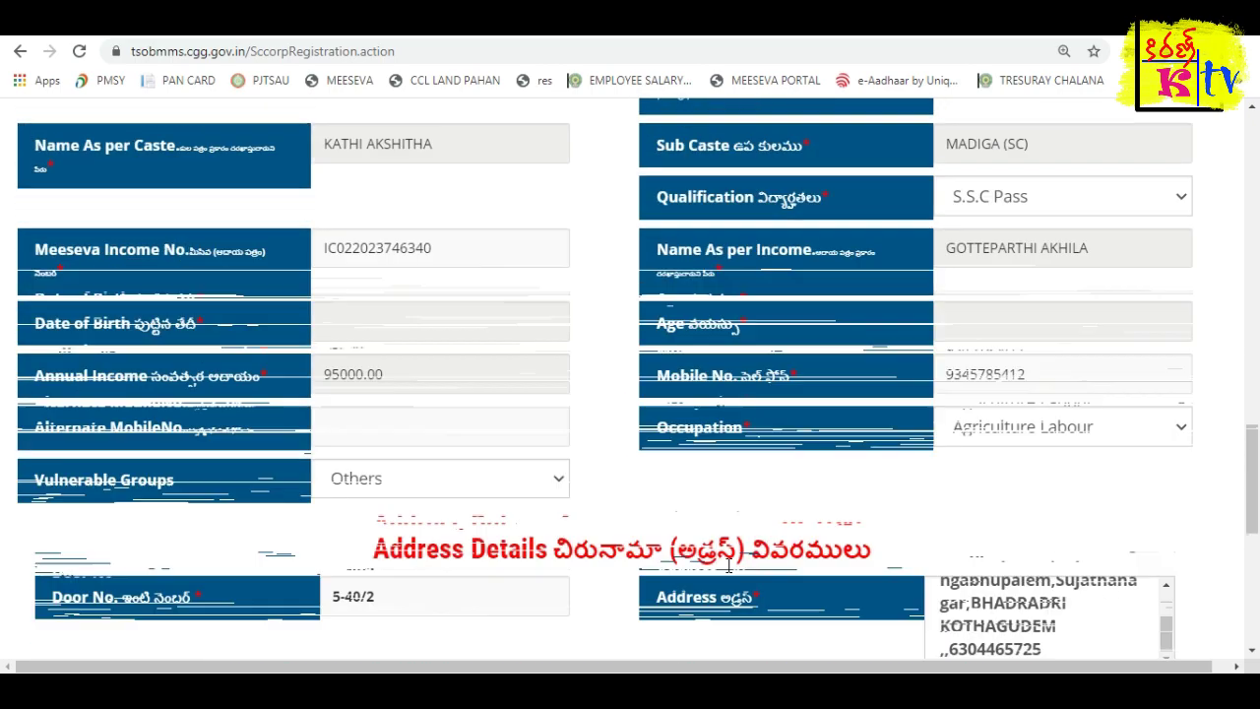
scroll(729, 573, up, 5)
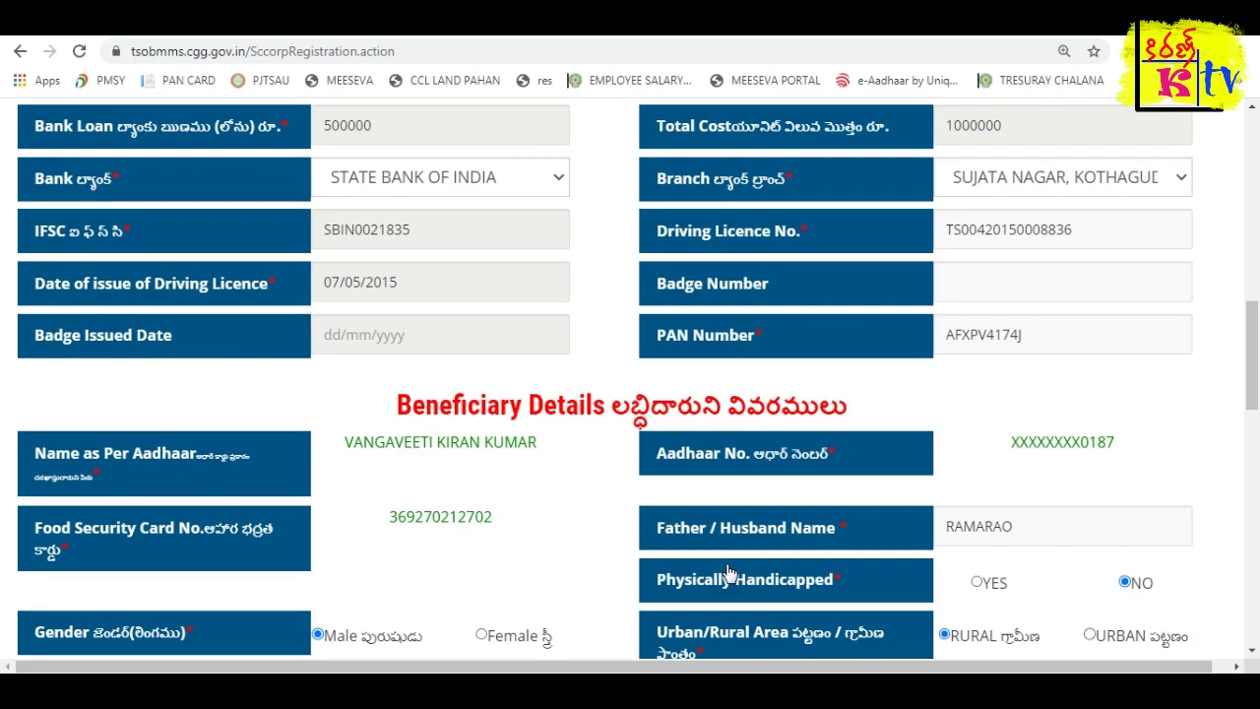
scroll(729, 573, up, 10)
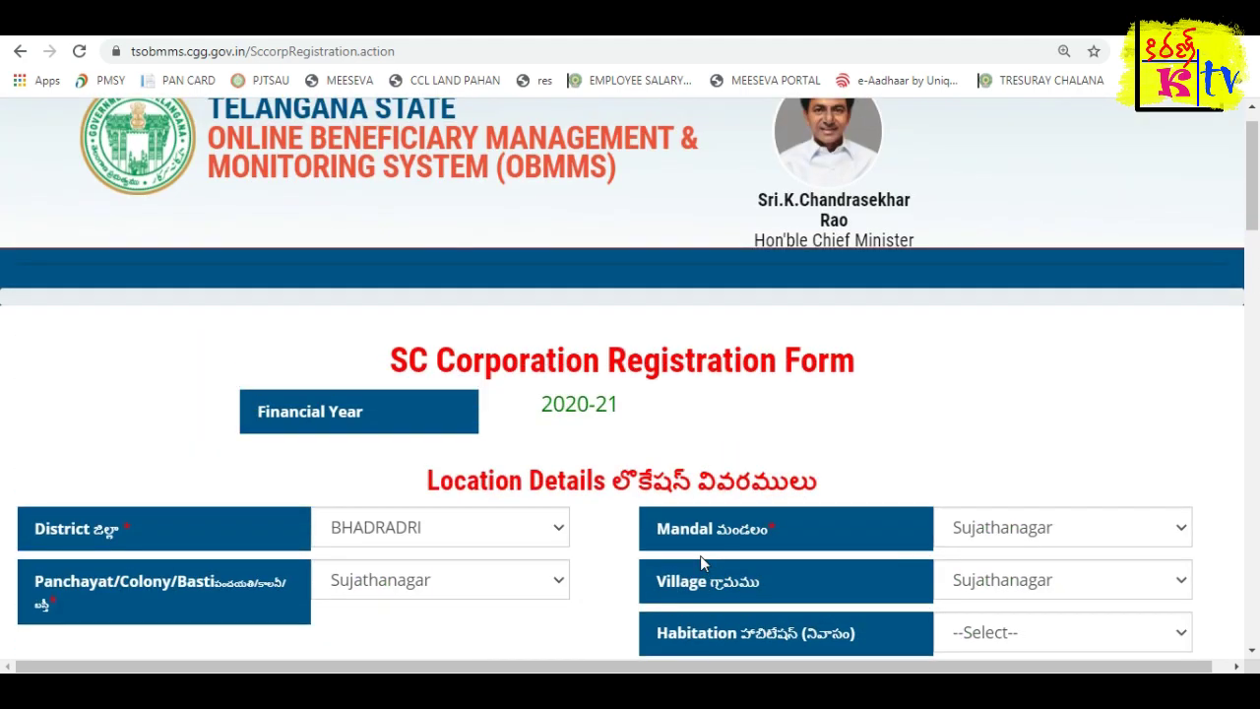
scroll(700, 555, down, 15)
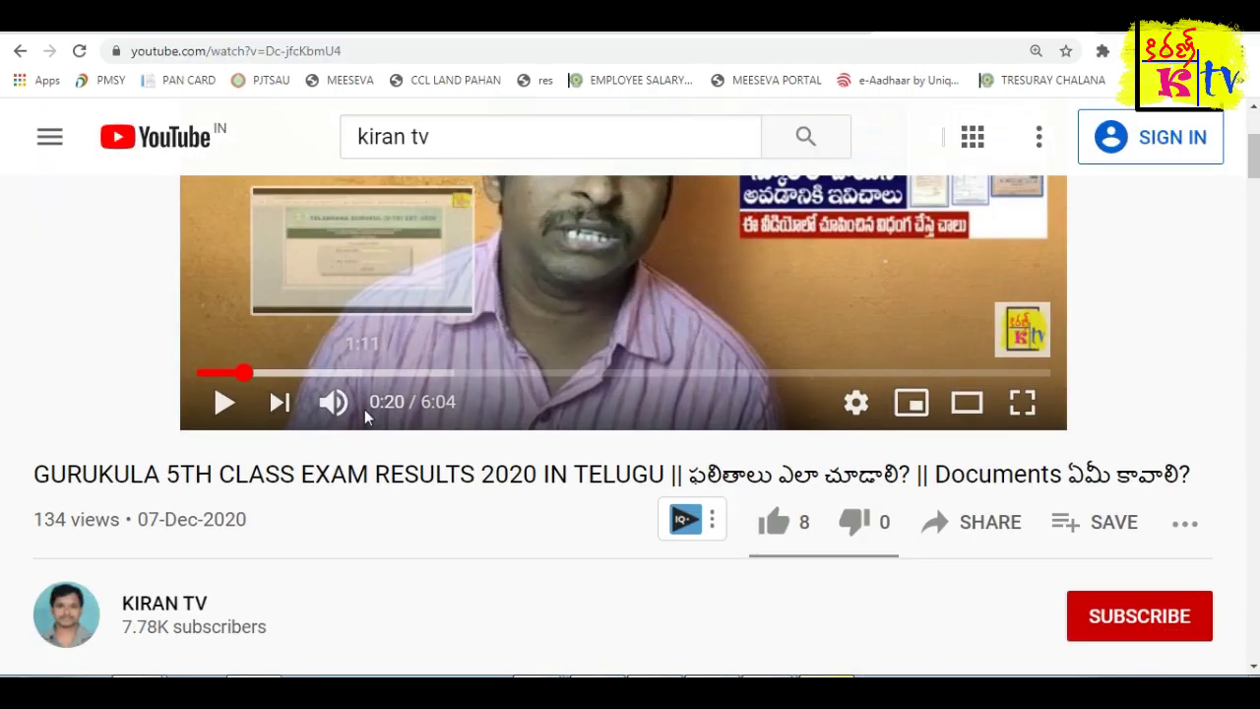
scroll(364, 408, down, 5)
drag(106, 356, 529, 520)
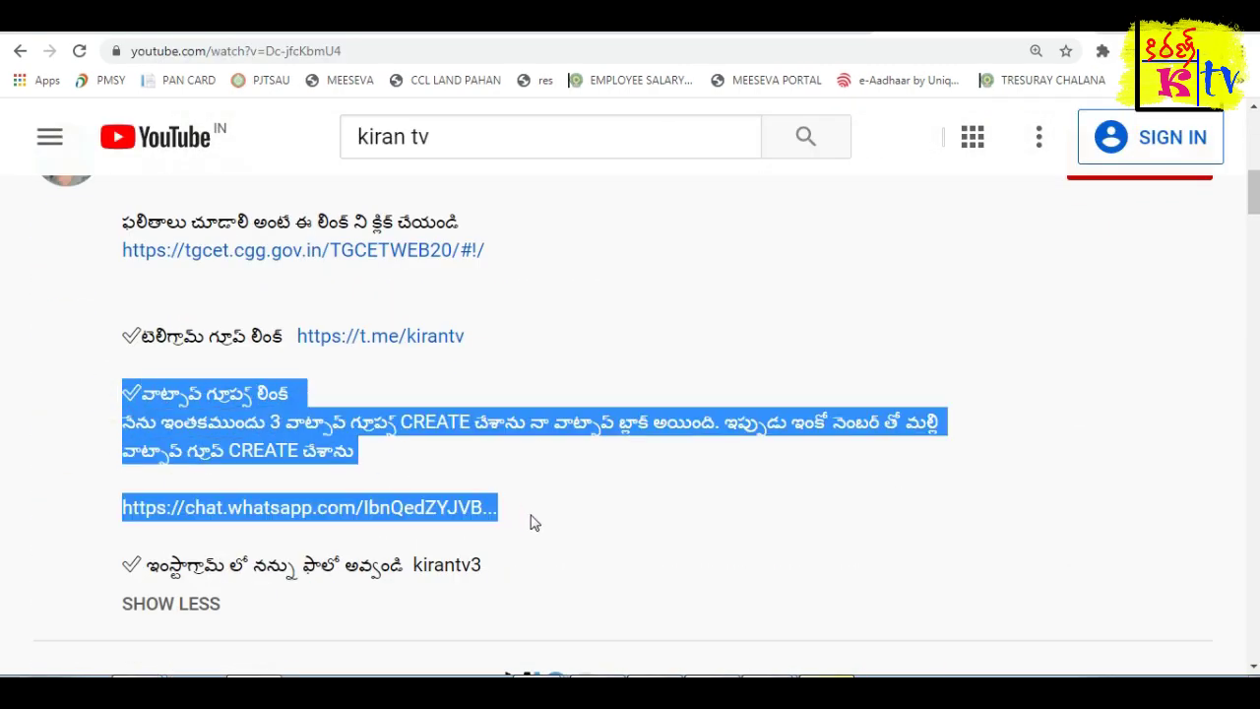
click(113, 307)
drag(112, 335, 466, 340)
drag(110, 509, 487, 507)
scroll(488, 507, down, 2)
drag(112, 377, 501, 377)
scroll(501, 378, down, 3)
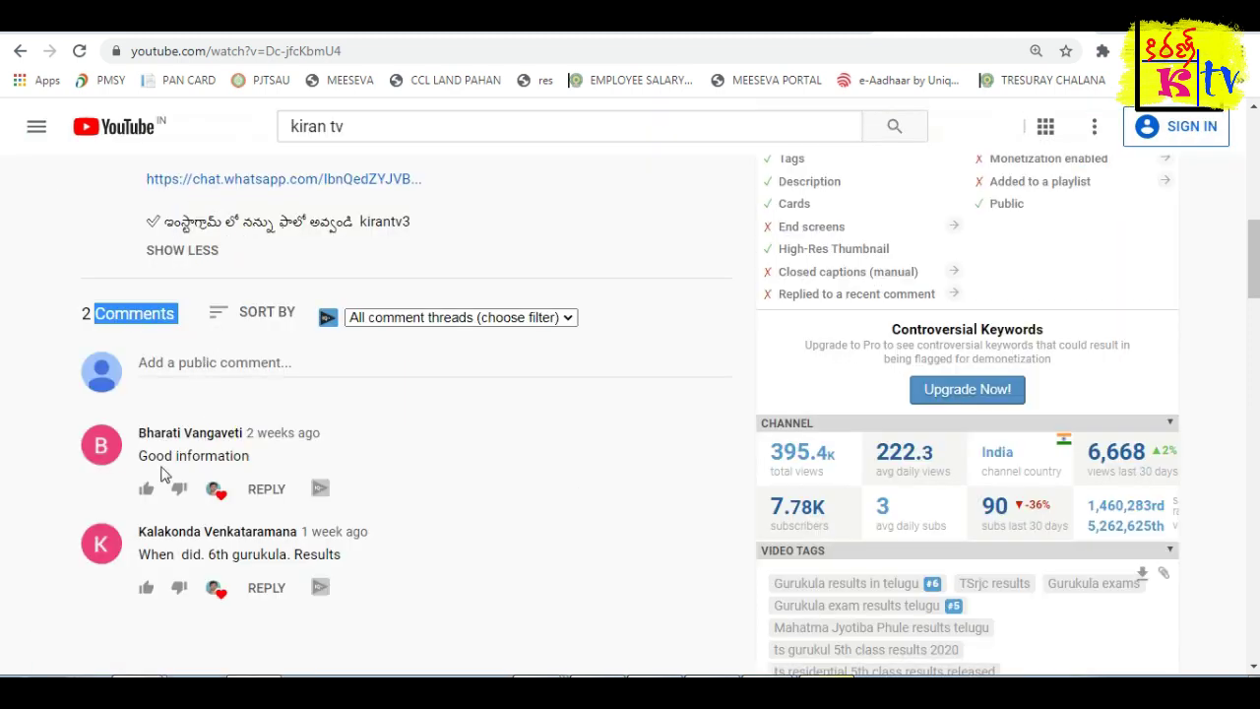
click(414, 512)
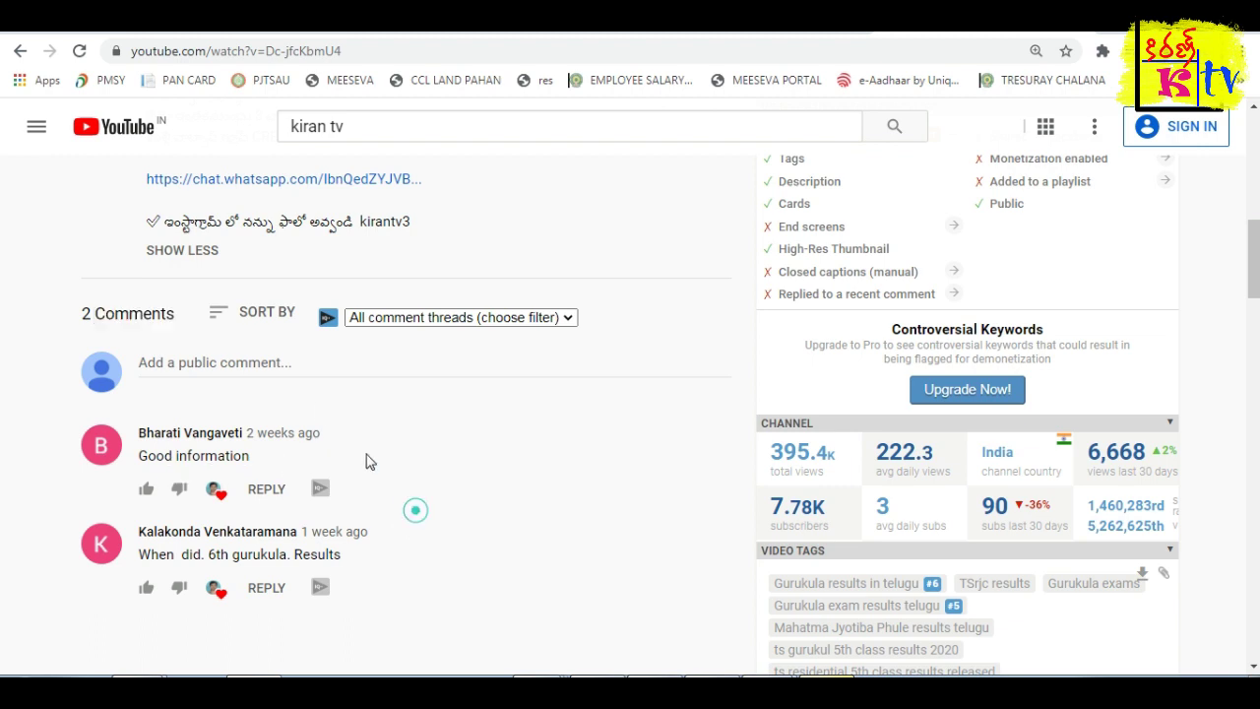
click(282, 372)
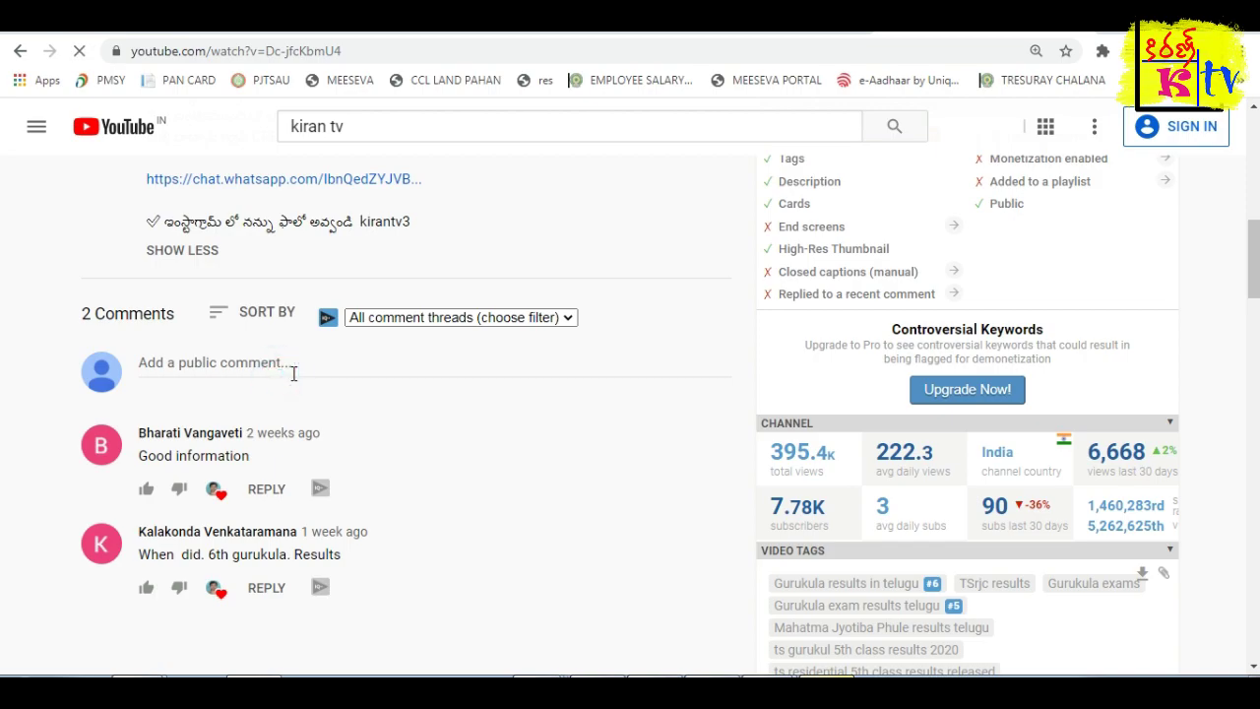